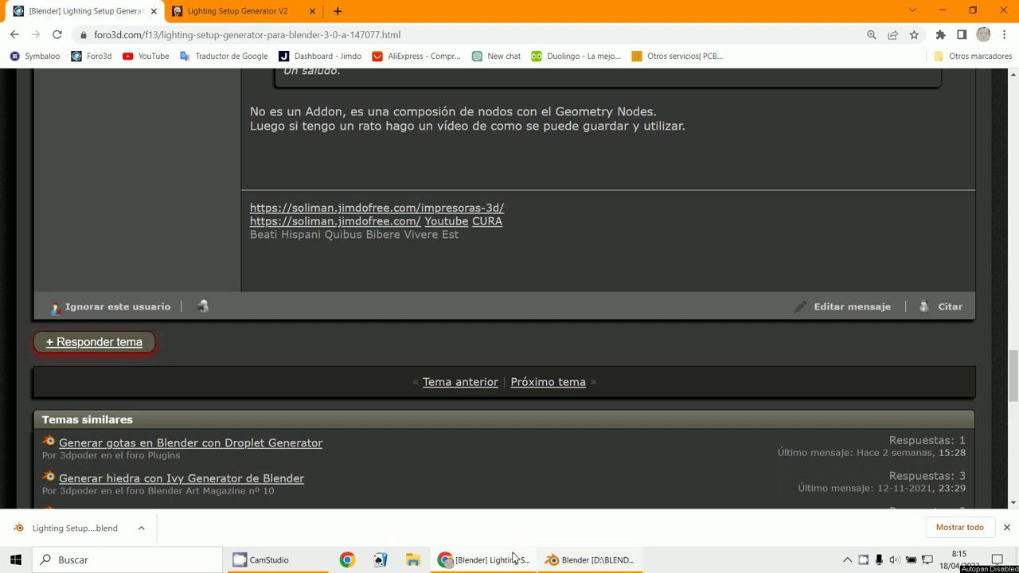
# Switch to the browser and view the Lighting Setup Generator V2 download page and its BLEND file format.
pyautogui.click(473, 568)
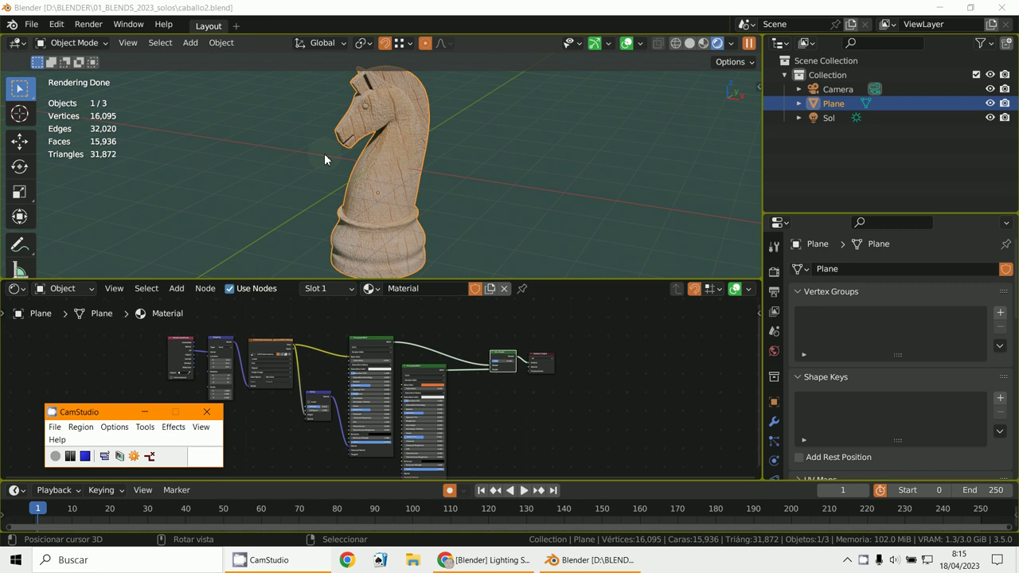
pyautogui.click(971, 8)
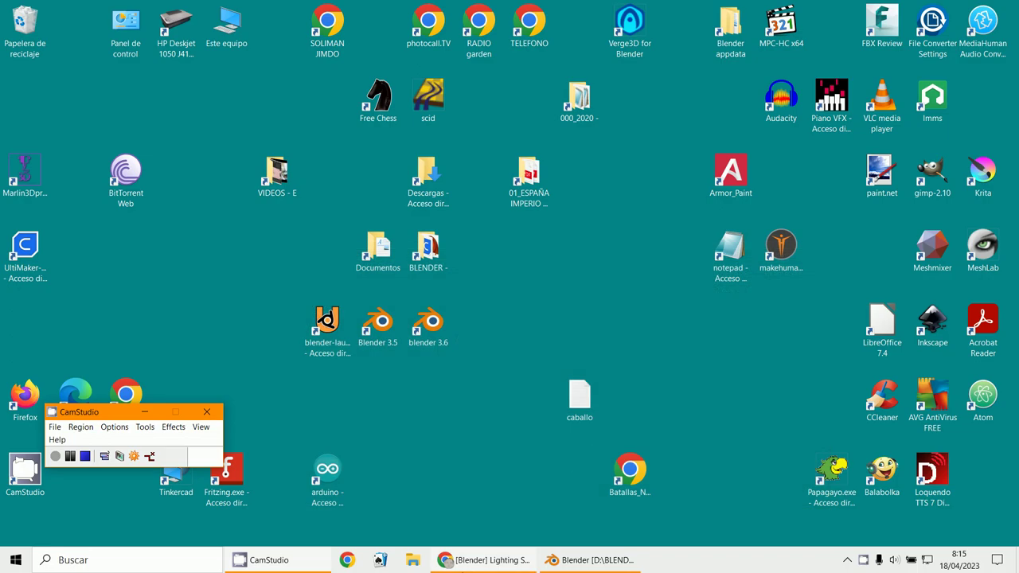
pyautogui.click(461, 550)
pyautogui.click(239, 11)
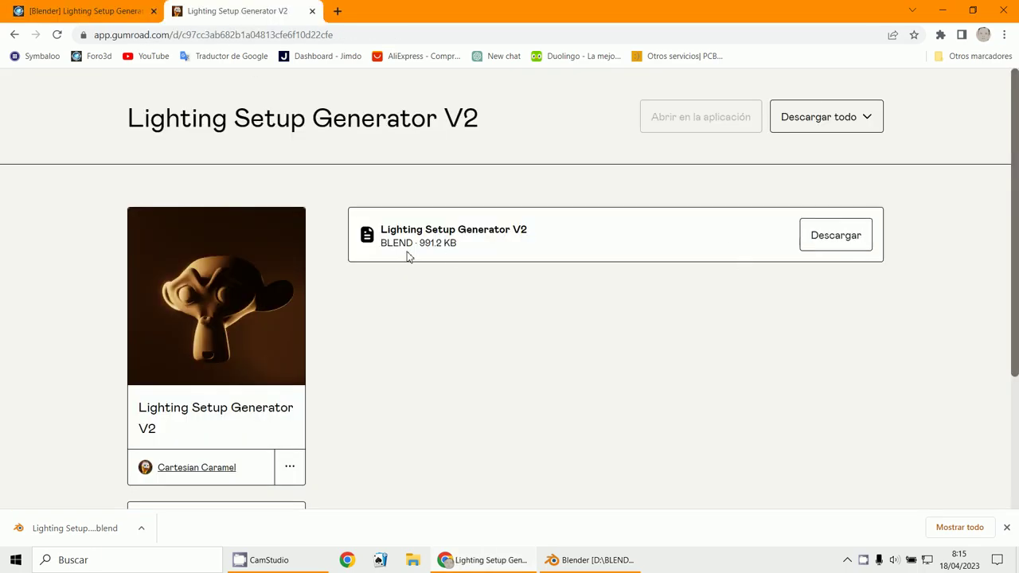
pyautogui.moveTo(387, 245); pyautogui.dragTo(415, 244)
pyautogui.click(942, 11)
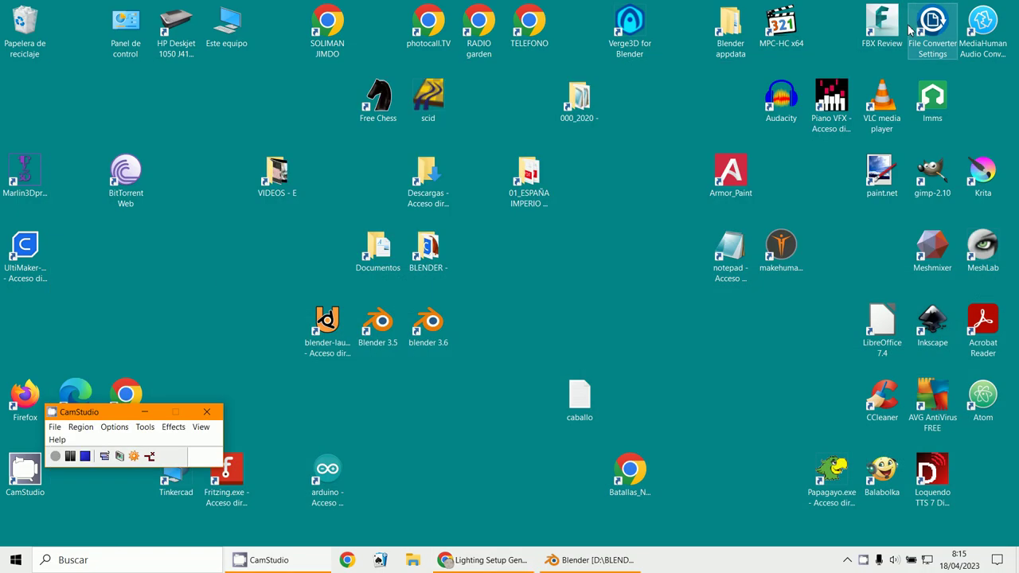
# Look through the Downloads folder and the Documents\Assets folder for the Lighting Setup Generator V2 file.
pyautogui.doubleClick(428, 176)
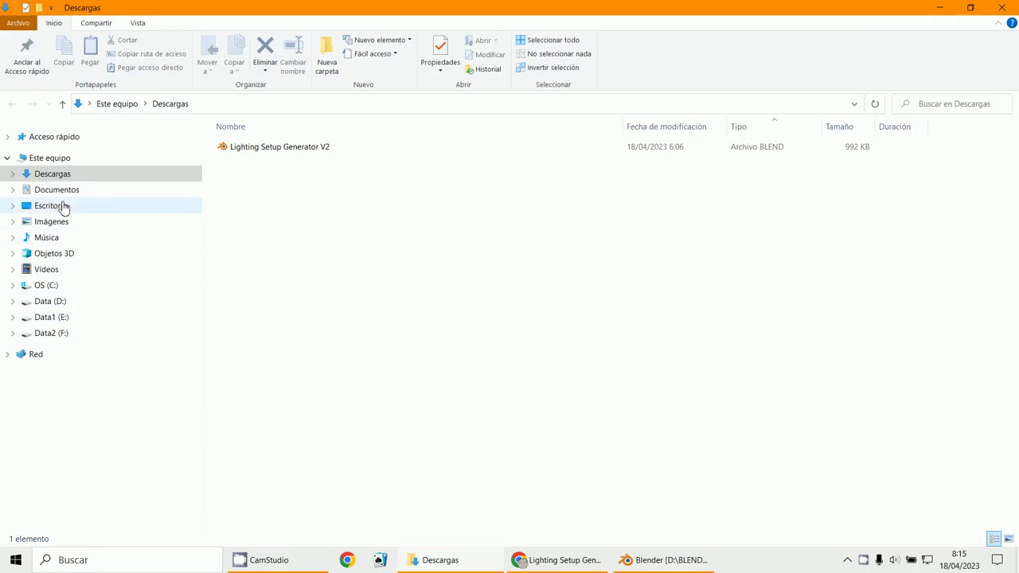
pyautogui.click(63, 195)
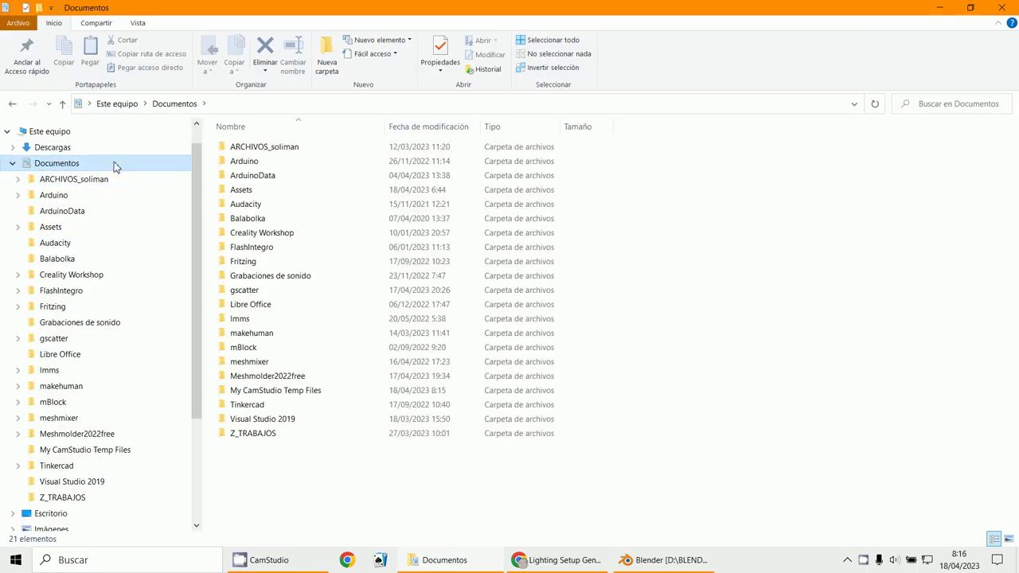
pyautogui.doubleClick(243, 191)
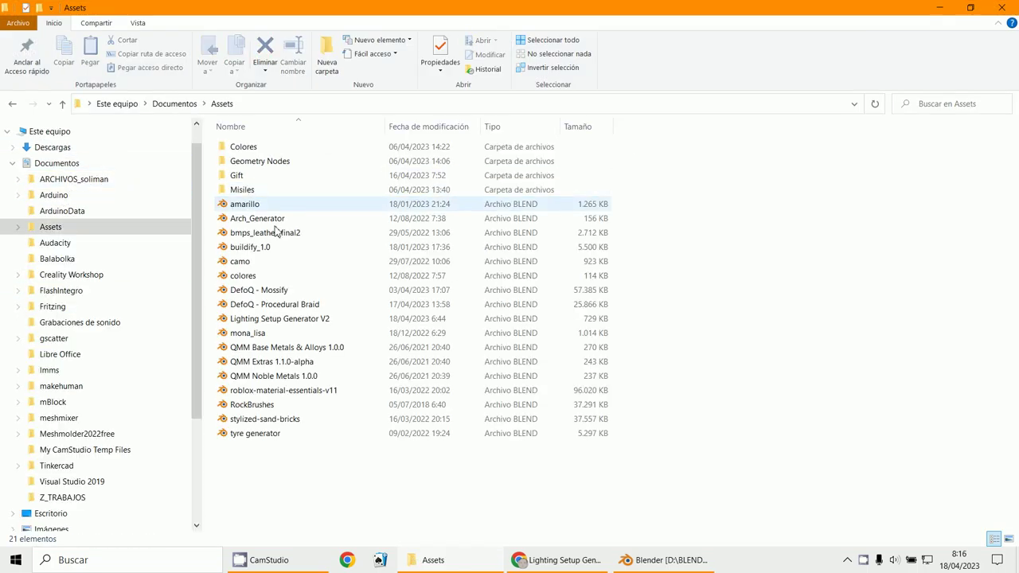
pyautogui.click(1005, 10)
# Switch to Blender and browse the available assets with the Asset Browser in the area below the viewport.
pyautogui.click(591, 560)
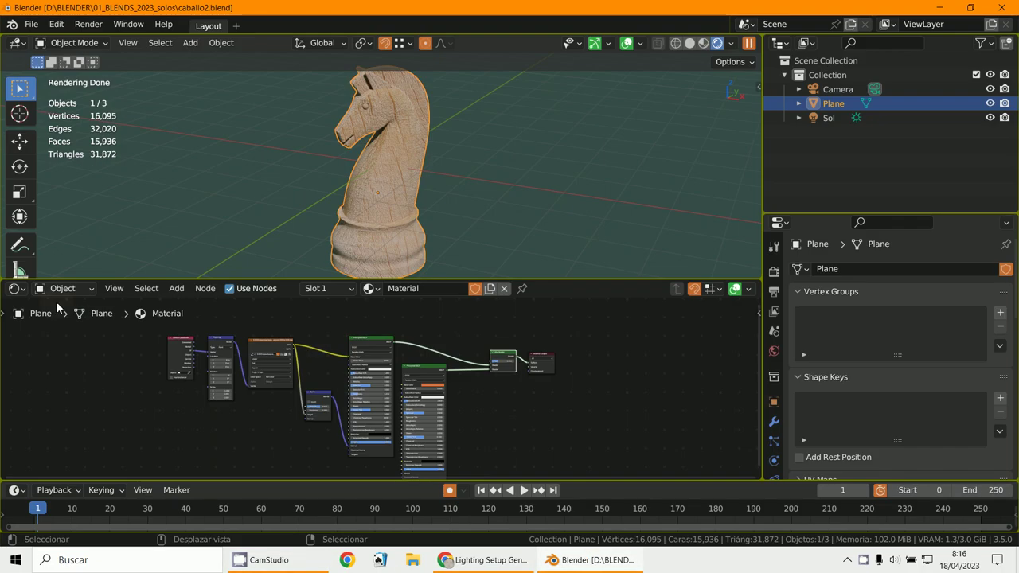
pyautogui.click(15, 288)
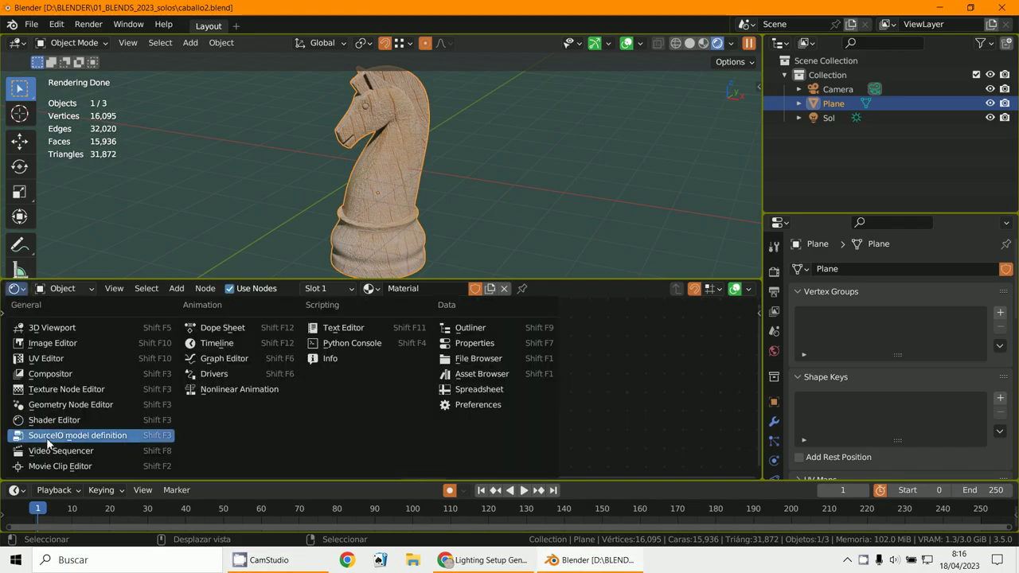
pyautogui.click(489, 375)
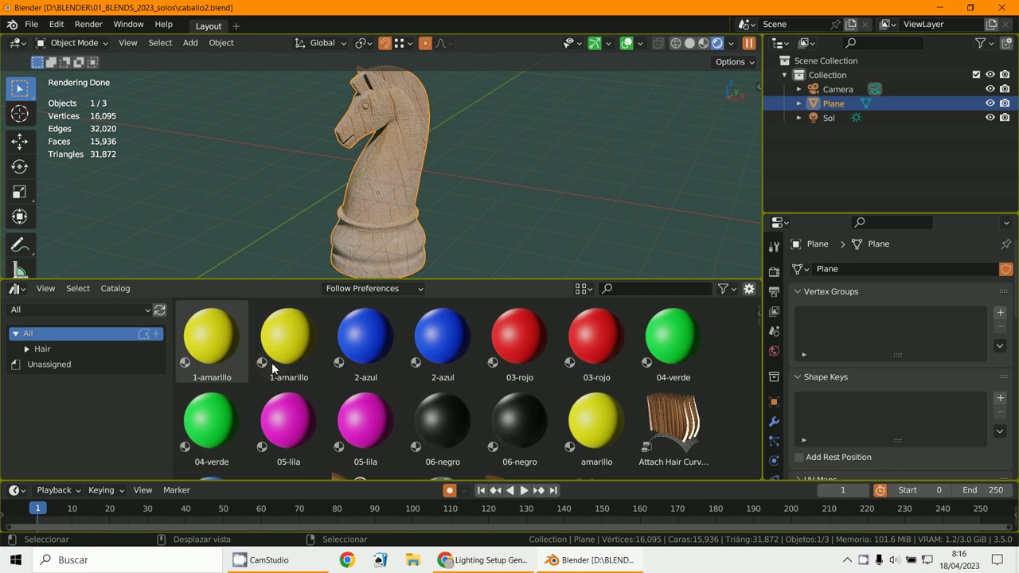
pyautogui.scroll(-3, 423, 420)
pyautogui.scroll(-5, 350, 427)
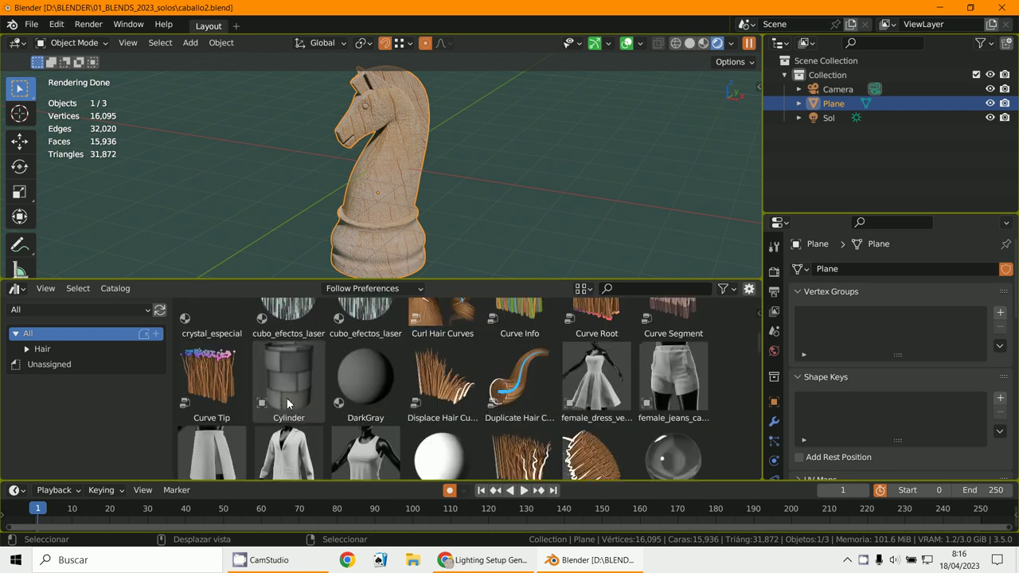
pyautogui.scroll(1, 477, 331)
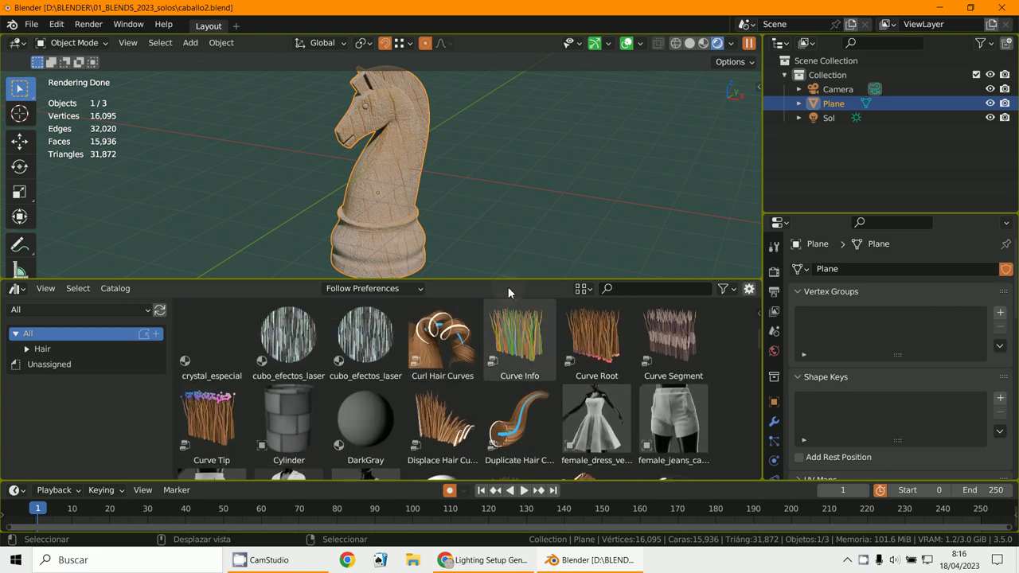
# Change the Asset Browser area to a Timeline, and resize the areas for a taller viewport and wider Outliner and Properties editors.
pyautogui.click(16, 289)
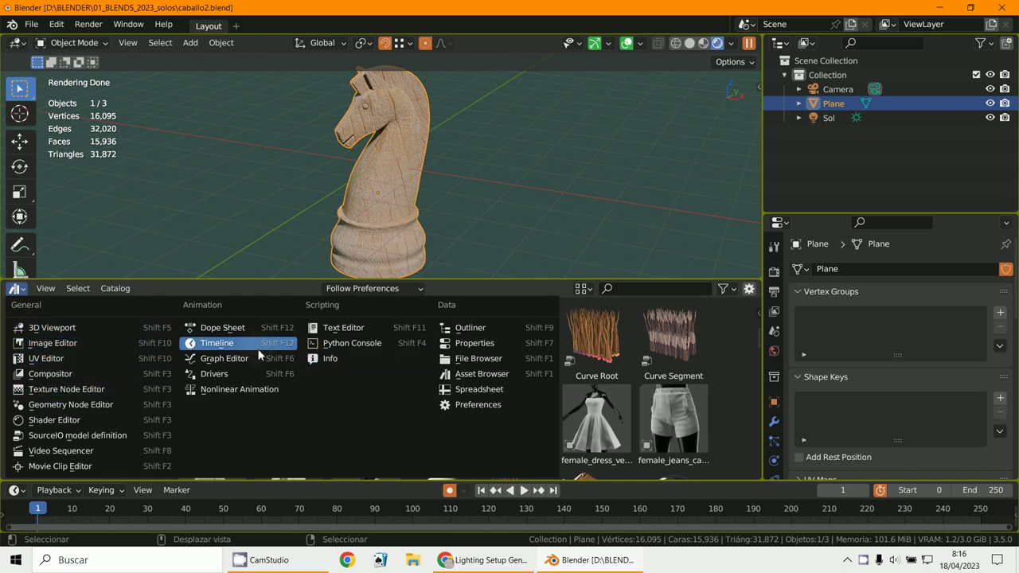
pyautogui.click(231, 349)
pyautogui.moveTo(501, 288); pyautogui.dragTo(528, 384)
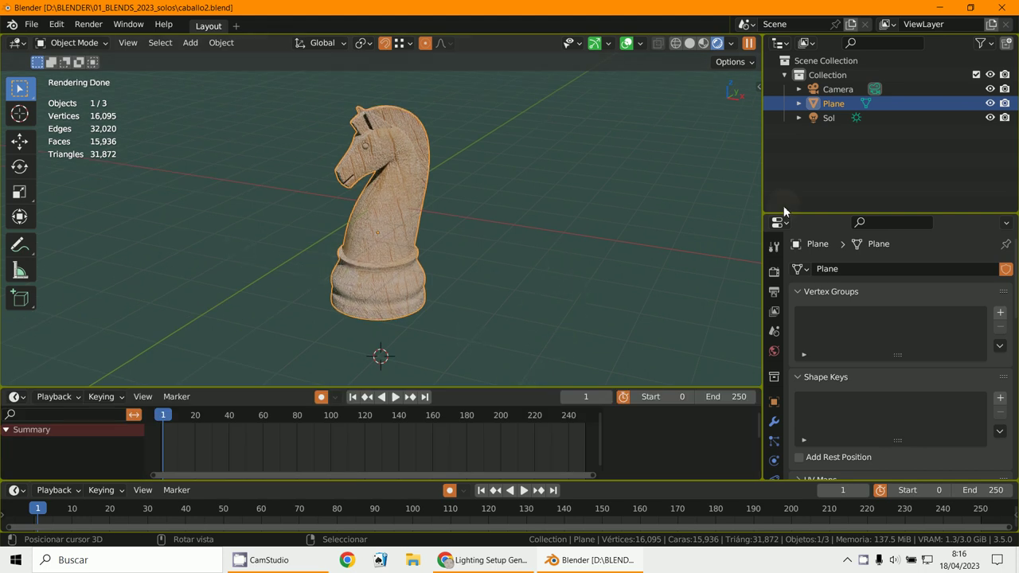
pyautogui.moveTo(765, 147); pyautogui.dragTo(699, 148)
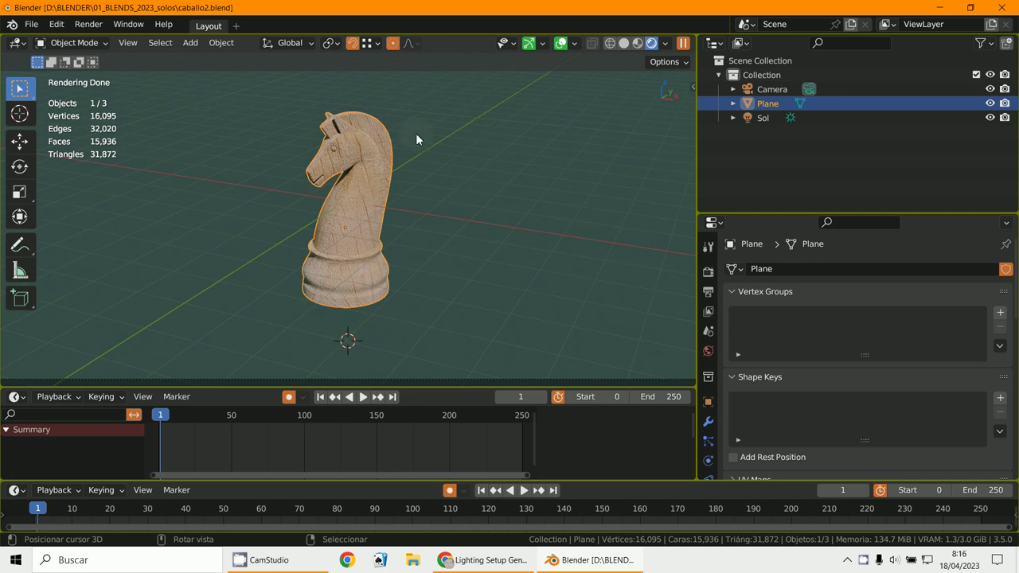
# Delete the Sol light from the scene collection.
pyautogui.click(762, 118)
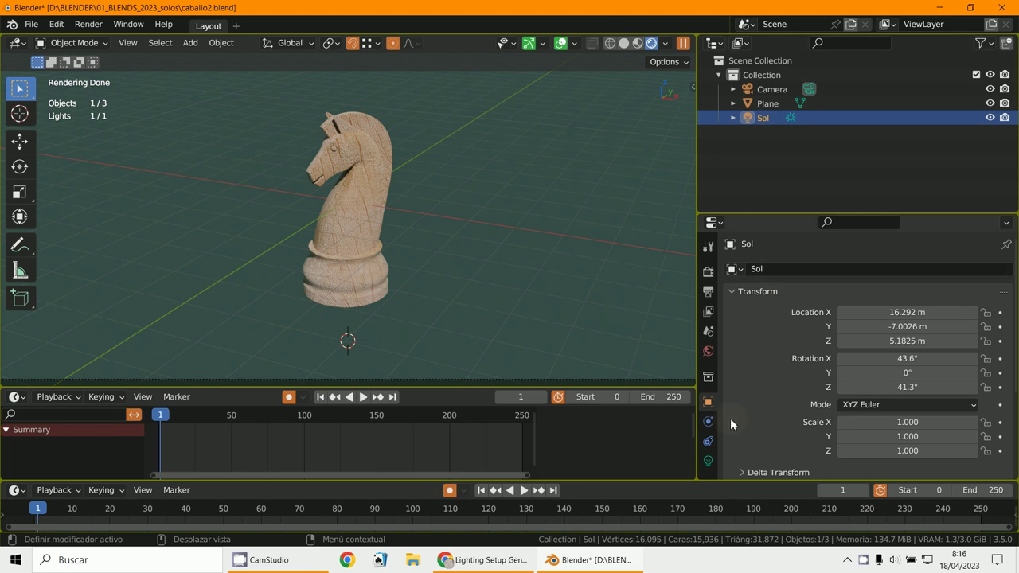
pyautogui.scroll(-4, 784, 352)
pyautogui.scroll(2, 783, 351)
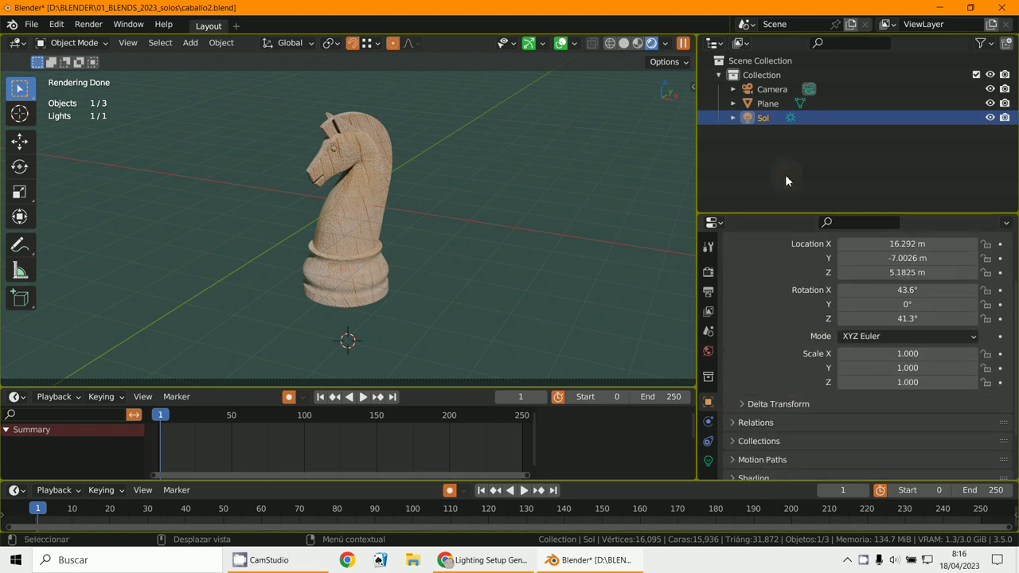
pyautogui.rightClick(768, 123)
pyautogui.click(711, 154)
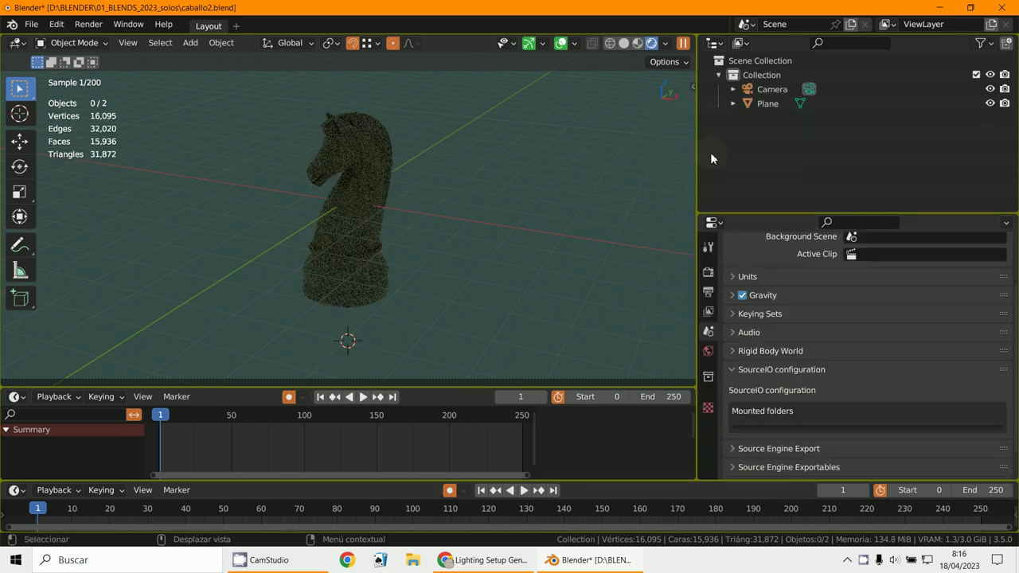
# Set the World background color to black.
pyautogui.click(708, 350)
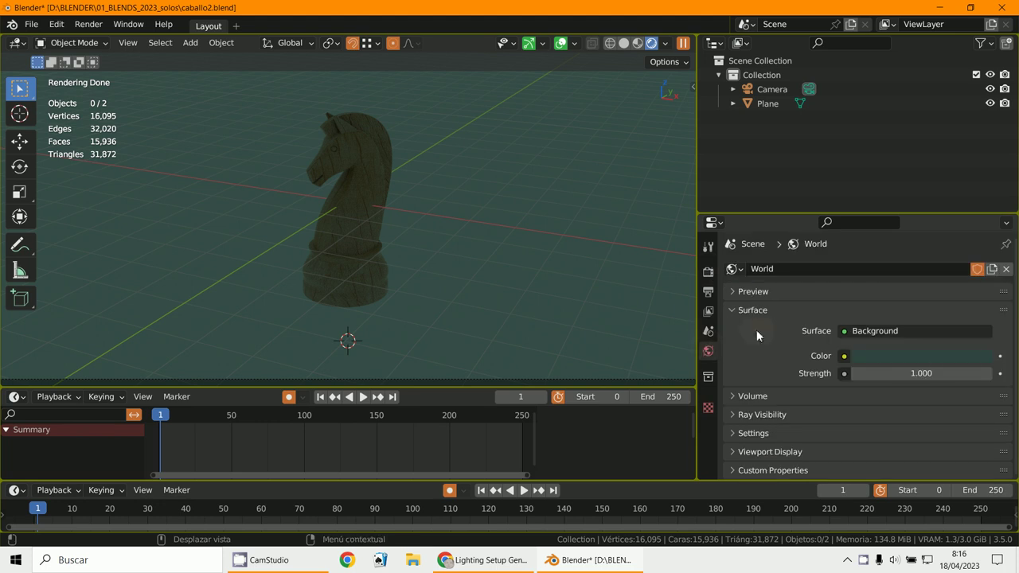
pyautogui.click(913, 358)
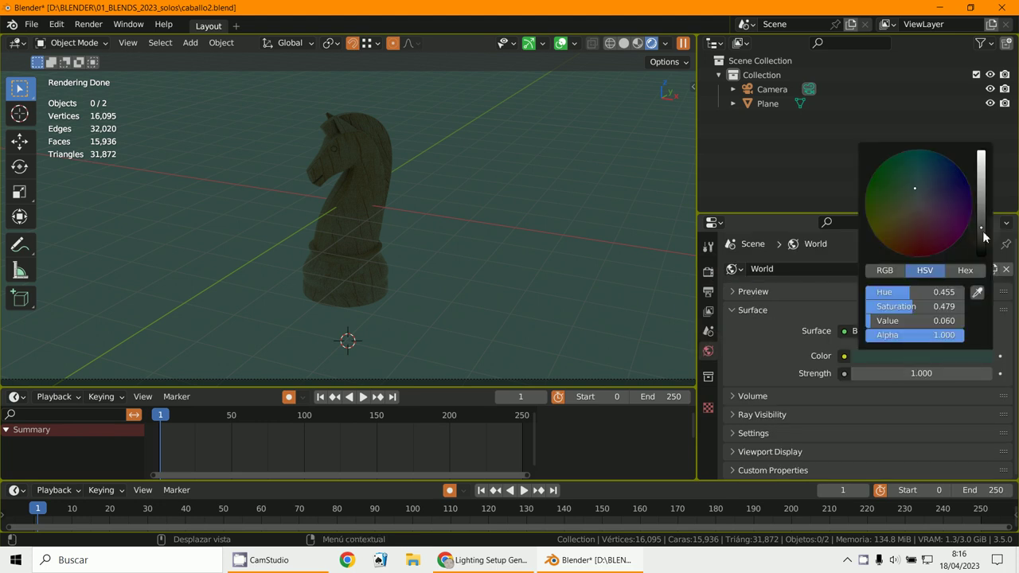
pyautogui.moveTo(982, 231); pyautogui.dragTo(982, 240)
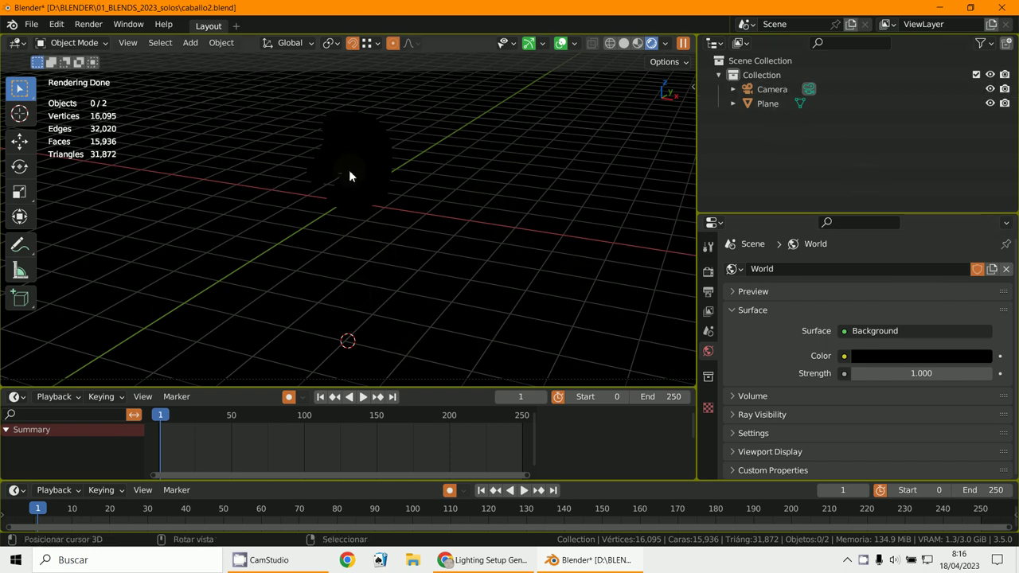
# Start an Append and browse to the data categories inside Lighting Setup Generator V2.blend in Documents\Assets.
pyautogui.click(31, 25)
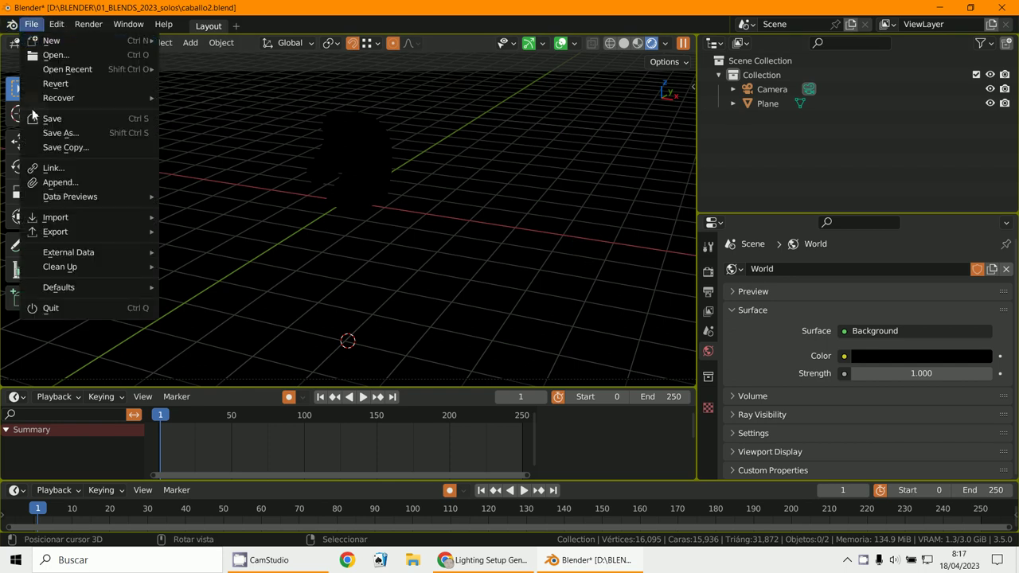
pyautogui.click(48, 182)
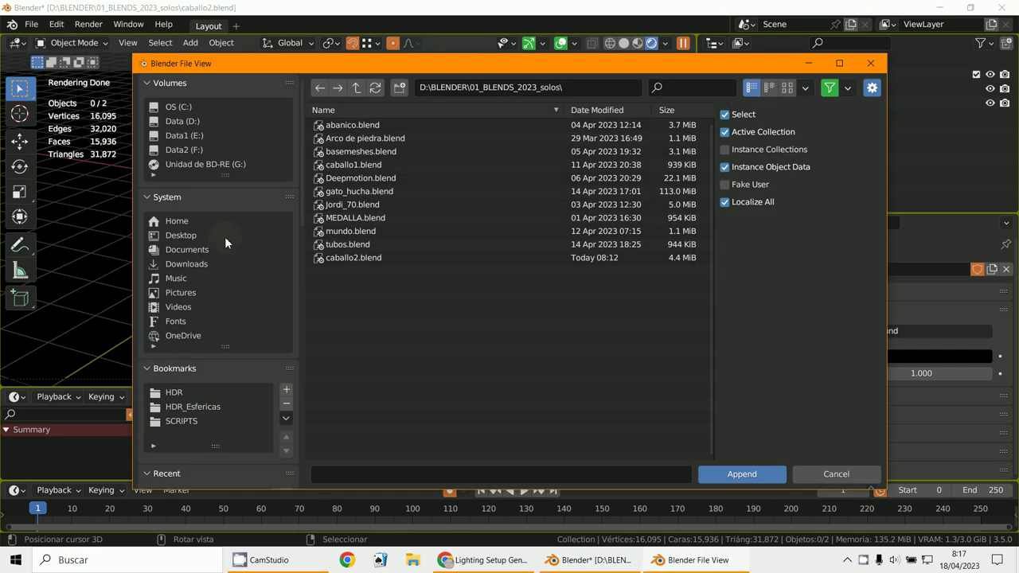
pyautogui.click(186, 249)
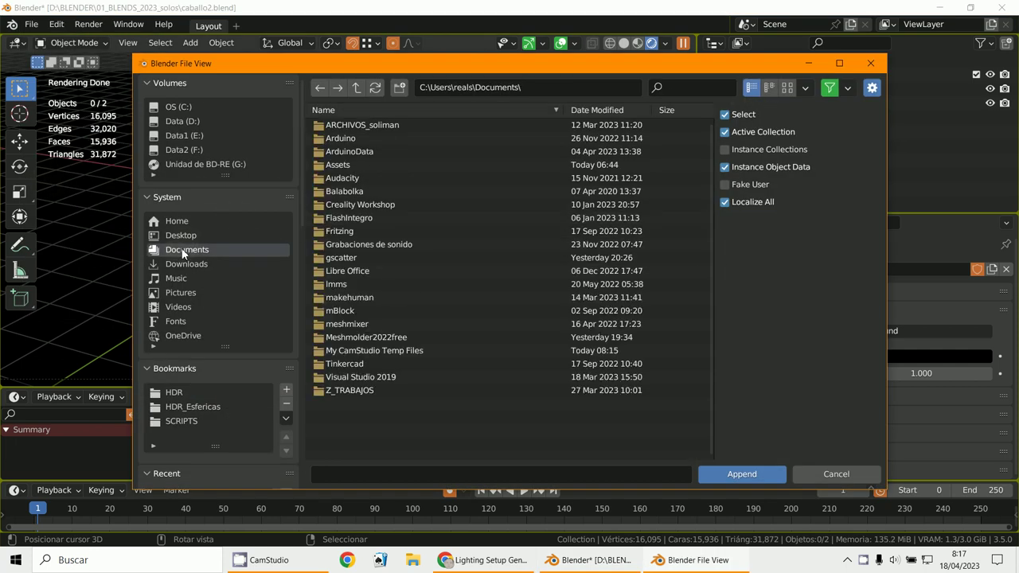
pyautogui.doubleClick(337, 164)
pyautogui.doubleClick(329, 165)
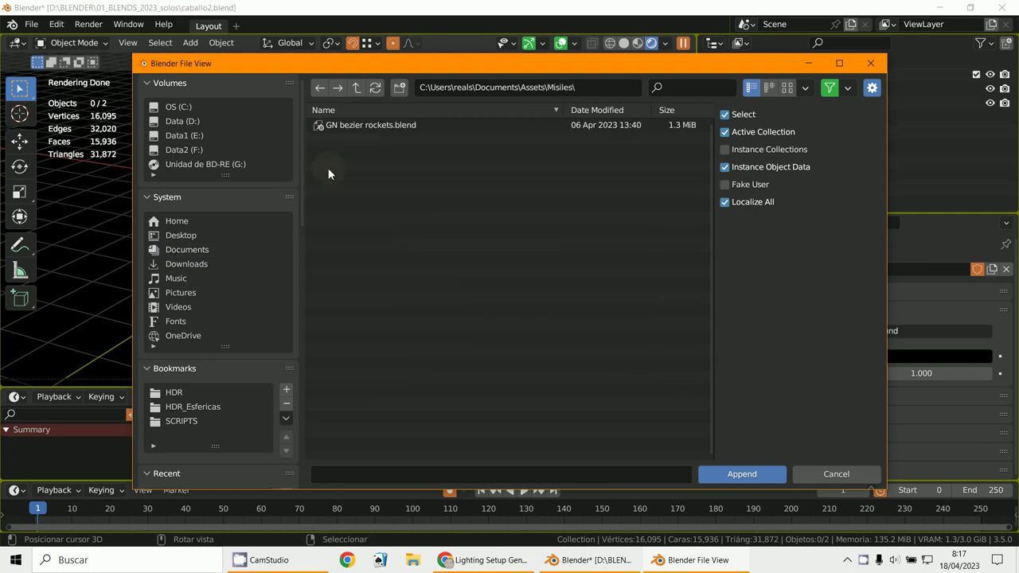
pyautogui.click(356, 88)
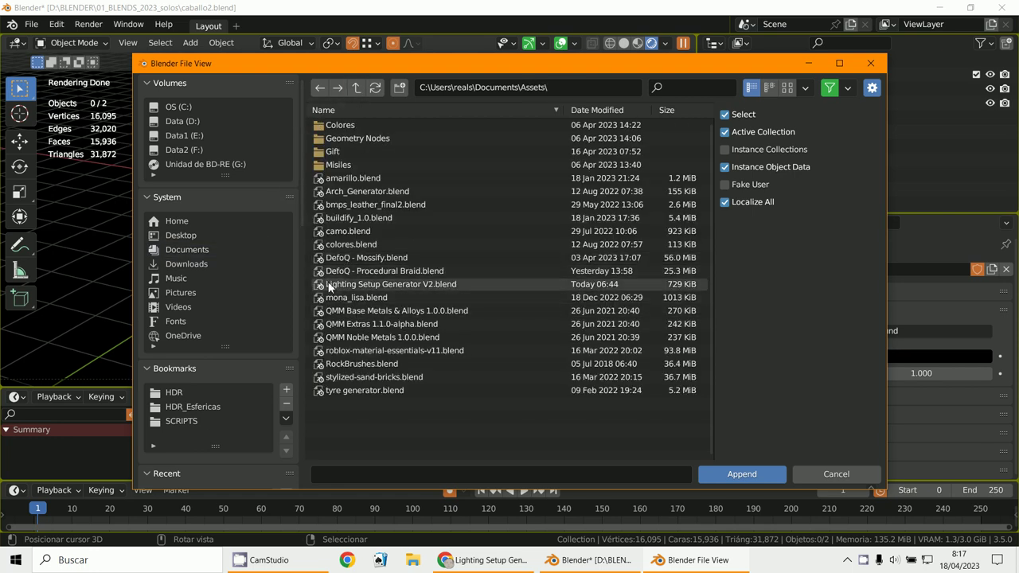
pyautogui.doubleClick(329, 285)
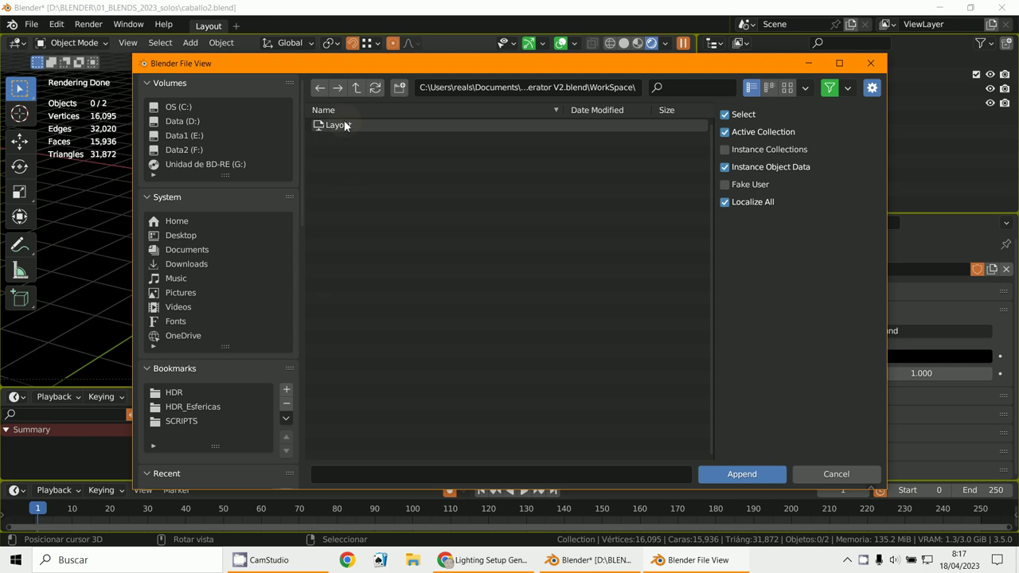
pyautogui.click(356, 88)
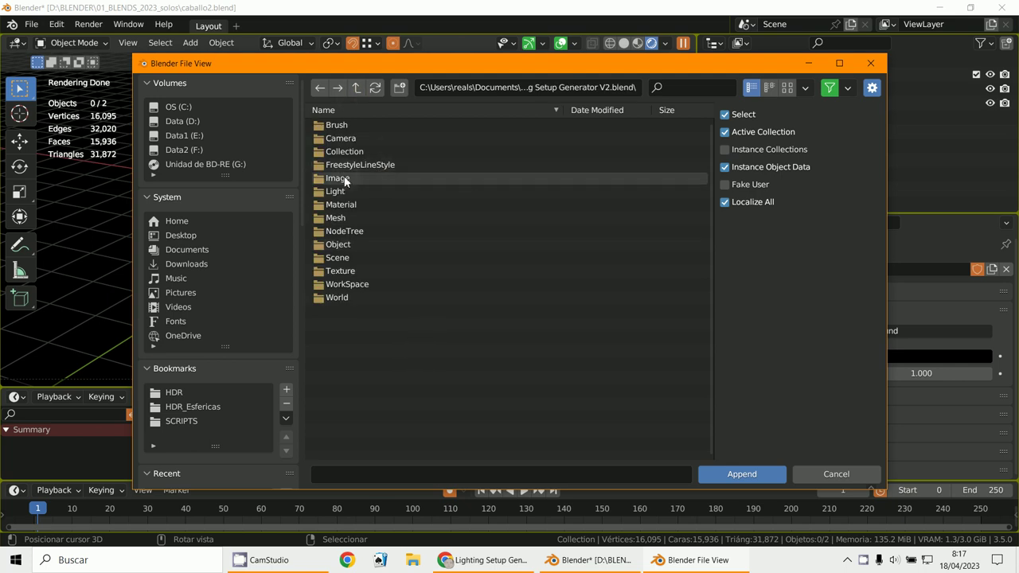
# Open the Object category of the blend file and select the Volume and Lighting Setup Generator objects for appending.
pyautogui.doubleClick(320, 245)
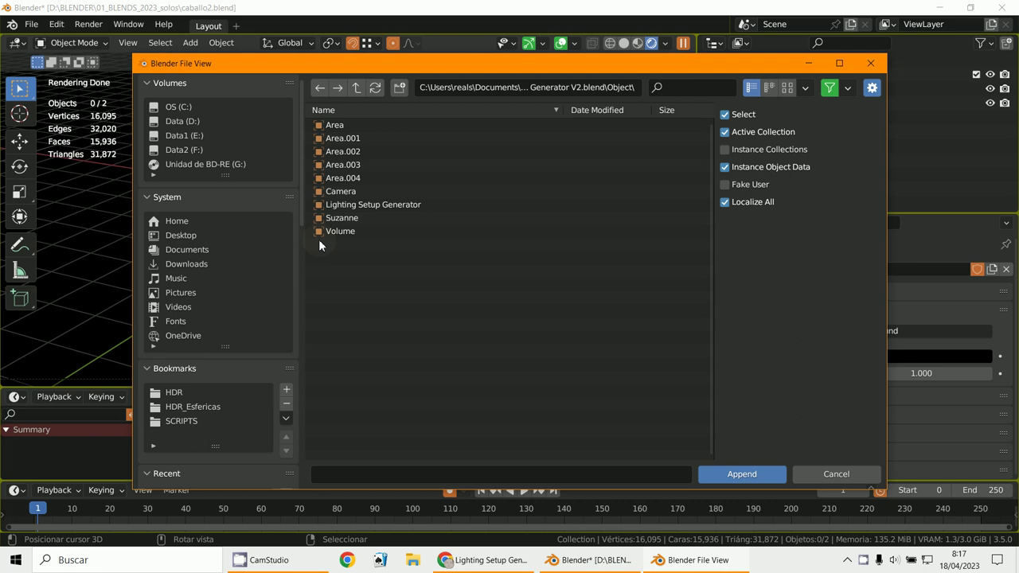
pyautogui.click(356, 88)
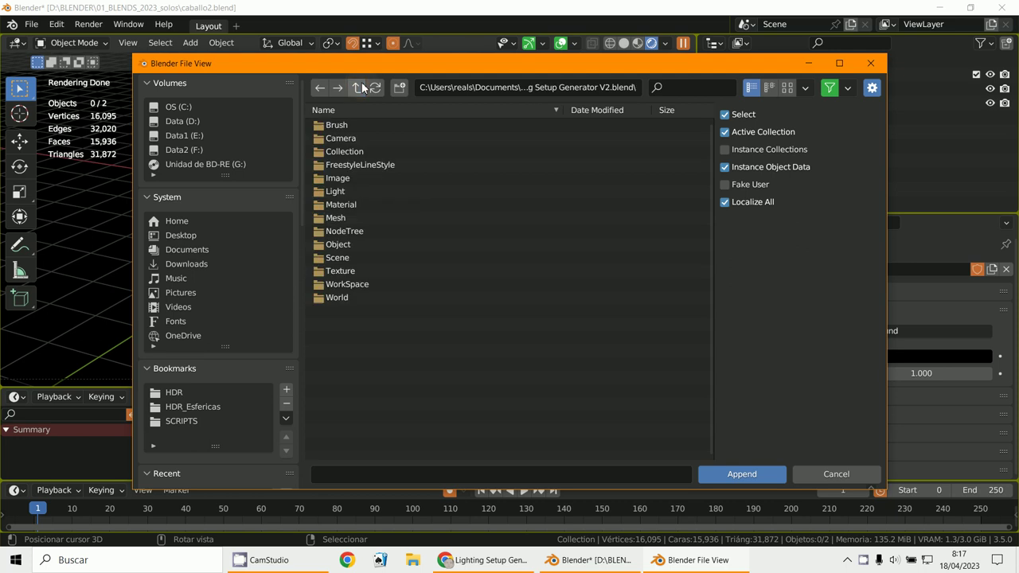
pyautogui.doubleClick(321, 243)
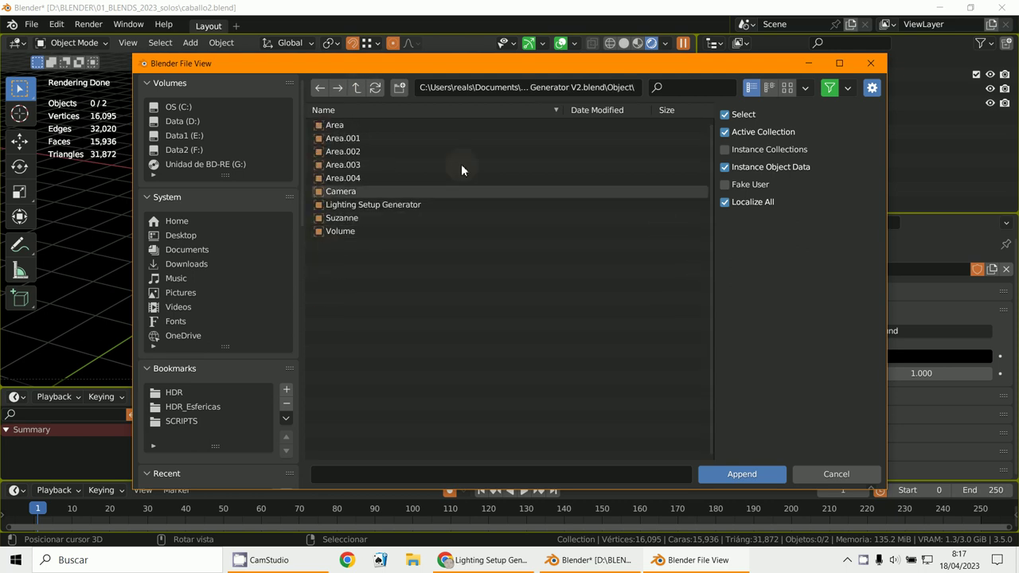
pyautogui.click(354, 91)
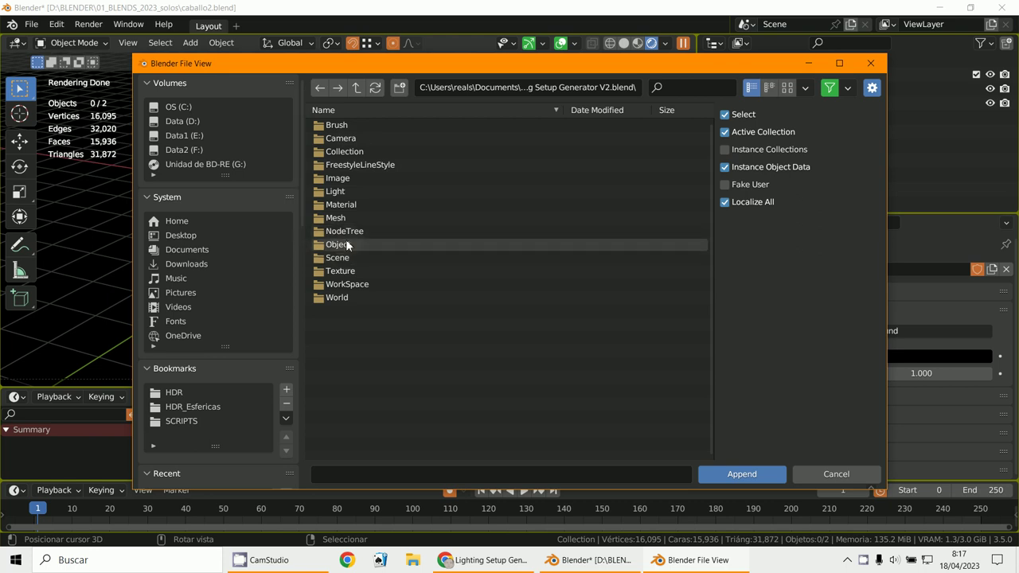
pyautogui.doubleClick(322, 246)
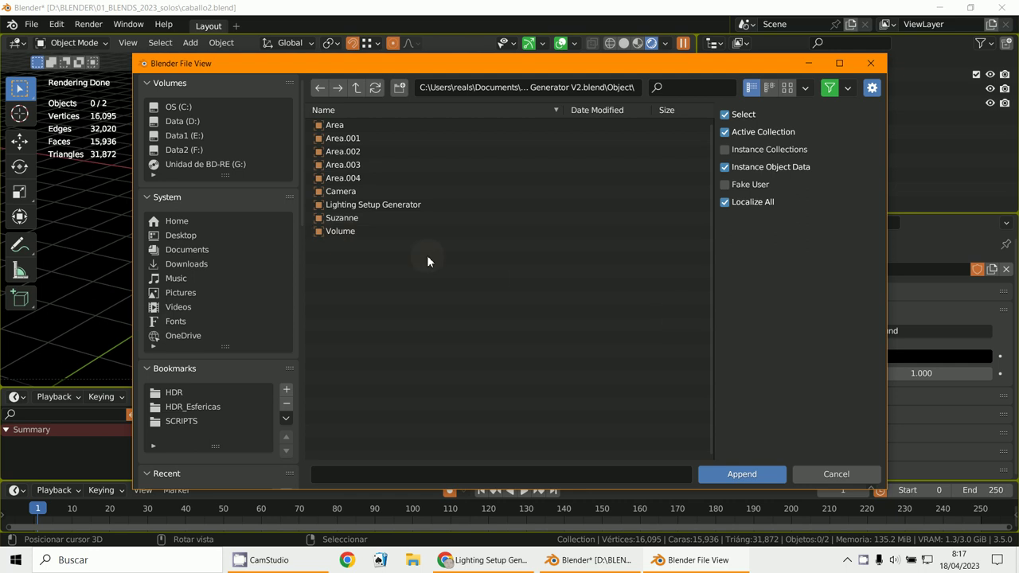
pyautogui.click(334, 232)
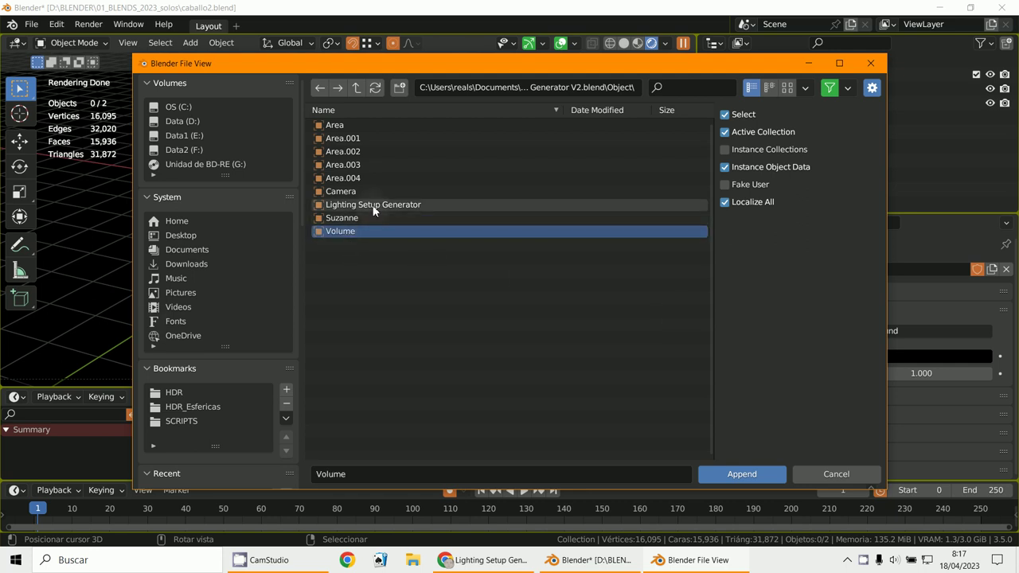
pyautogui.keyDown('ctrl'); pyautogui.click(373, 205); pyautogui.keyUp('ctrl')
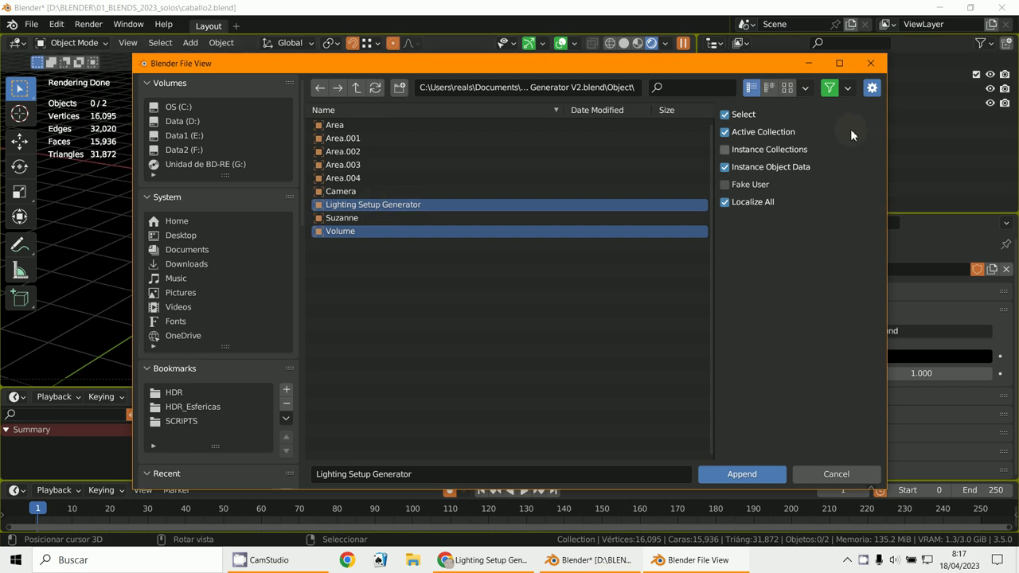
# Move the file window aside and rename the Plane object in the Outliner as caballo.
pyautogui.moveTo(752, 70); pyautogui.dragTo(566, 69)
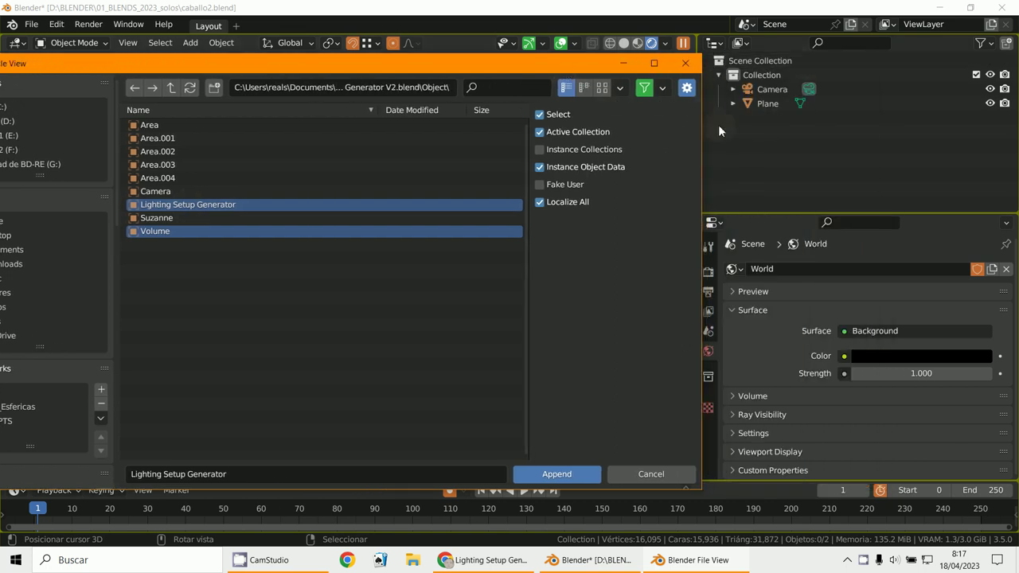
pyautogui.click(777, 104)
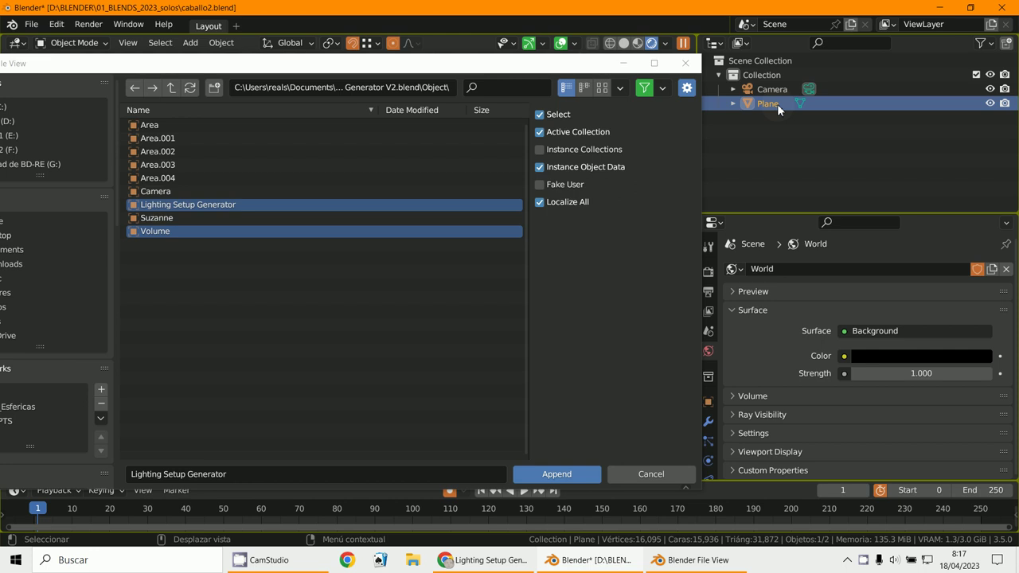
pyautogui.doubleClick(777, 103)
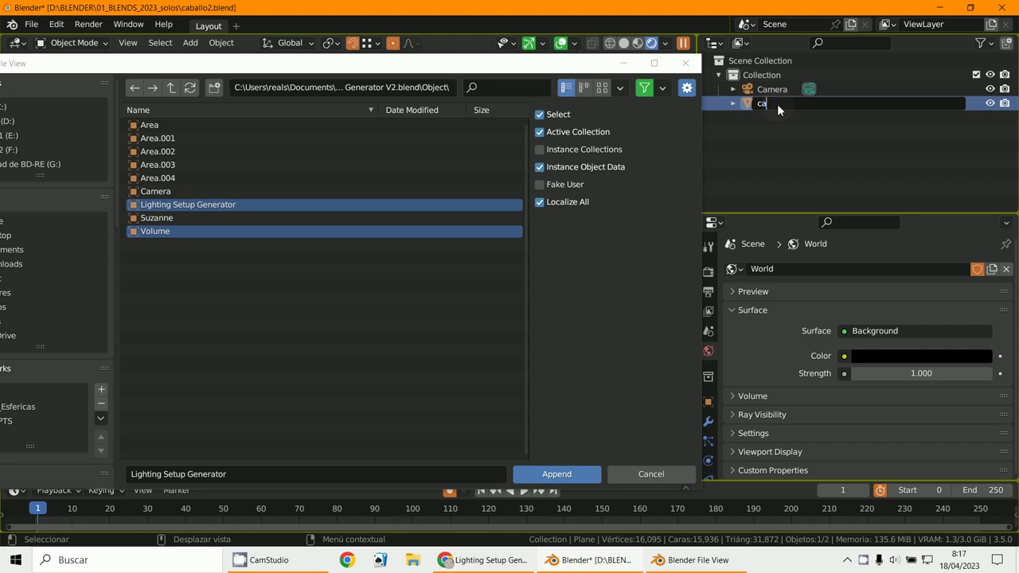
pyautogui.press('Return')
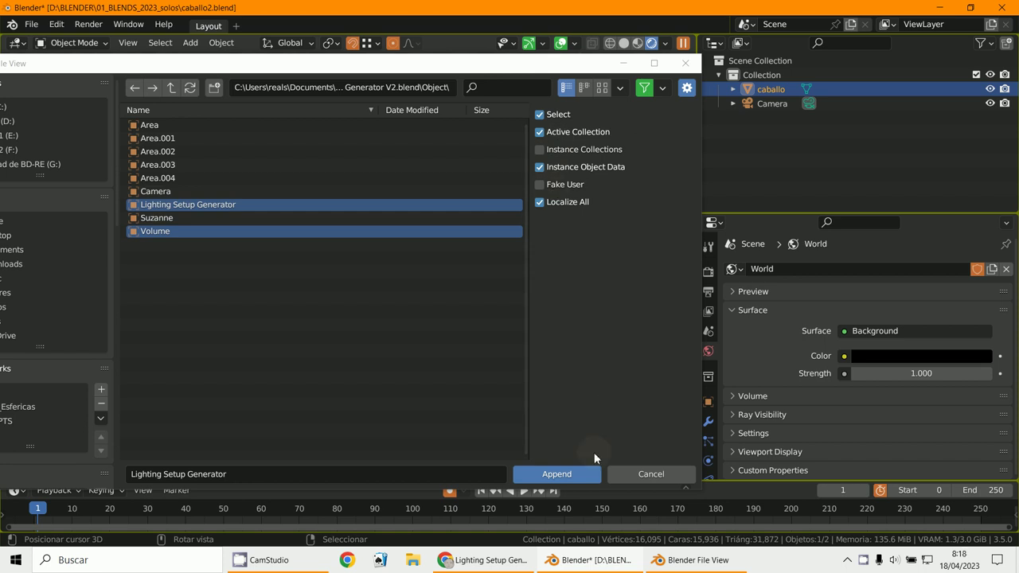
# Append the two selected objects, and view the Volume box around the chess knight in Solid shading.
pyautogui.click(572, 477)
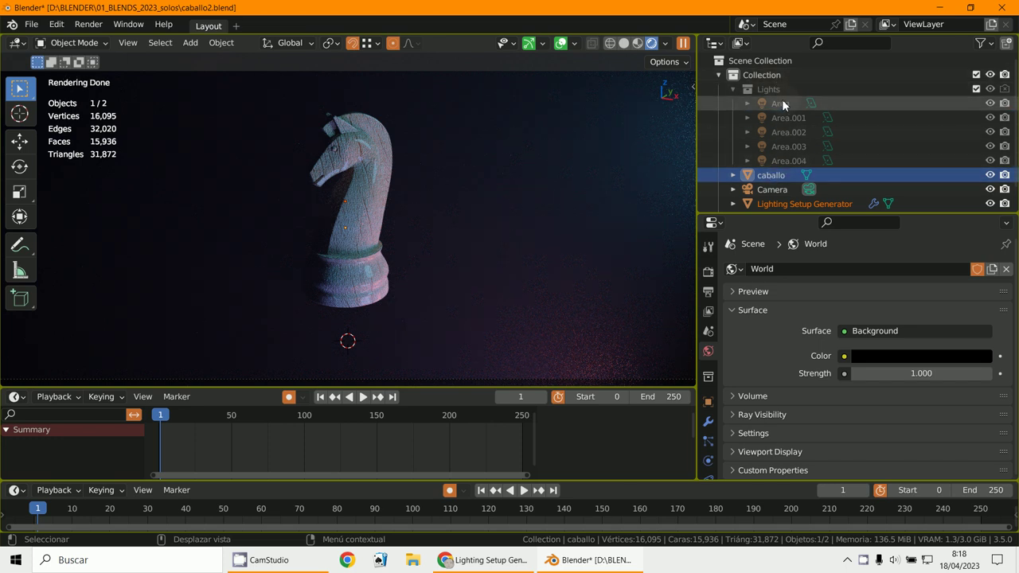
pyautogui.scroll(-1, 797, 187)
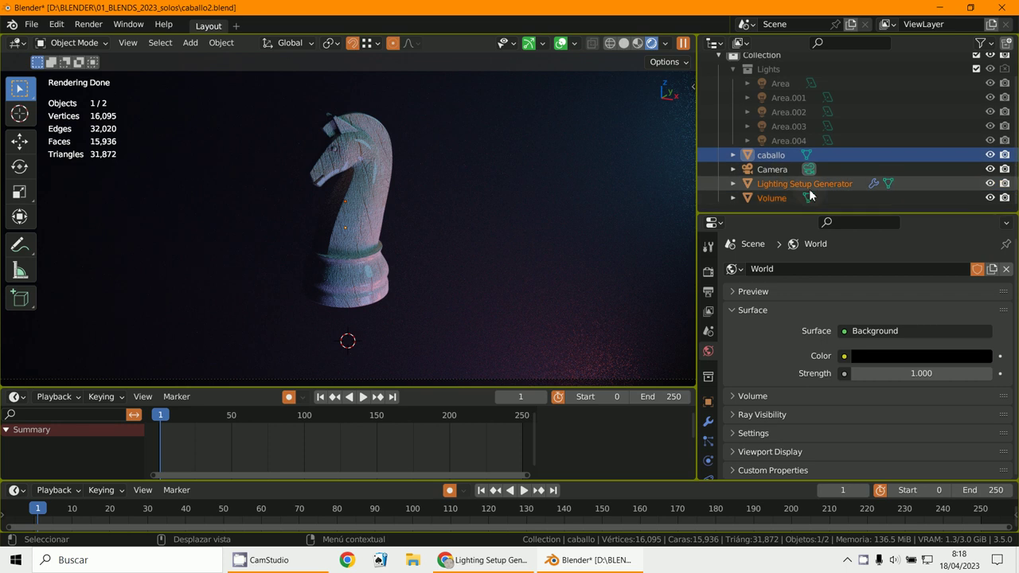
pyautogui.click(772, 197)
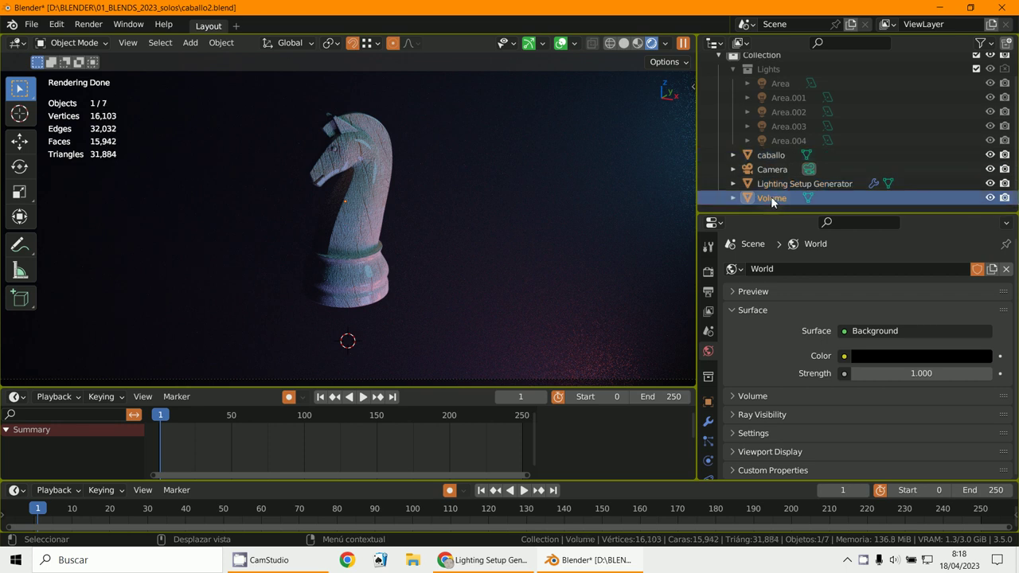
pyautogui.click(624, 43)
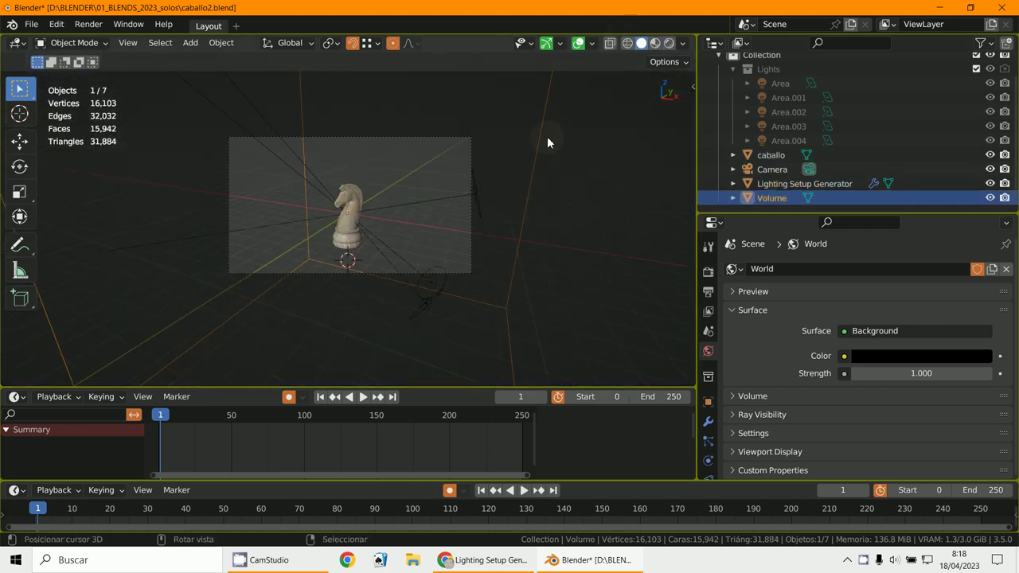
pyautogui.moveTo(547, 142); pyautogui.dragTo(494, 239, button='middle')
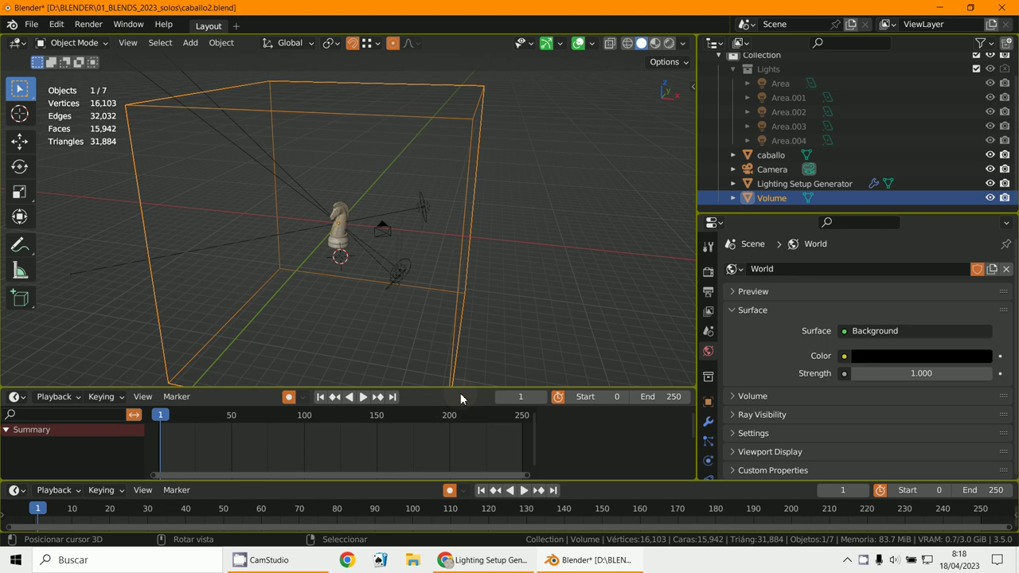
# Enlarge the Timeline area below the viewport and change it to a Shader Editor showing the Volume material's nodes.
pyautogui.moveTo(460, 390); pyautogui.dragTo(445, 233)
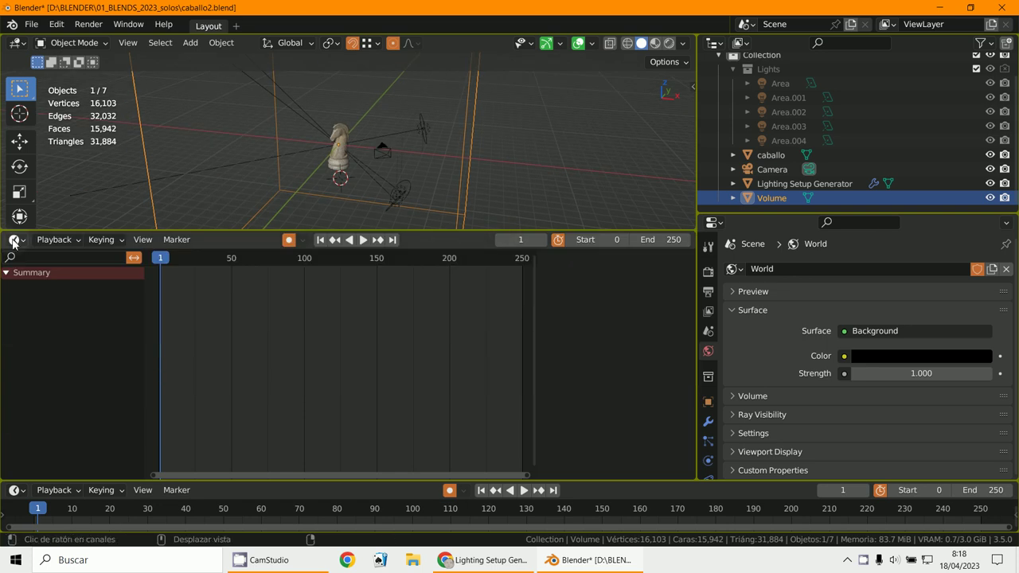
pyautogui.click(13, 240)
pyautogui.click(48, 371)
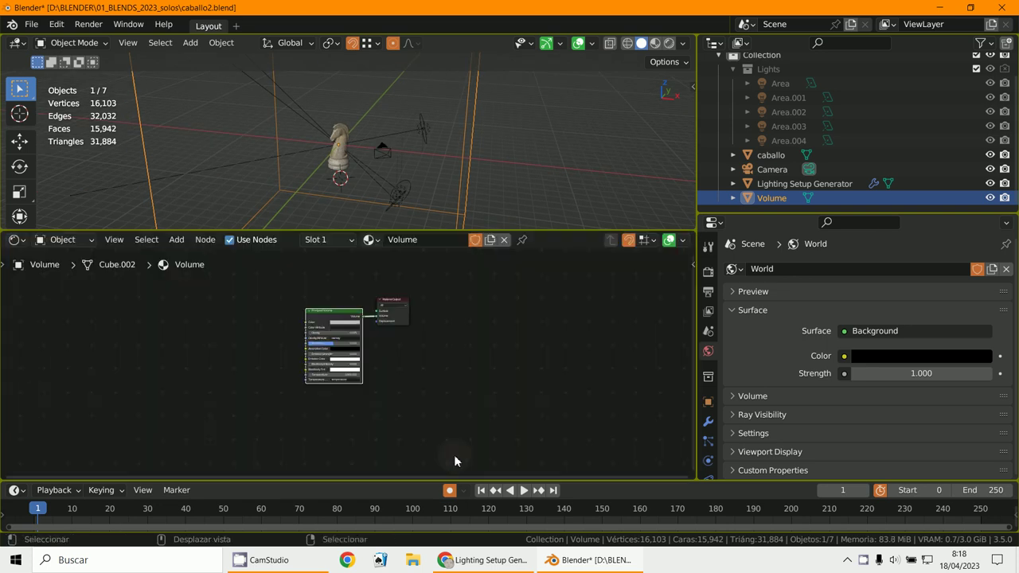
pyautogui.scroll(5, 454, 460)
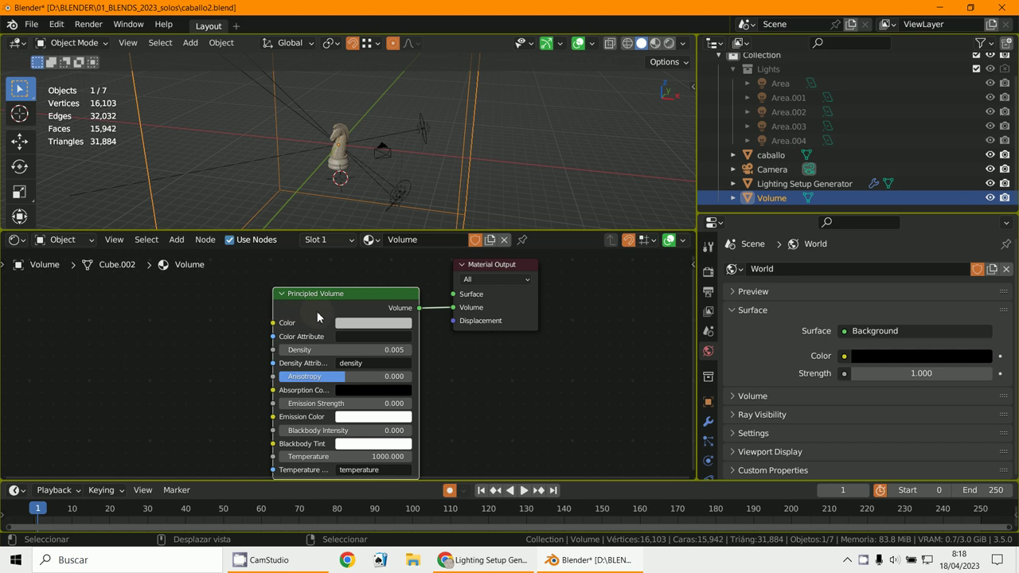
# Rearrange the Principled Volume and Material Output nodes so they sit farther apart.
pyautogui.moveTo(318, 301)
pyautogui.mouseDown()
pyautogui.moveTo(314, 318)
pyautogui.moveTo(301, 309)
pyautogui.mouseUp()
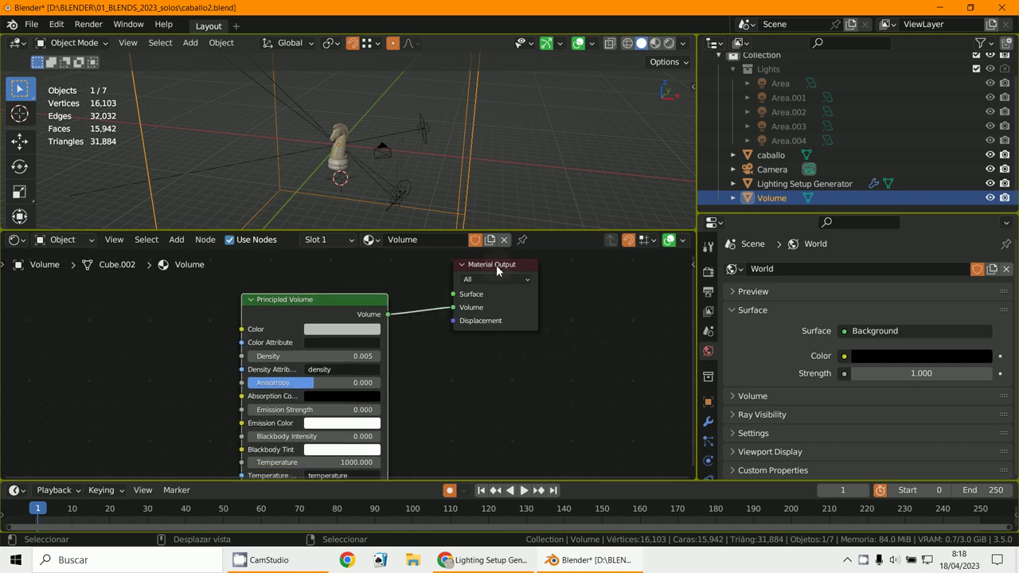
pyautogui.moveTo(496, 270); pyautogui.dragTo(519, 288)
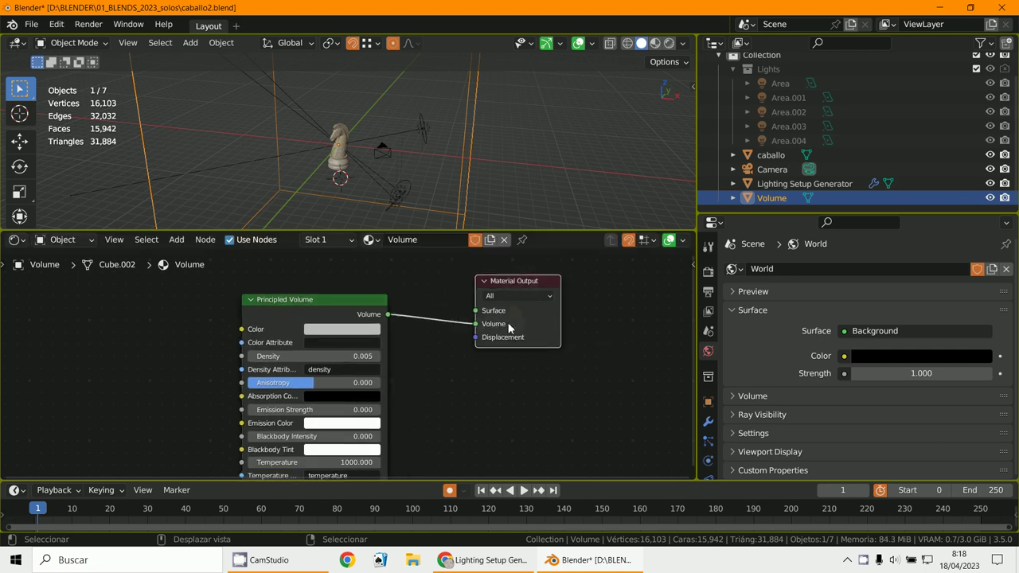
pyautogui.moveTo(301, 309); pyautogui.dragTo(324, 303)
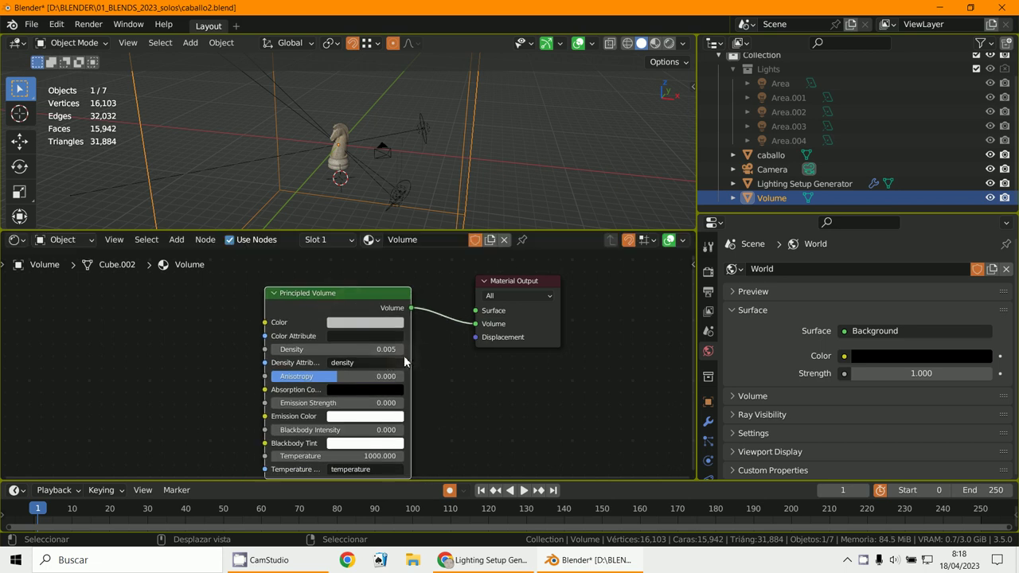
# Show the viewport in Rendered shading and raise the Principled Volume's Density to 0.105.
pyautogui.click(669, 45)
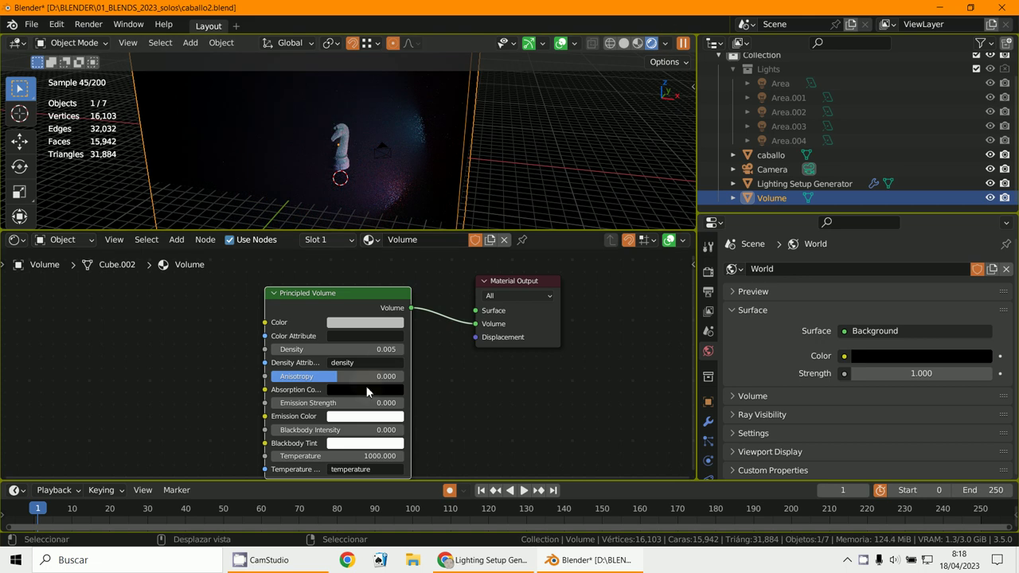
pyautogui.click(401, 350)
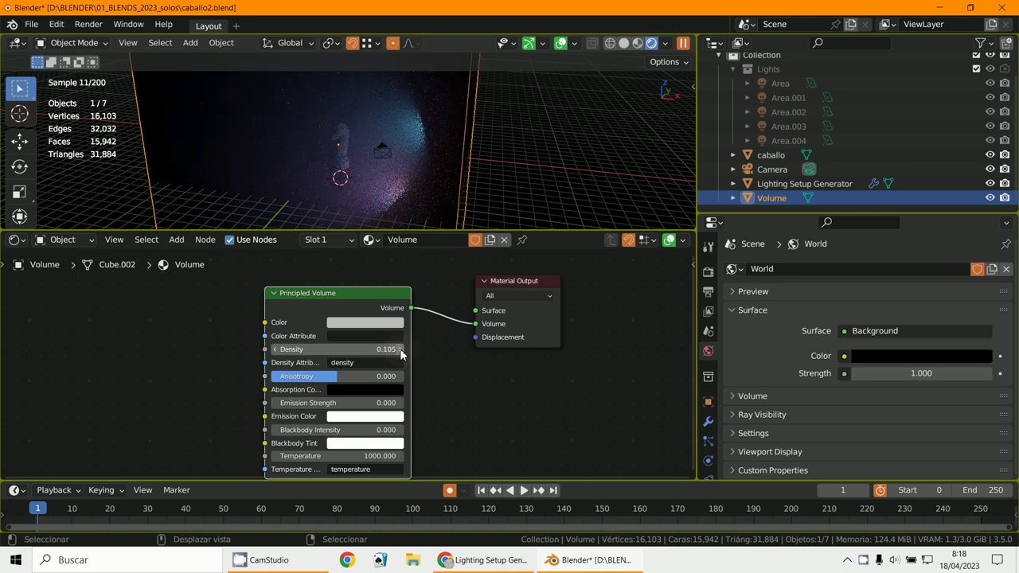
pyautogui.moveTo(386, 187); pyautogui.dragTo(377, 169, button='middle')
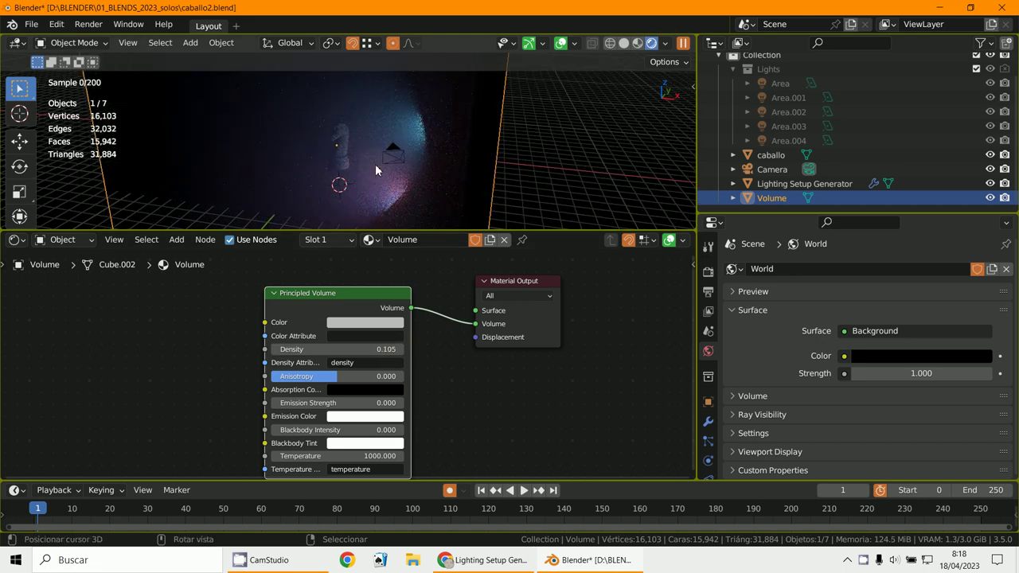
pyautogui.scroll(5, 375, 164)
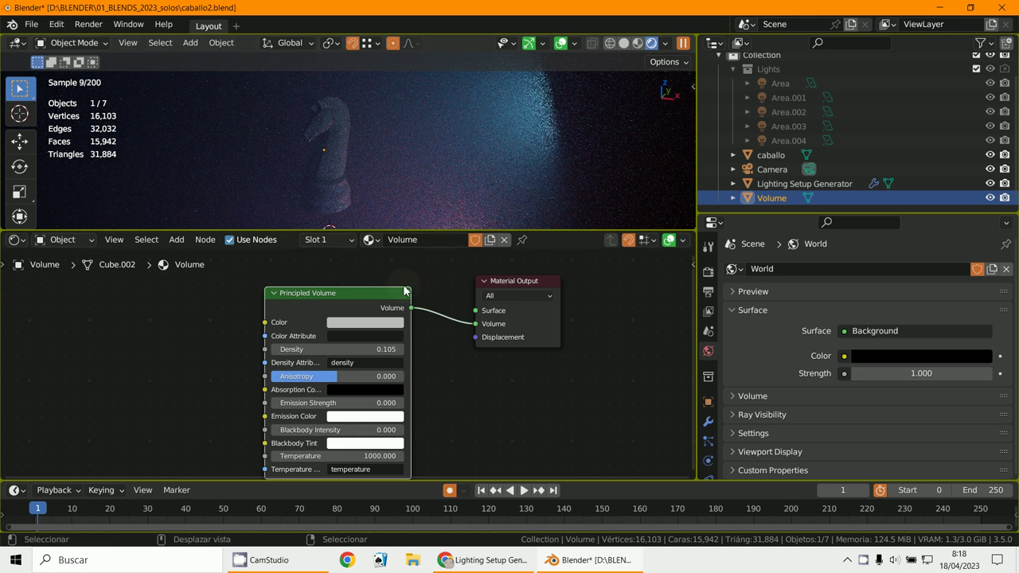
# Set the Principled Volume's Density to 0.05.
pyautogui.click(343, 348)
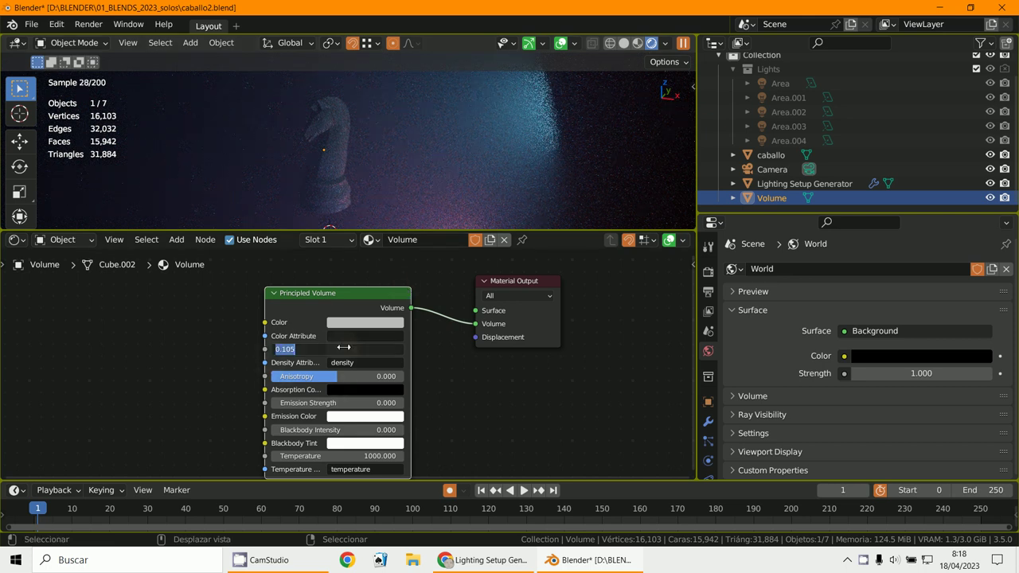
pyautogui.write('0.0')
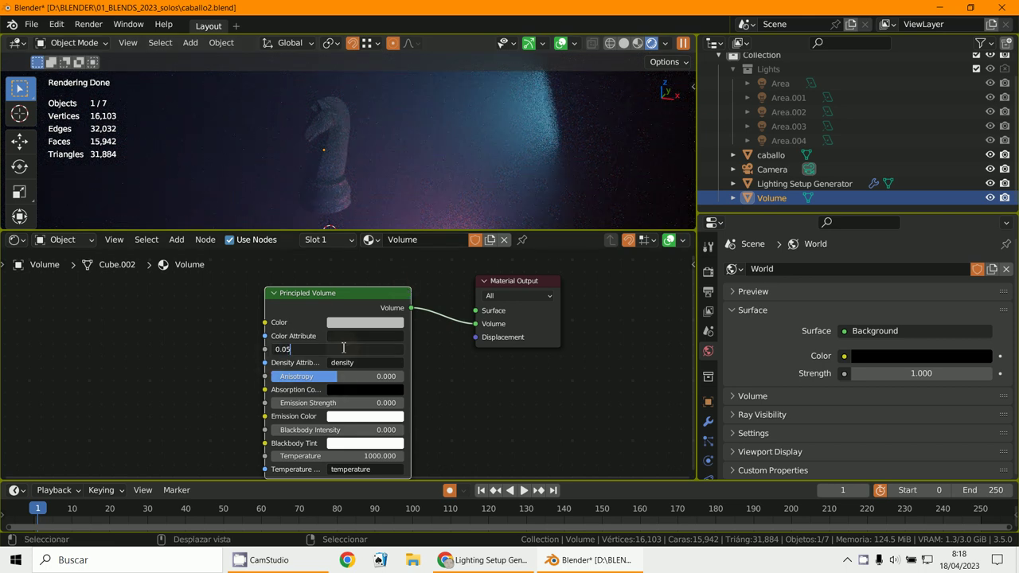
pyautogui.write('5')
pyautogui.press('Return')
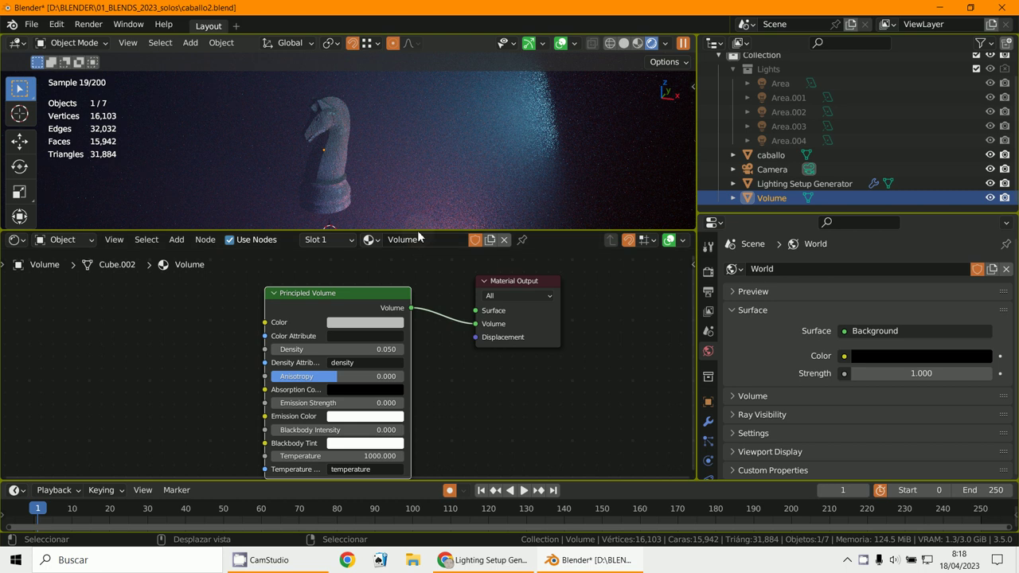
# Make the 3D viewport taller, and select and expand Lighting Setup Generator in the Outliner.
pyautogui.moveTo(419, 233); pyautogui.dragTo(120, 294)
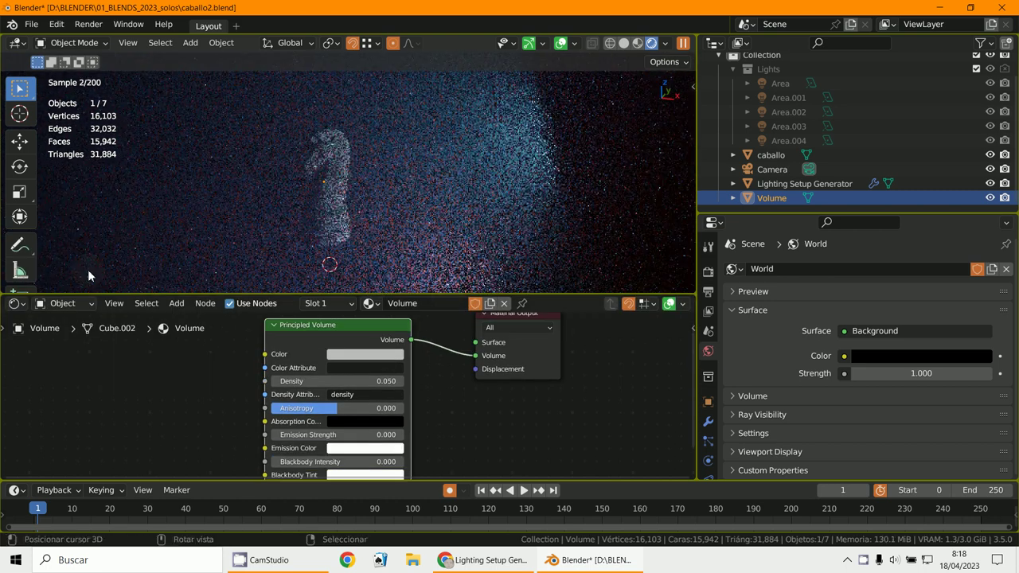
pyautogui.click(17, 303)
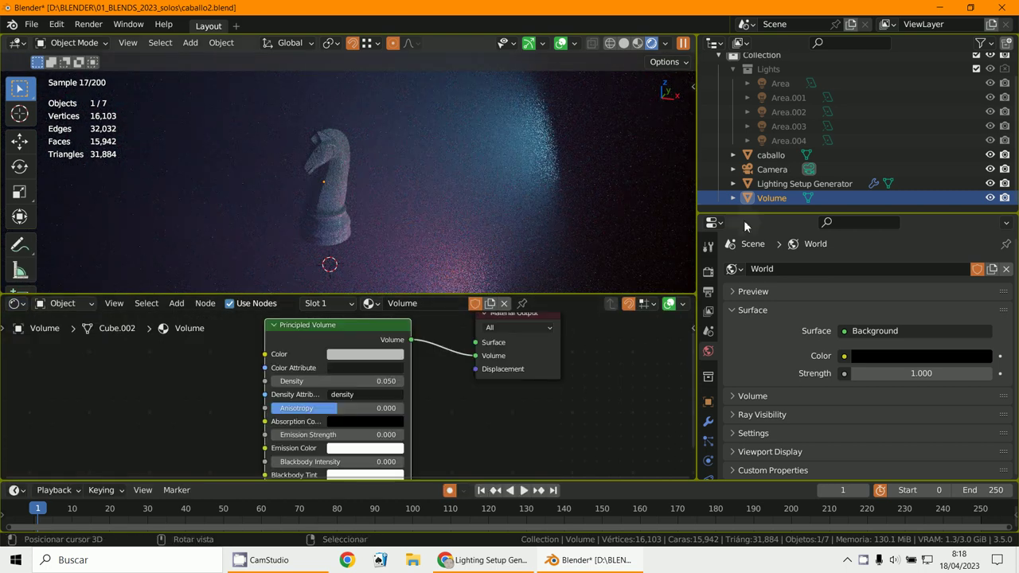
pyautogui.click(779, 185)
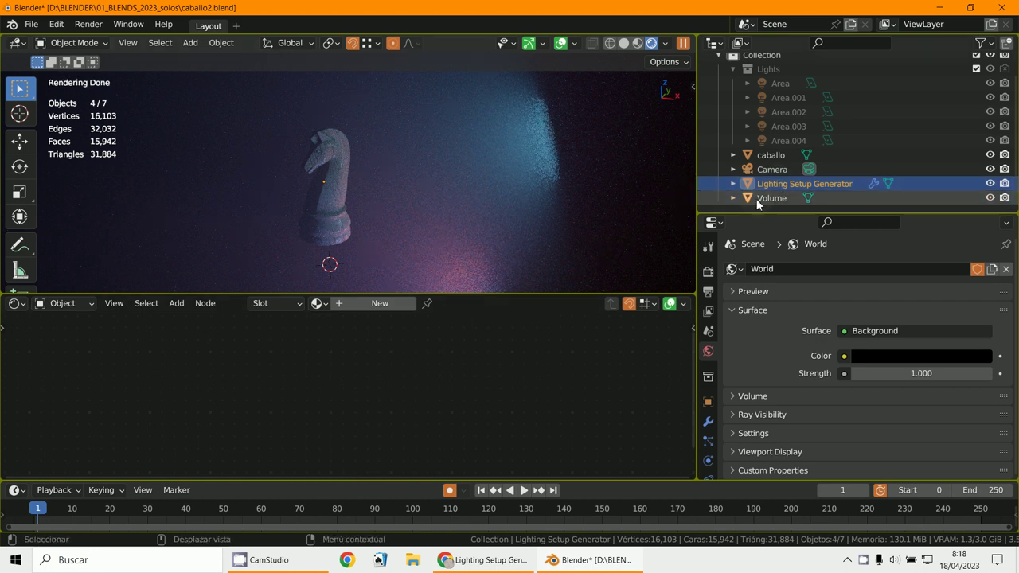
pyautogui.click(734, 183)
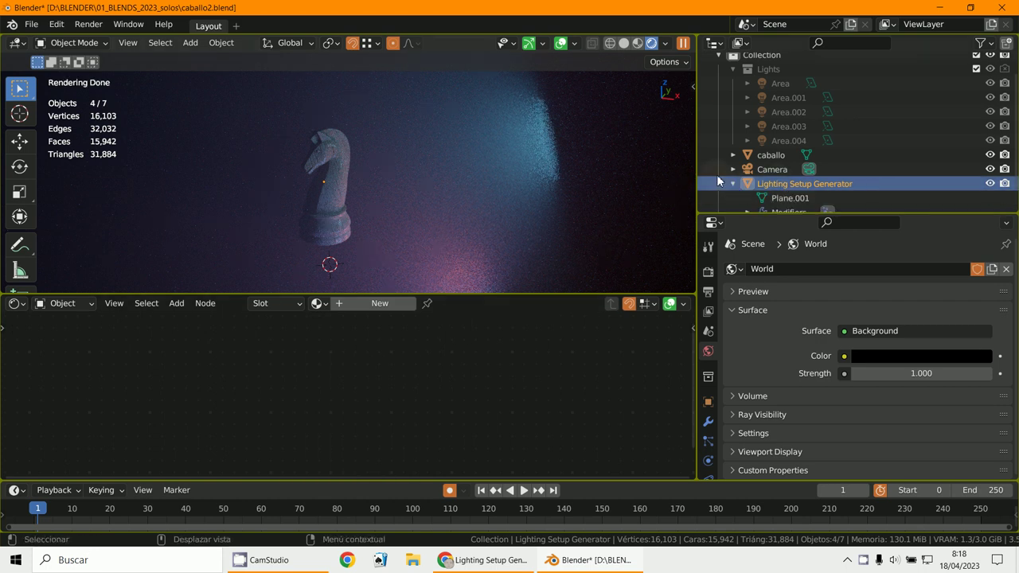
# Examine the Lighting Setup Generator's base plane in Edit Mode with Material Preview shading, and return to Object Mode.
pyautogui.click(637, 43)
pyautogui.scroll(-5, 553, 151)
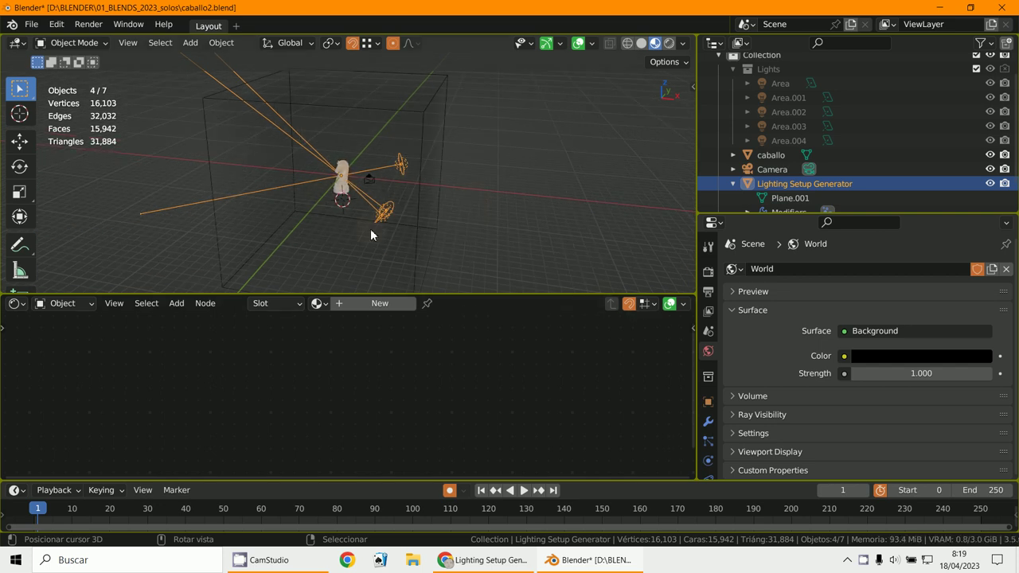
pyautogui.scroll(3, 372, 224)
pyautogui.click(67, 44)
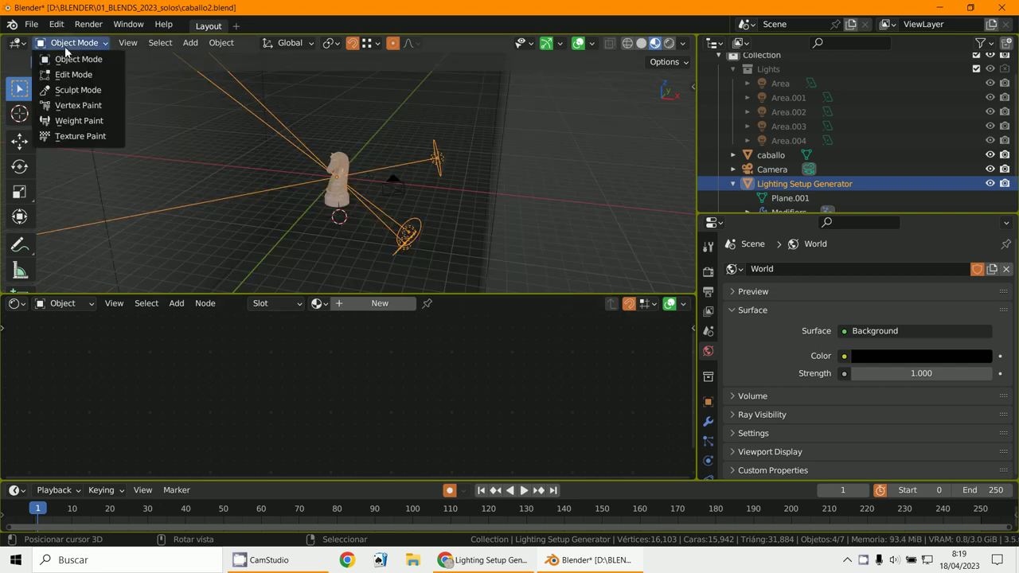
pyautogui.click(61, 80)
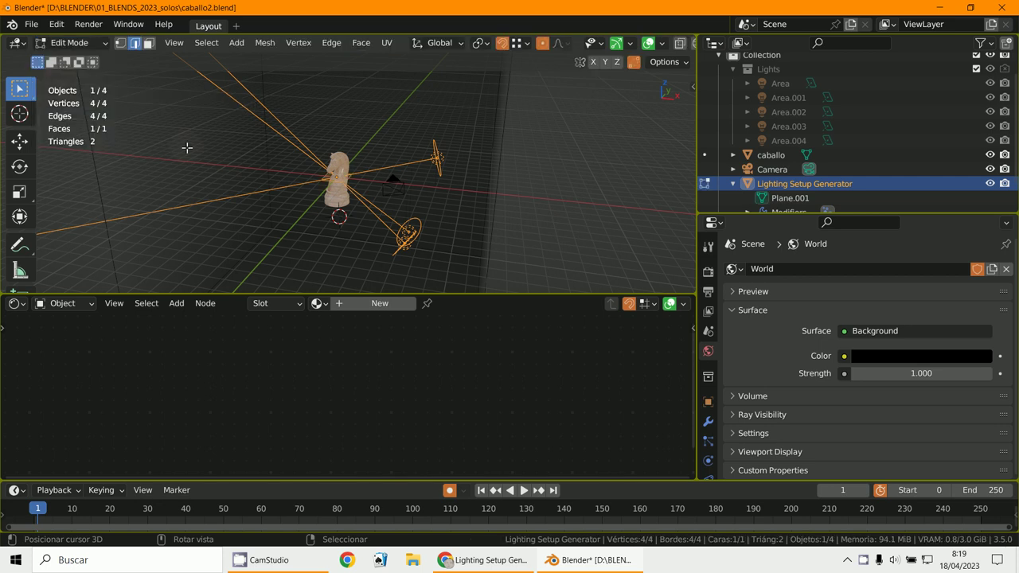
pyautogui.scroll(5, 376, 197)
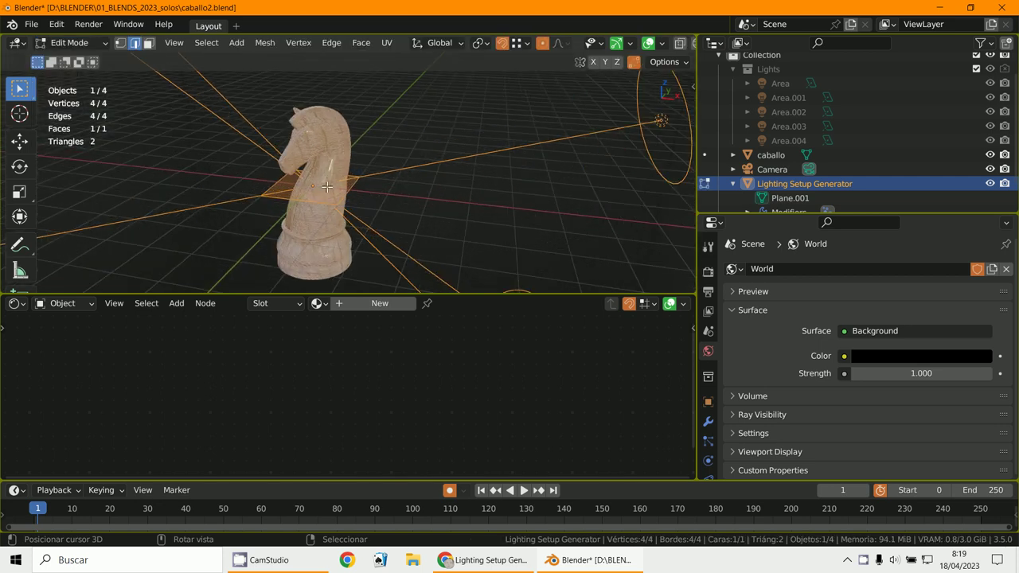
pyautogui.click(65, 45)
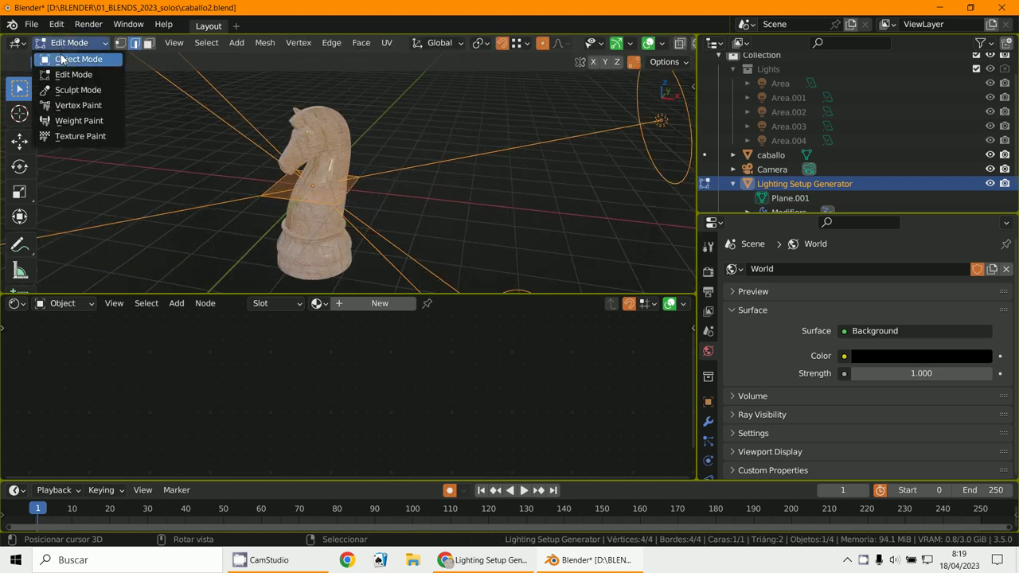
pyautogui.click(65, 60)
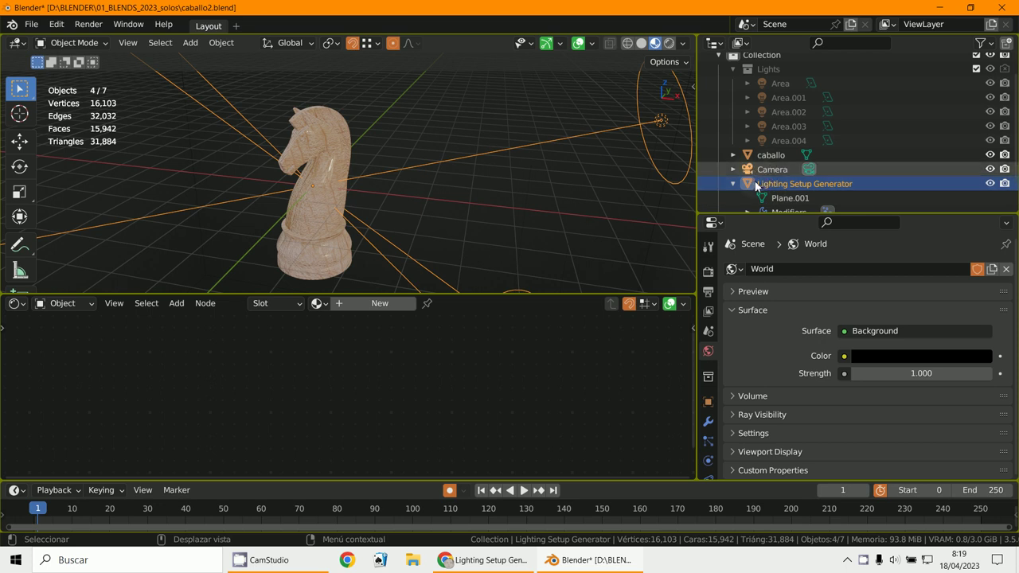
# Display the GeometryNodes modifier settings of the Lighting Setup Generator.
pyautogui.scroll(-2, 768, 172)
pyautogui.click(781, 177)
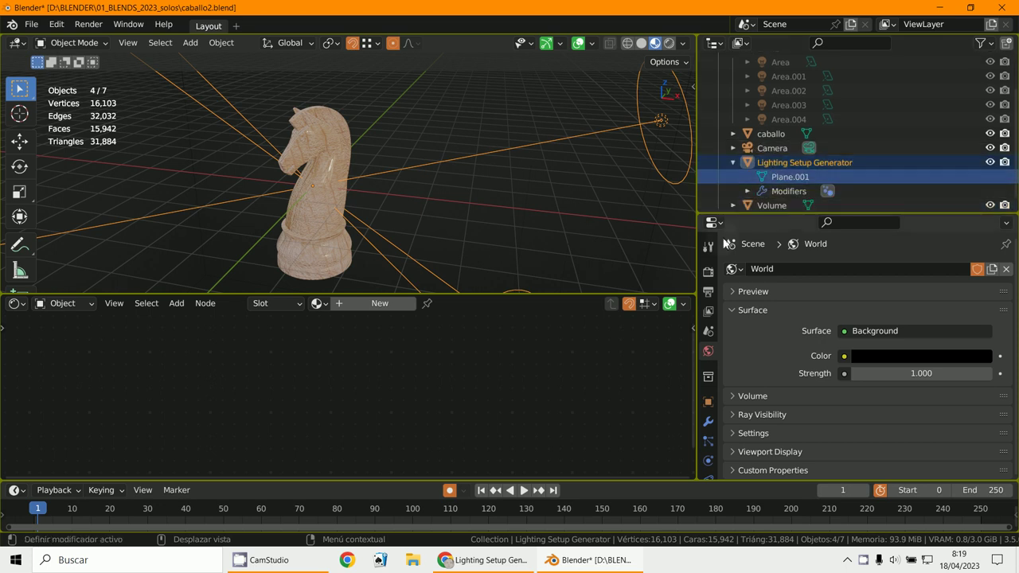
pyautogui.click(708, 422)
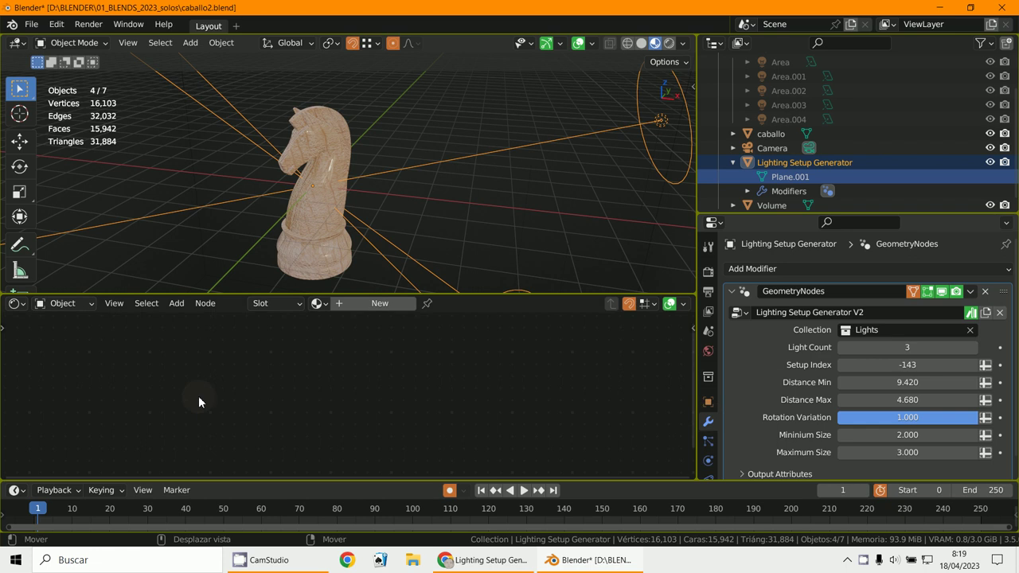
pyautogui.click(316, 303)
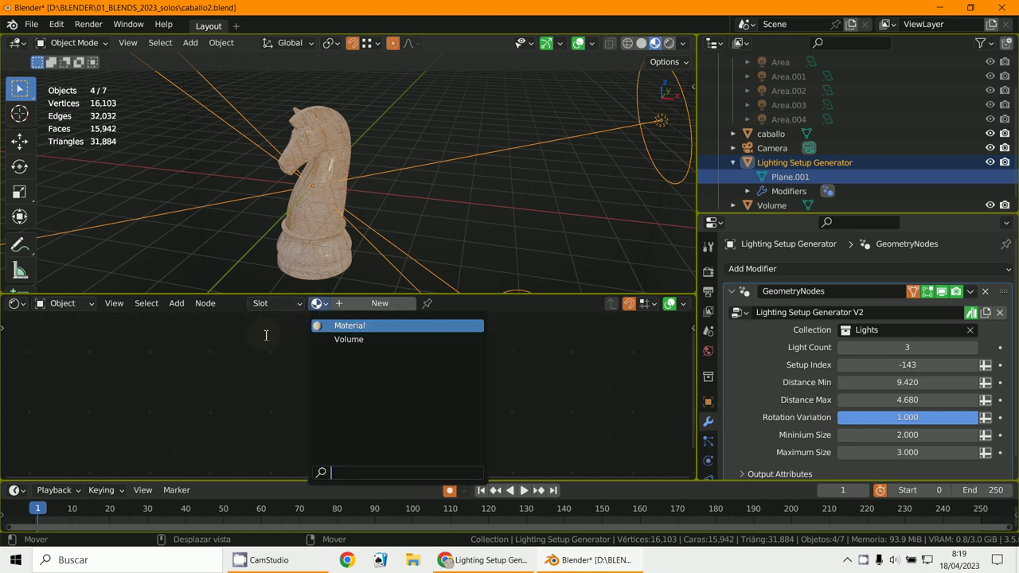
pyautogui.scroll(-3, 347, 257)
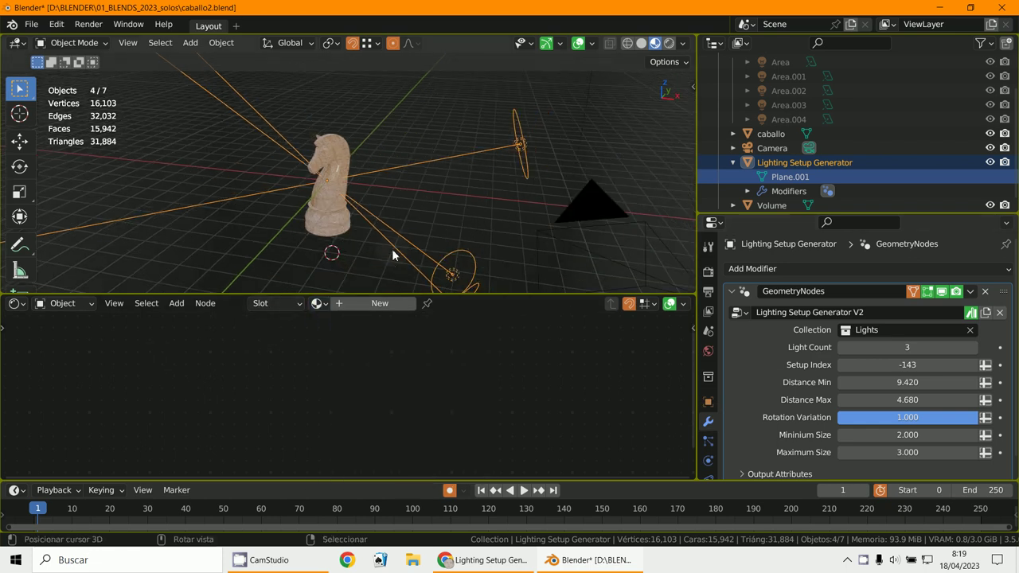
pyautogui.moveTo(392, 255); pyautogui.dragTo(344, 260, button='middle')
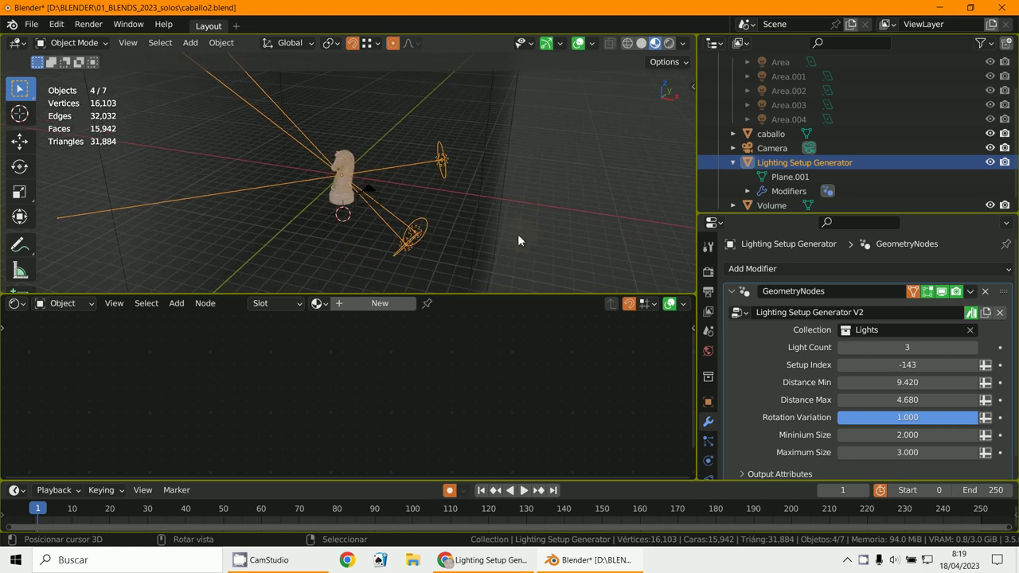
pyautogui.click(474, 227)
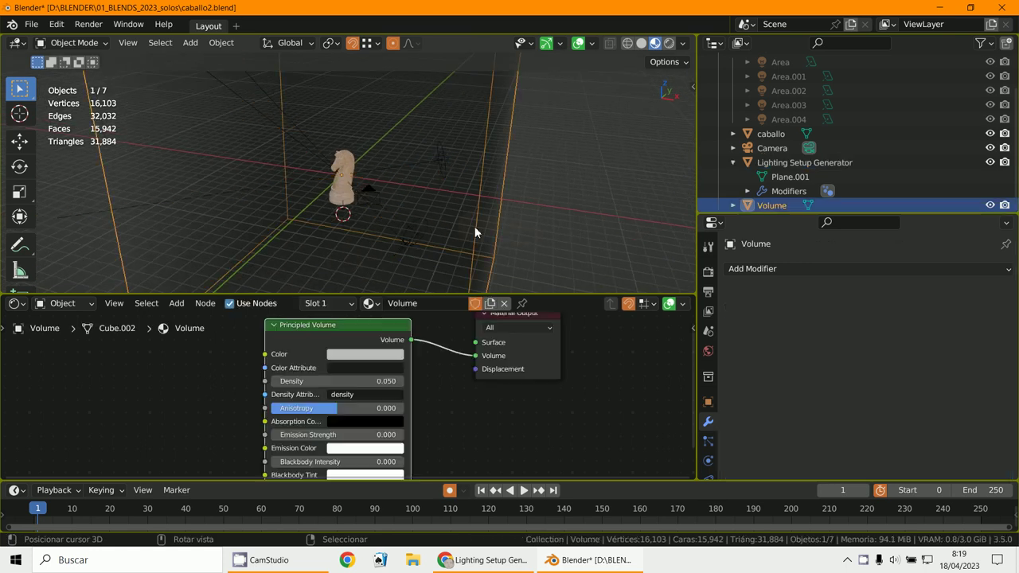
# Switch the Shader Editor area to the Geometry Node Editor, show the Lighting Setup Generator's node tree and make the editor taller.
pyautogui.click(18, 303)
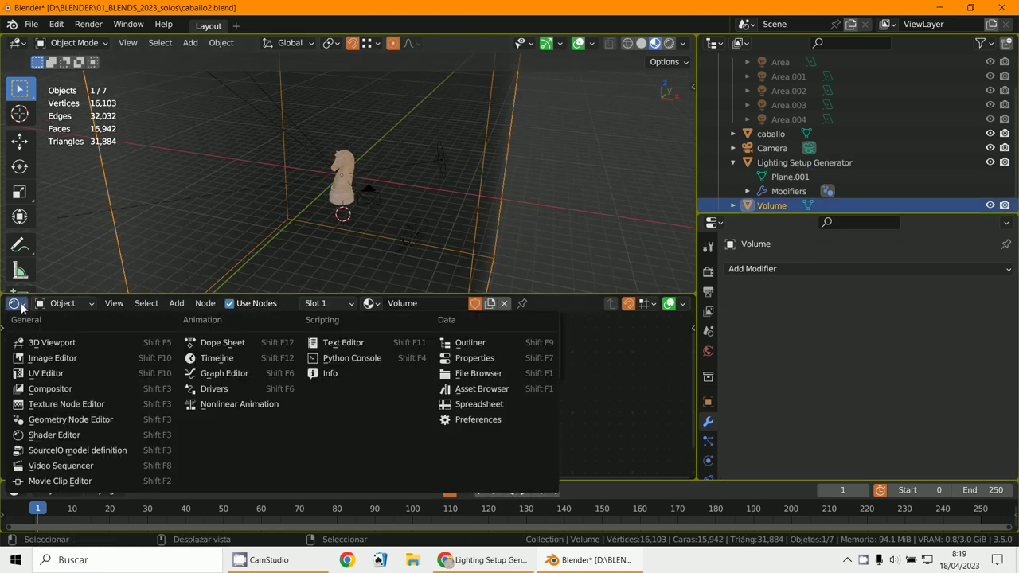
pyautogui.click(50, 419)
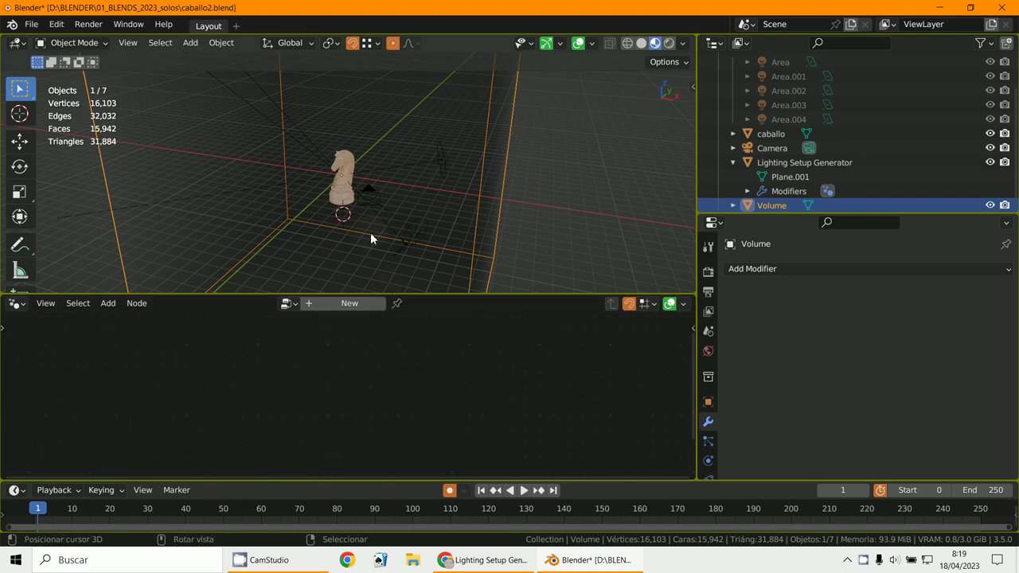
pyautogui.click(787, 163)
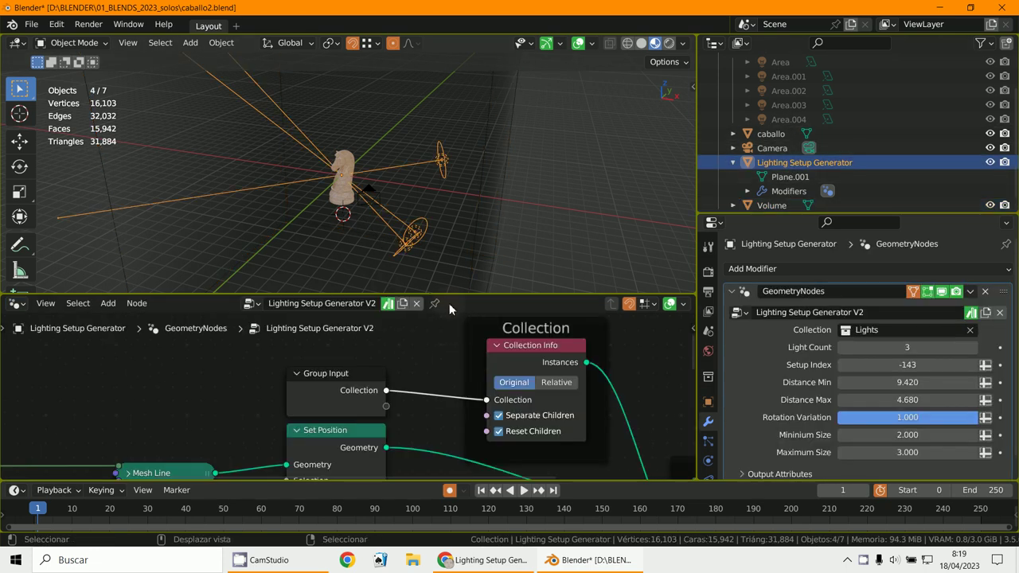
pyautogui.moveTo(449, 297); pyautogui.dragTo(319, 192)
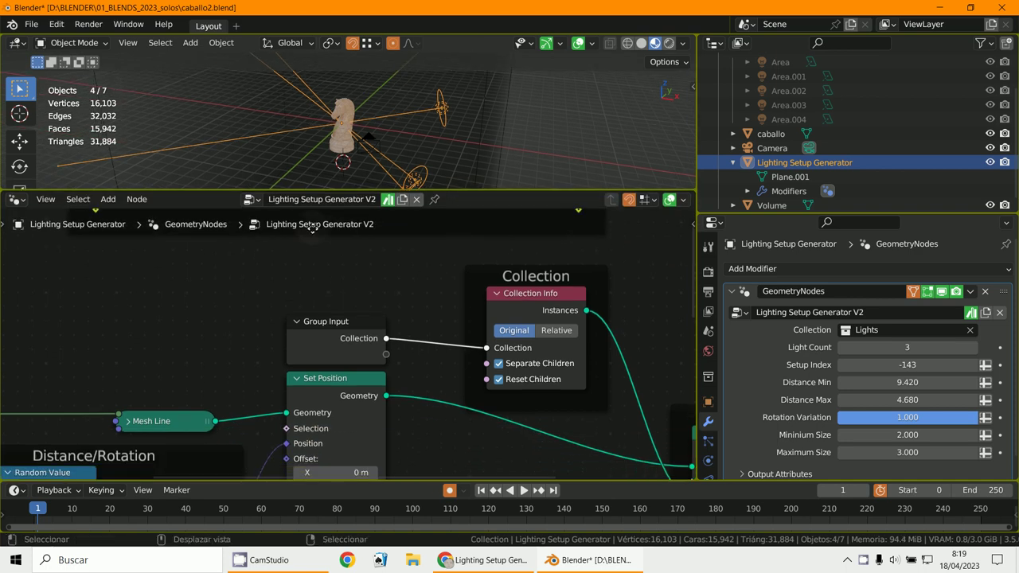
# Examine the Lighting Setup Generator V2 node tree, including the Group Input, Distance/Rotation, Rotation to Center and Scale Mix/Max sections.
pyautogui.scroll(-6, 211, 365)
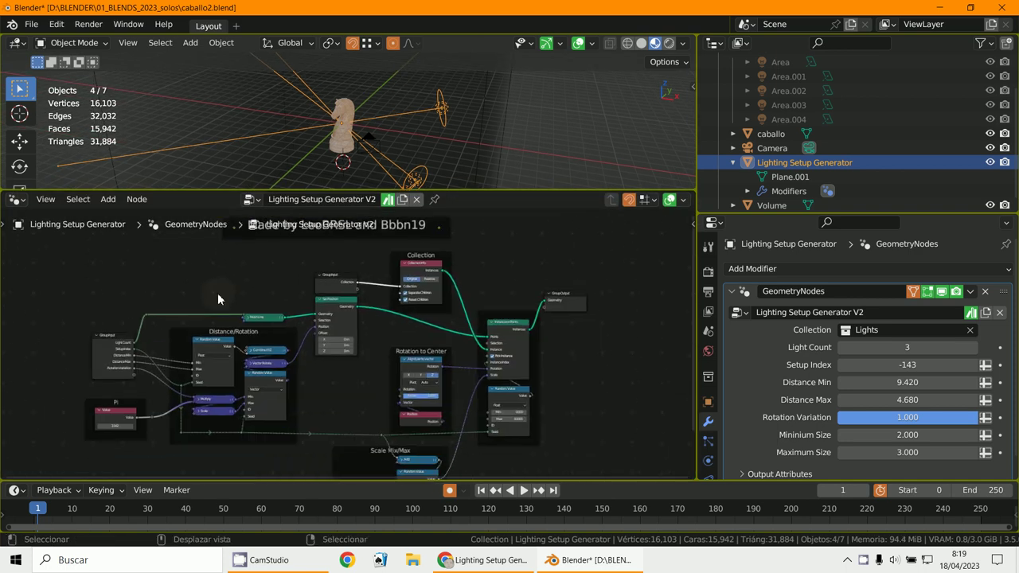
pyautogui.scroll(5, 228, 314)
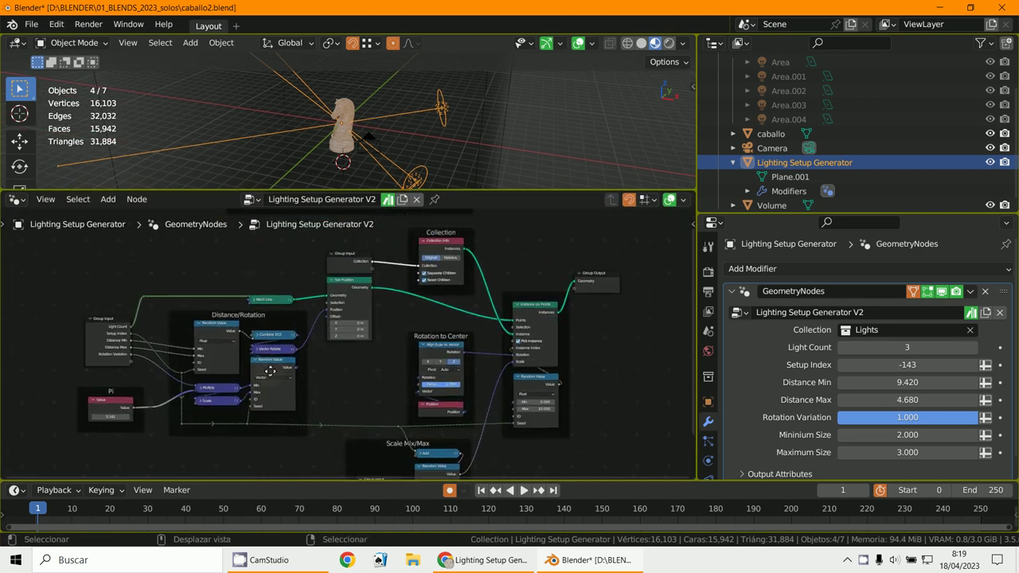
pyautogui.scroll(5, 350, 358)
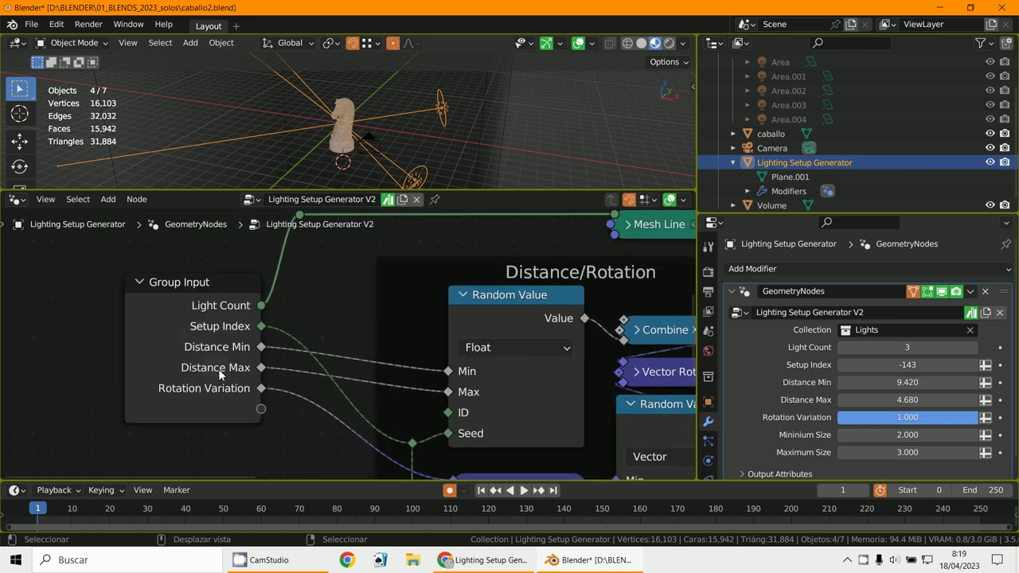
pyautogui.scroll(-6, 339, 402)
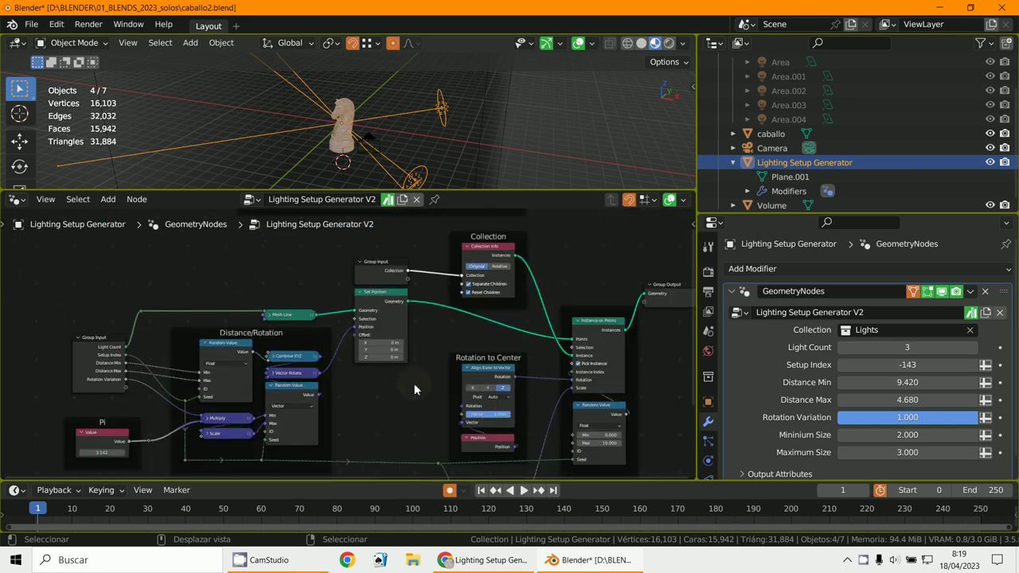
pyautogui.moveTo(414, 389); pyautogui.dragTo(450, 247, button='middle')
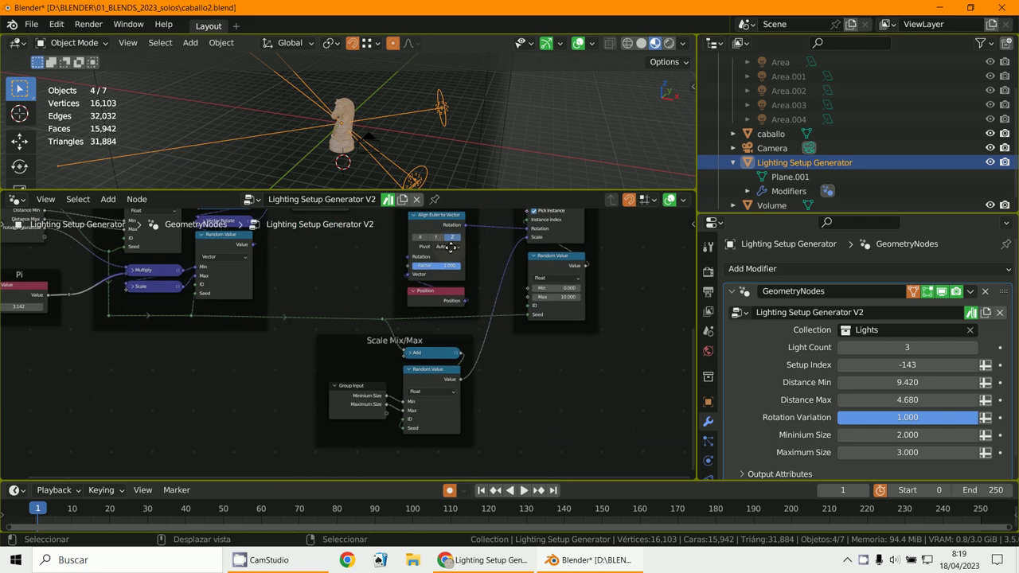
pyautogui.scroll(2, 401, 328)
pyautogui.scroll(-3, 458, 307)
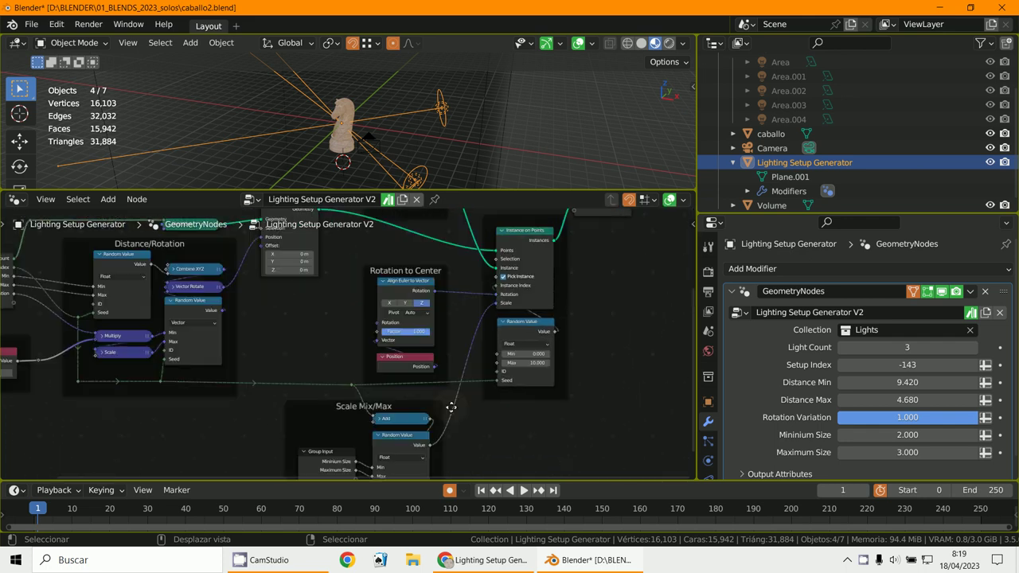
pyautogui.moveTo(530, 244); pyautogui.dragTo(527, 281, button='middle')
# Make the 3D viewport taller and show the scene through the camera in Rendered shading.
pyautogui.moveTo(522, 194); pyautogui.dragTo(525, 328)
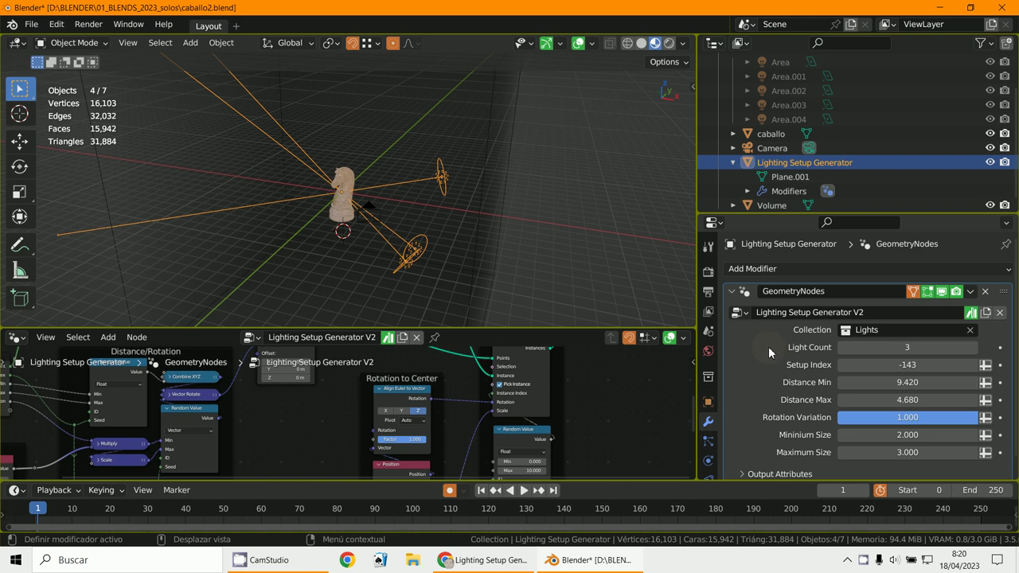
pyautogui.click(732, 292)
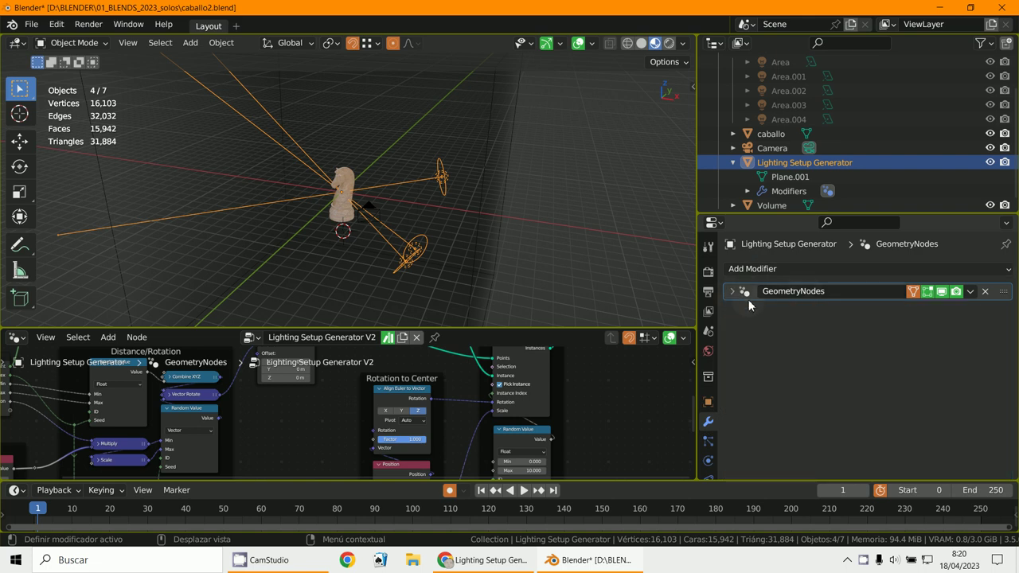
pyautogui.click(733, 292)
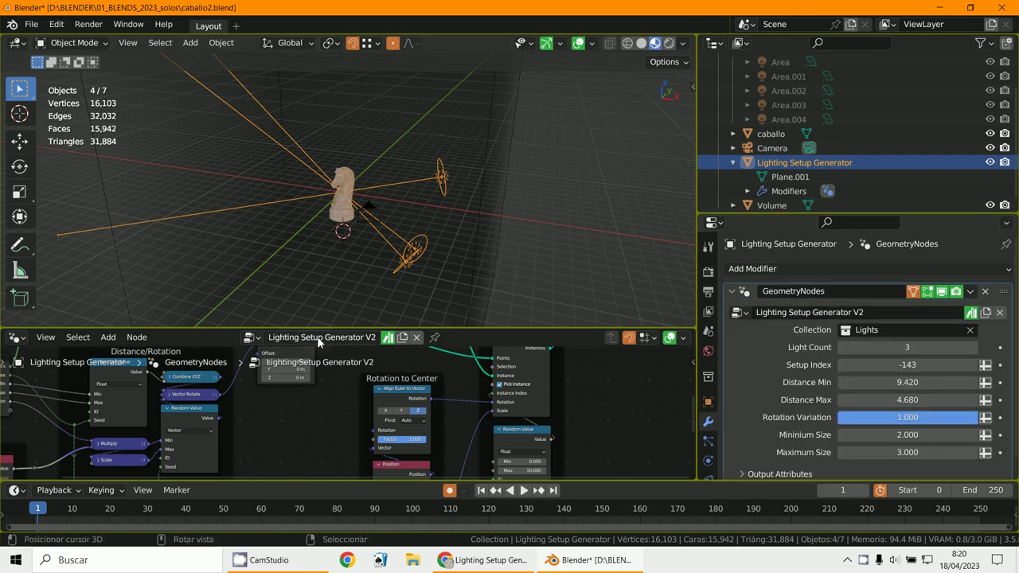
pyautogui.moveTo(543, 297); pyautogui.dragTo(663, 93, button='middle')
pyautogui.click(669, 43)
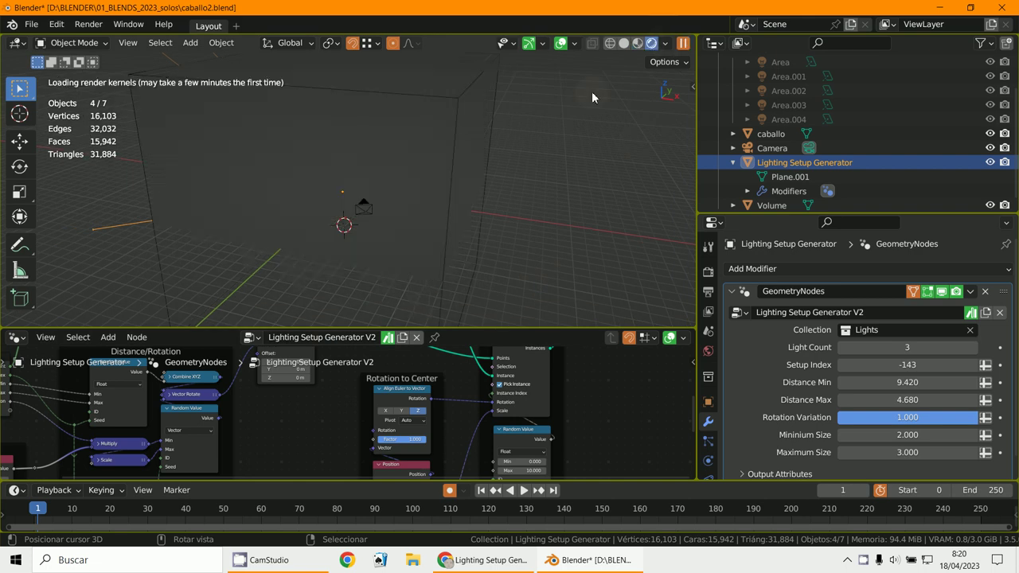
pyautogui.press('KP_0')
pyautogui.scroll(2, 462, 192)
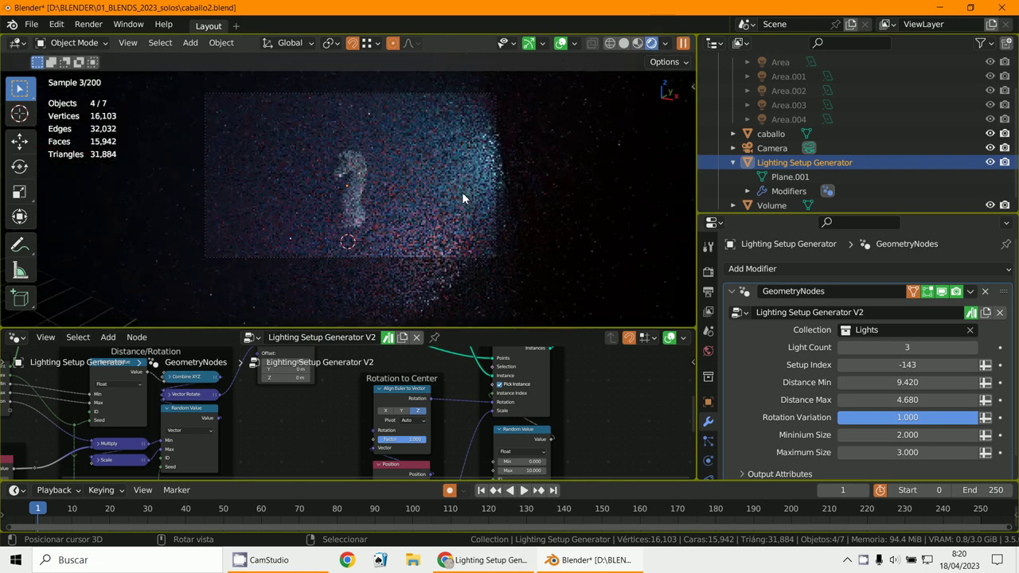
pyautogui.scroll(2, 851, 179)
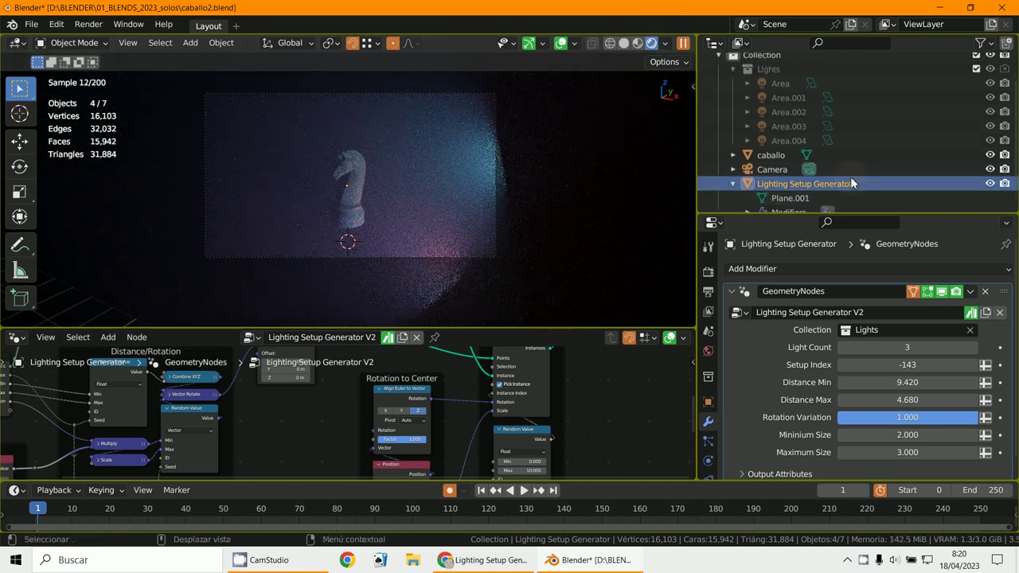
pyautogui.scroll(-2, 850, 183)
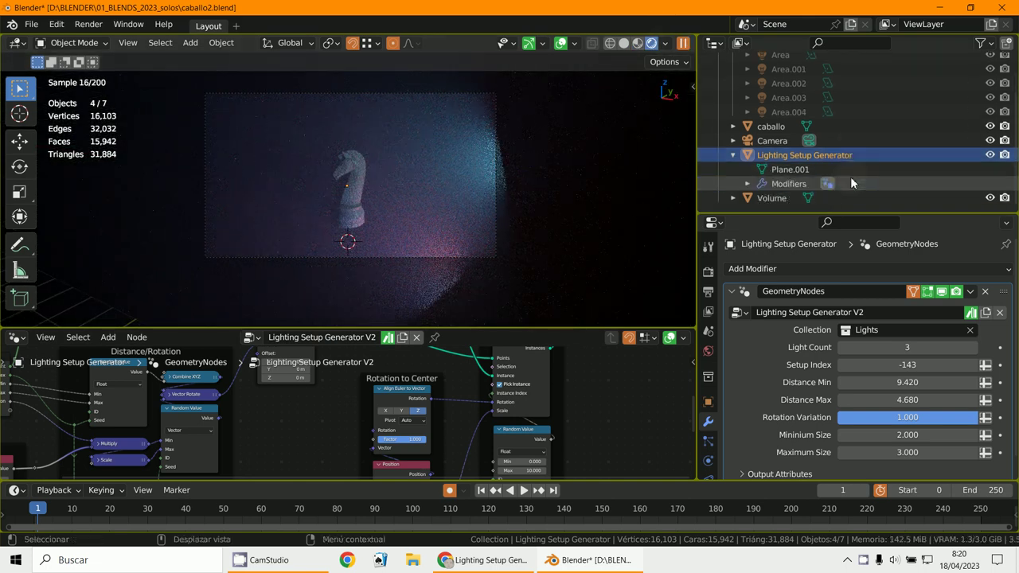
pyautogui.scroll(3, 851, 183)
pyautogui.scroll(-2, 850, 183)
pyautogui.scroll(-1, 850, 177)
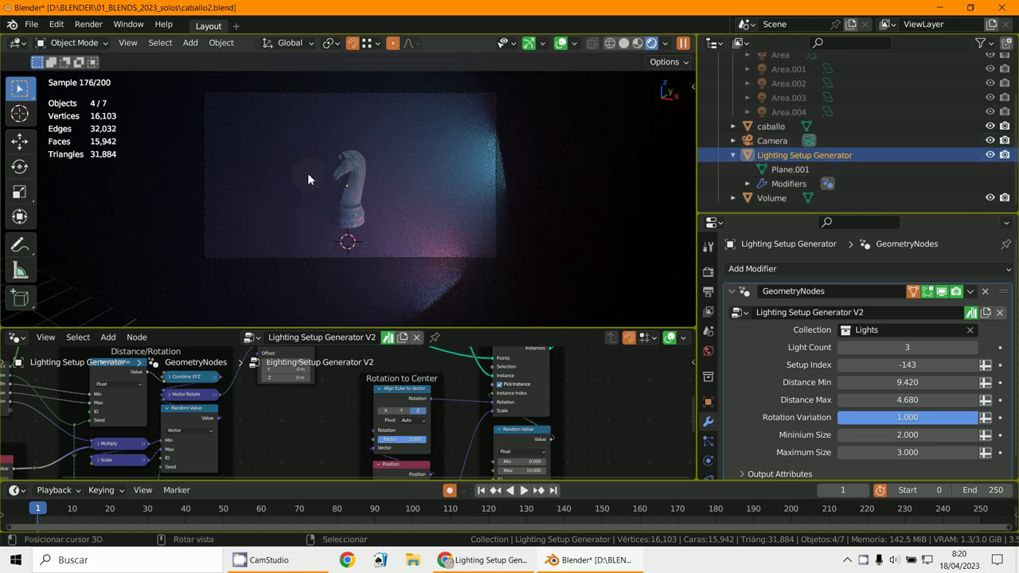
# Set the Lighting Setup Generator's Light Count to 1 and its Setup Index to -146.
pyautogui.scroll(3, 314, 232)
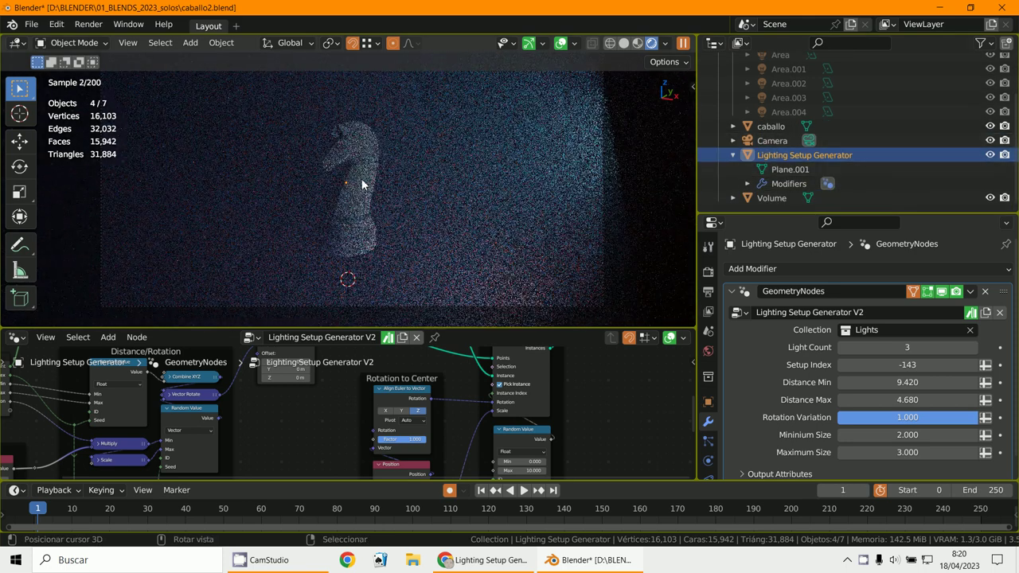
pyautogui.scroll(2, 363, 185)
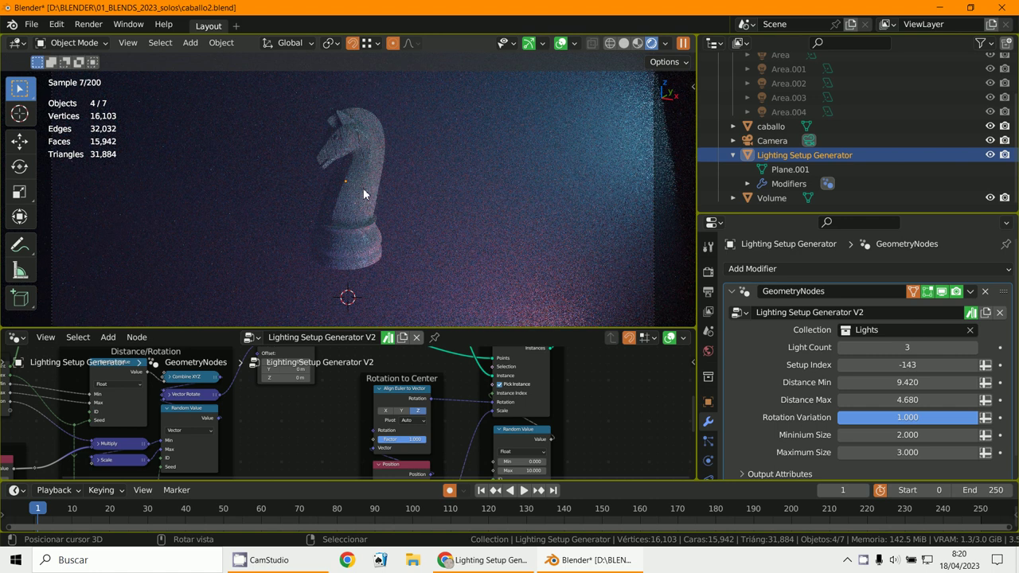
pyautogui.scroll(-3, 371, 197)
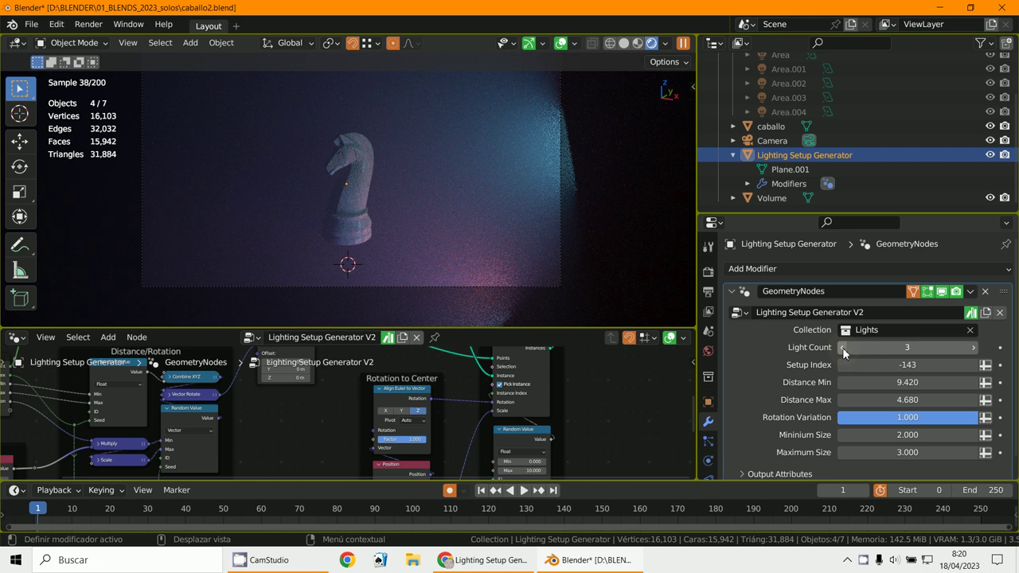
pyautogui.click(843, 347)
pyautogui.click(842, 347)
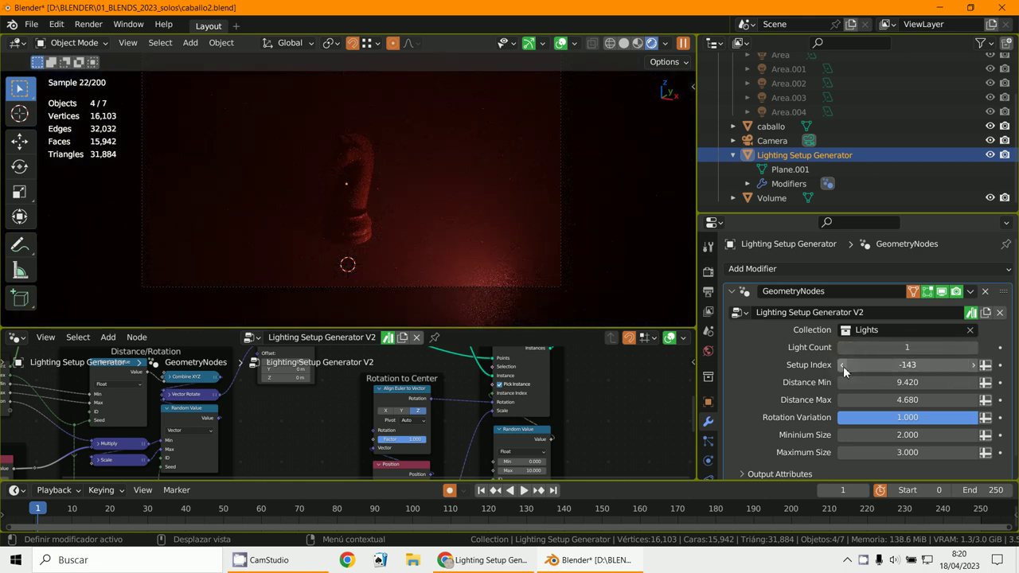
pyautogui.click(843, 365)
pyautogui.click(842, 365)
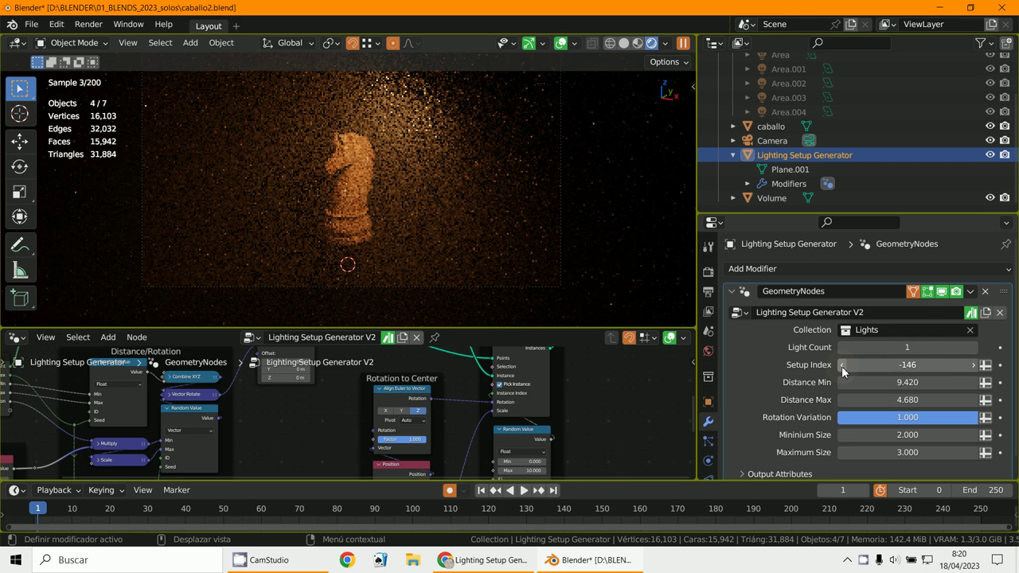
# Lower the Lighting Setup Generator's Setup Index to -149.
pyautogui.click(843, 364)
pyautogui.click(842, 365)
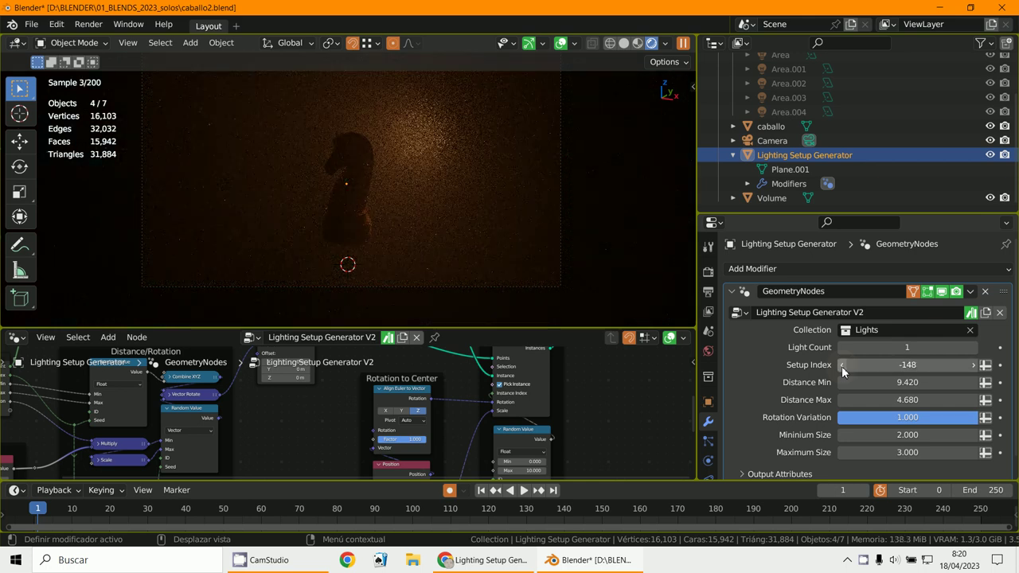
pyautogui.click(842, 364)
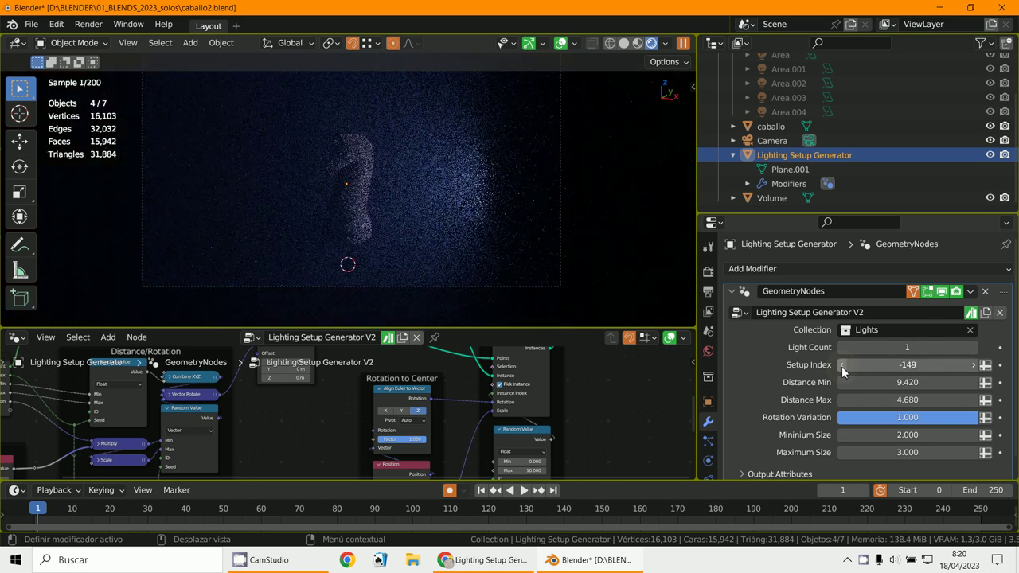
# Try higher Light Count values on the Lighting Setup Generator, then settle on 2.
pyautogui.click(973, 349)
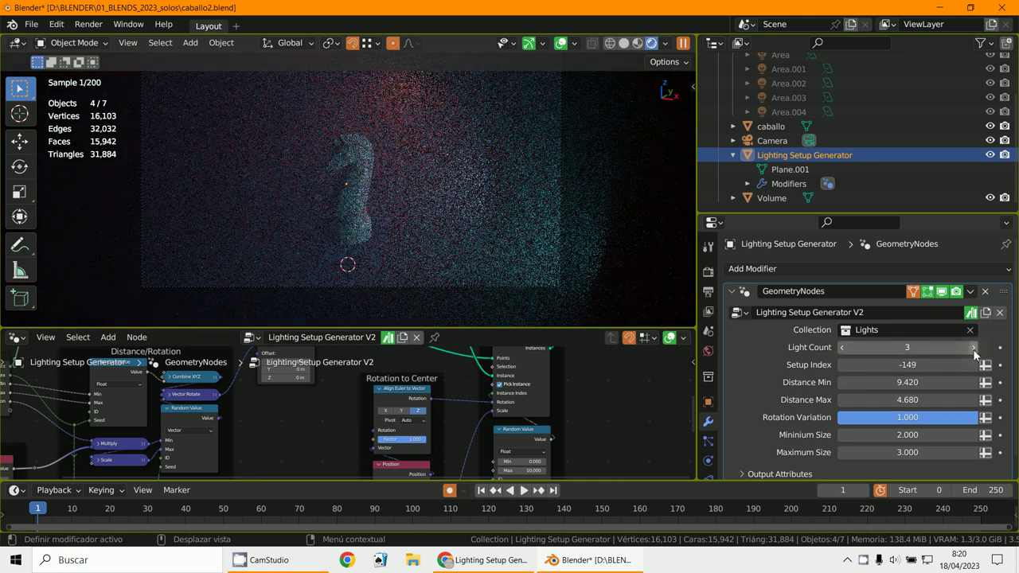
pyautogui.click(973, 348)
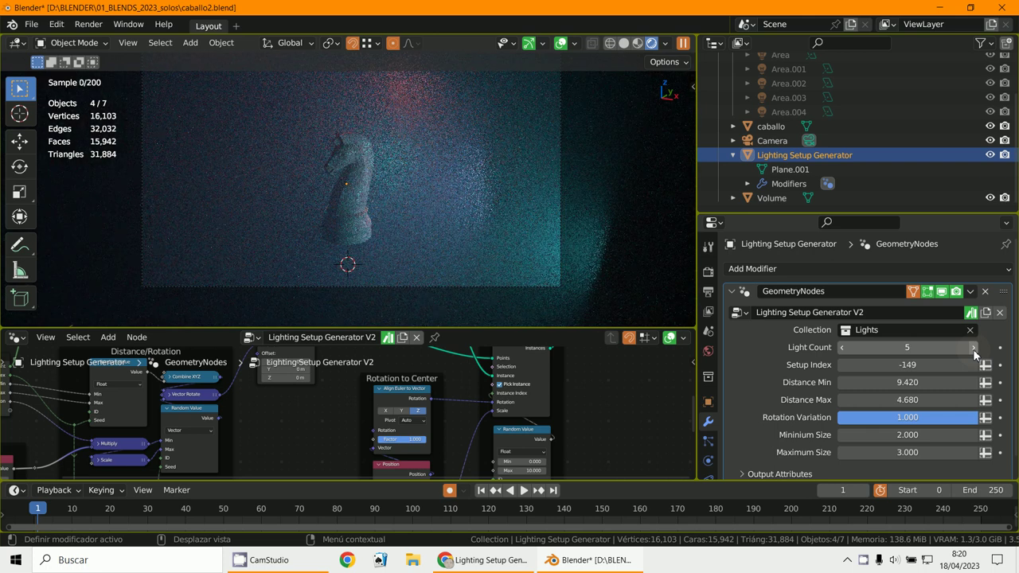
pyautogui.click(973, 348)
pyautogui.click(844, 351)
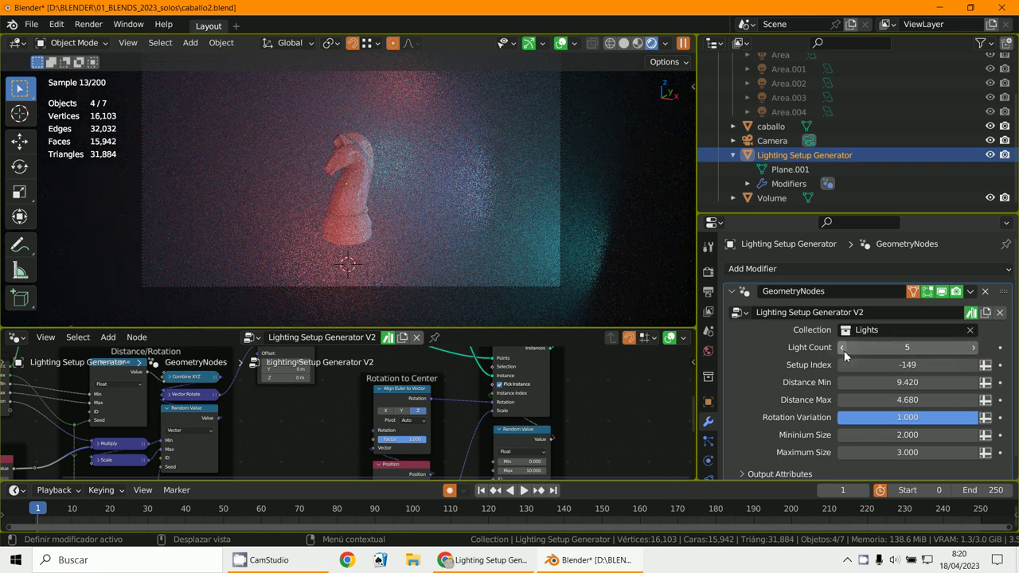
pyautogui.click(844, 350)
pyautogui.click(844, 350)
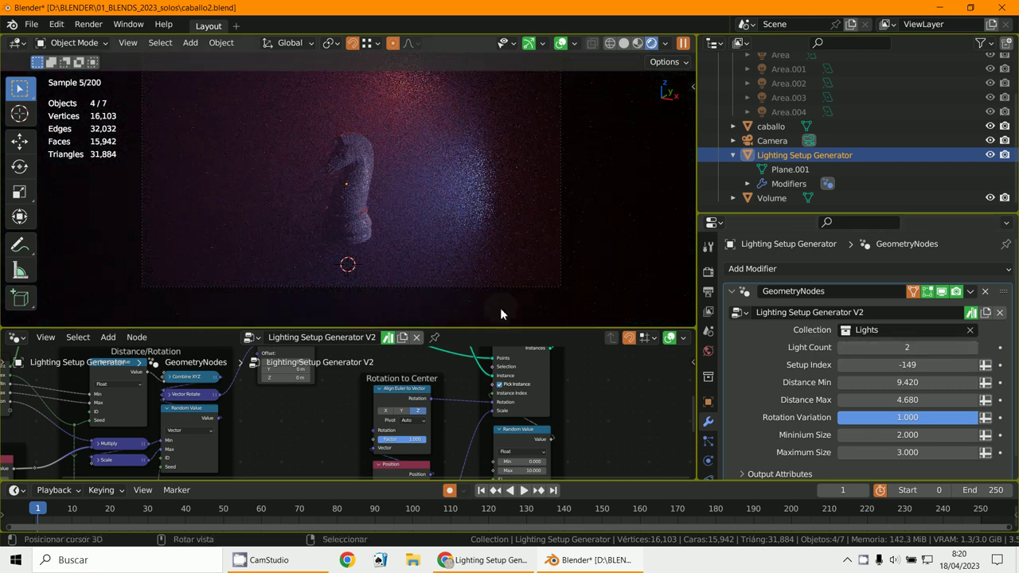
# Try several Setup Index values on the Lighting Setup Generator, entering 2 and stepping up to 5.
pyautogui.click(844, 366)
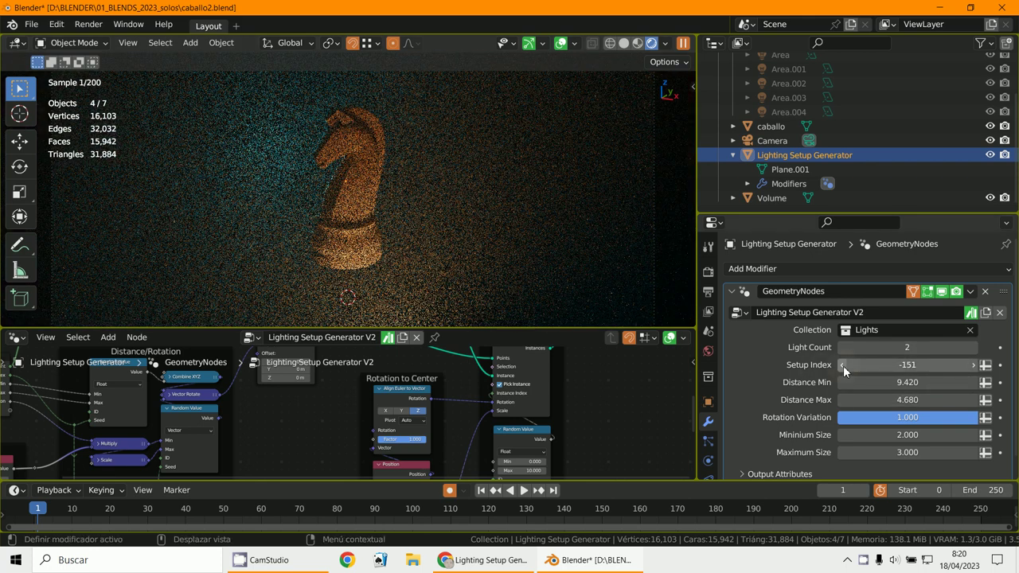
pyautogui.click(844, 366)
pyautogui.moveTo(928, 366); pyautogui.dragTo(924, 366)
pyautogui.click(920, 365)
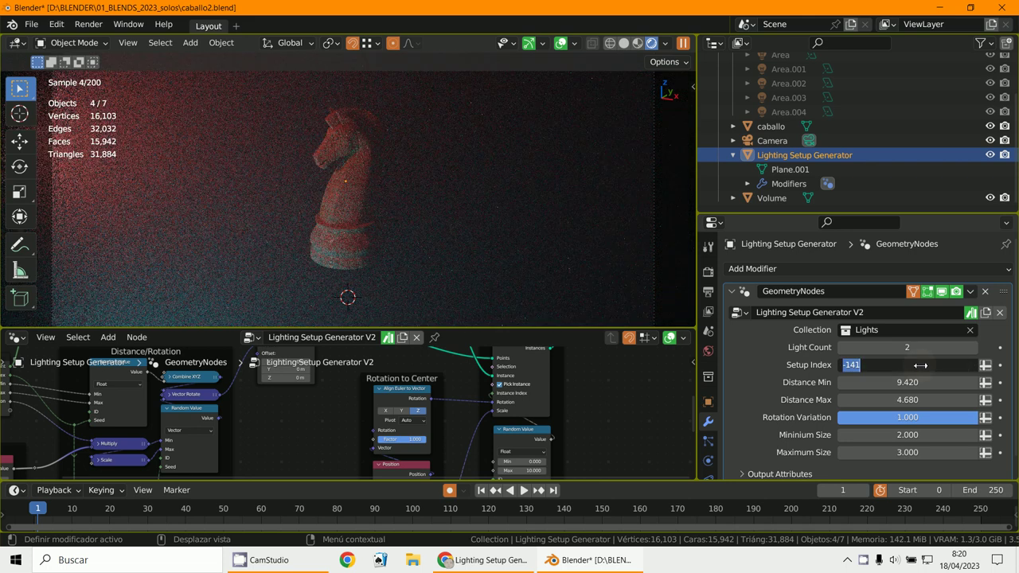
pyautogui.write('2')
pyautogui.press('Return')
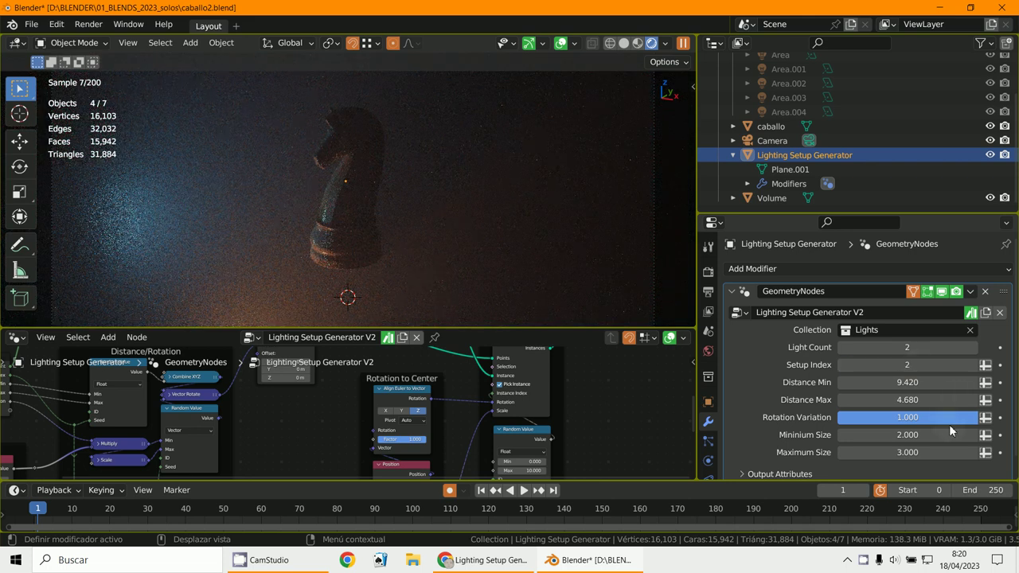
pyautogui.click(973, 365)
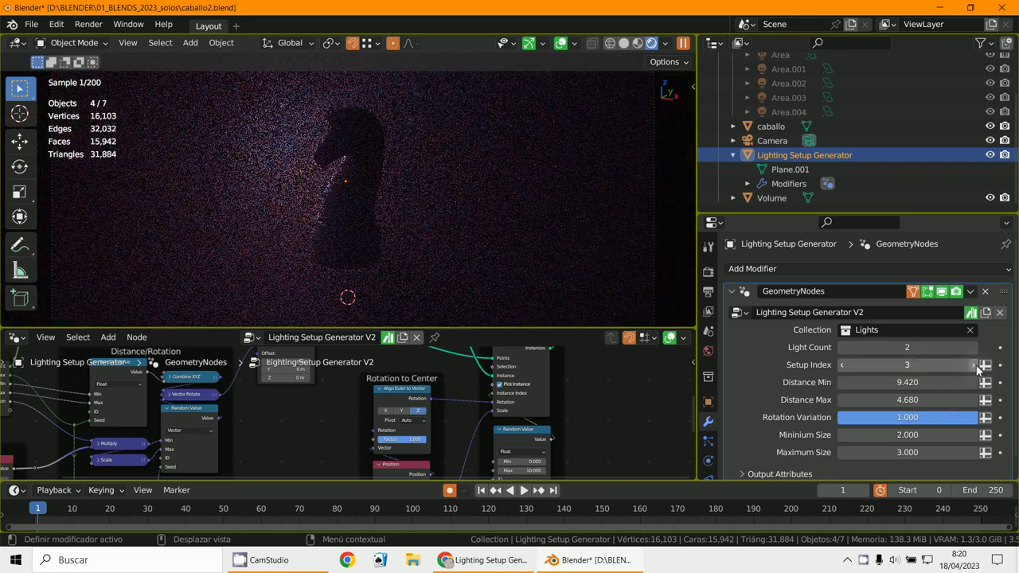
pyautogui.click(974, 366)
pyautogui.click(974, 365)
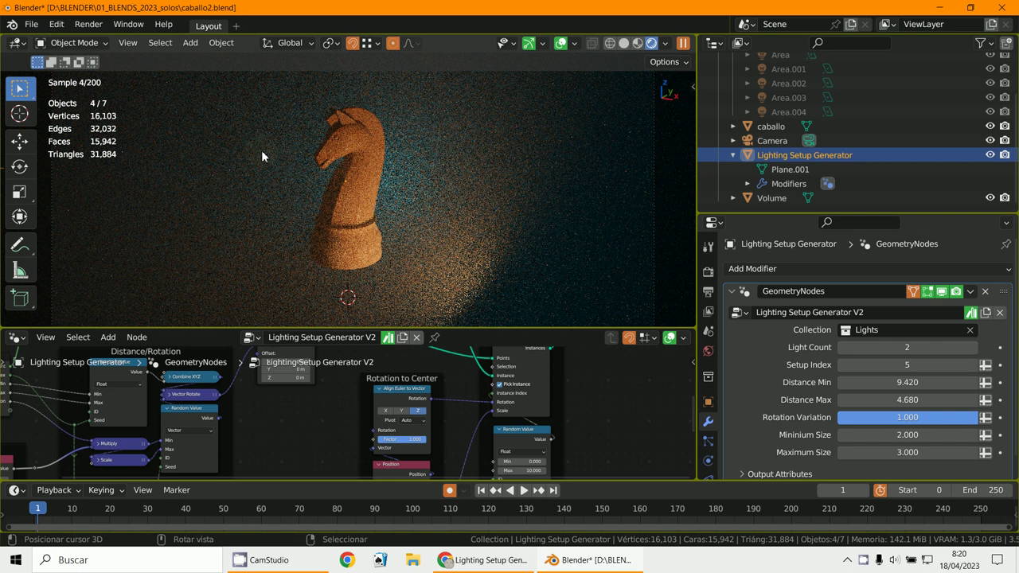
pyautogui.scroll(2, 568, 470)
pyautogui.moveTo(568, 469); pyautogui.dragTo(521, 401, button='middle')
pyautogui.scroll(2, 560, 405)
pyautogui.scroll(-8, 521, 401)
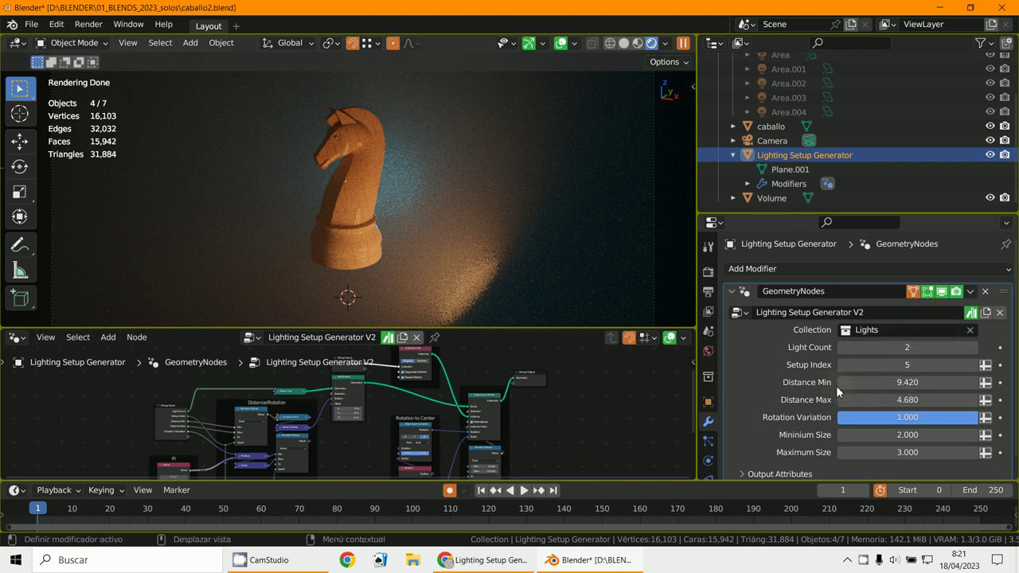
# Show the viewport in Solid shading and set the generator's Distance Min to about 40.34 and Distance Max to about 4.24.
pyautogui.moveTo(930, 385); pyautogui.dragTo(597, 250)
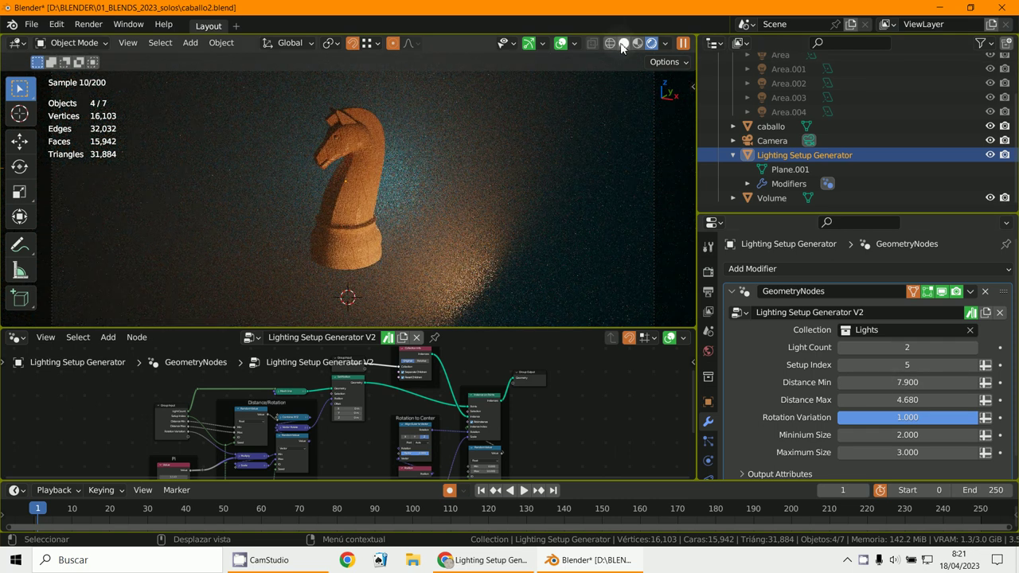
pyautogui.click(622, 44)
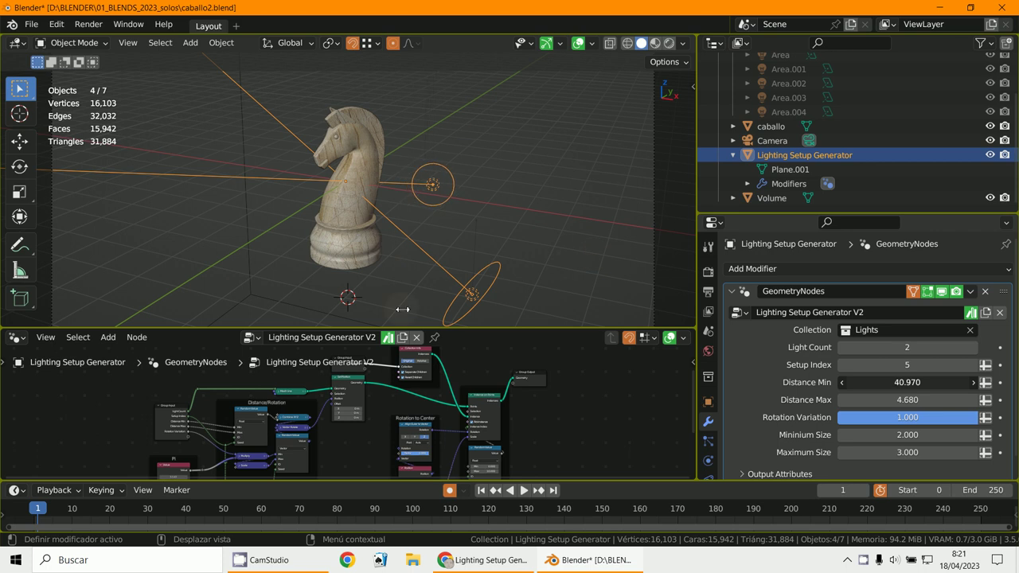
pyautogui.moveTo(607, 338); pyautogui.dragTo(597, 273)
pyautogui.press('KP_0')
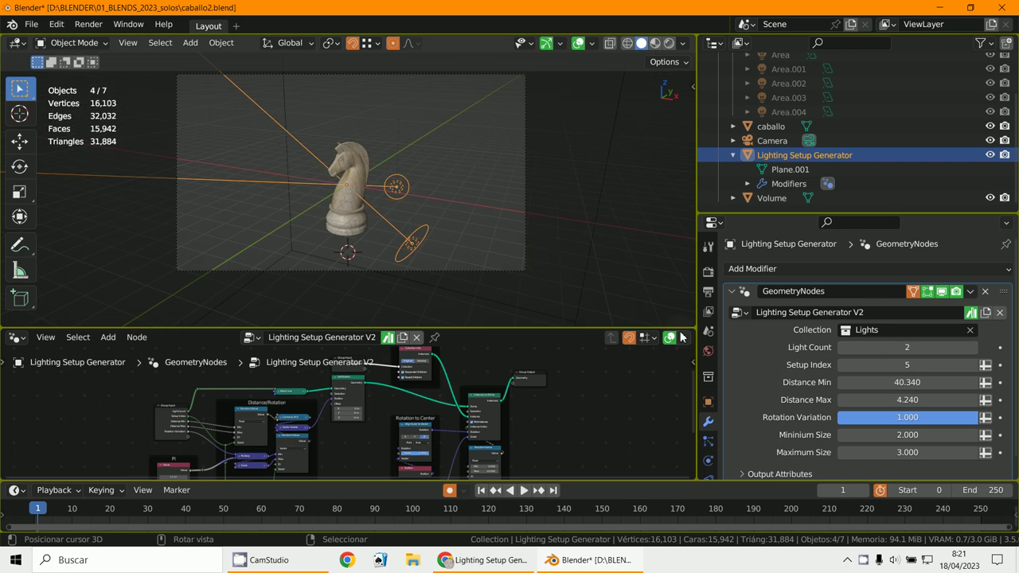
# Raise the Light Count to 5 and set Distance Min to about 26.78 and Distance Max to about 4.98.
pyautogui.click(973, 348)
pyautogui.click(973, 348)
pyautogui.click(973, 348)
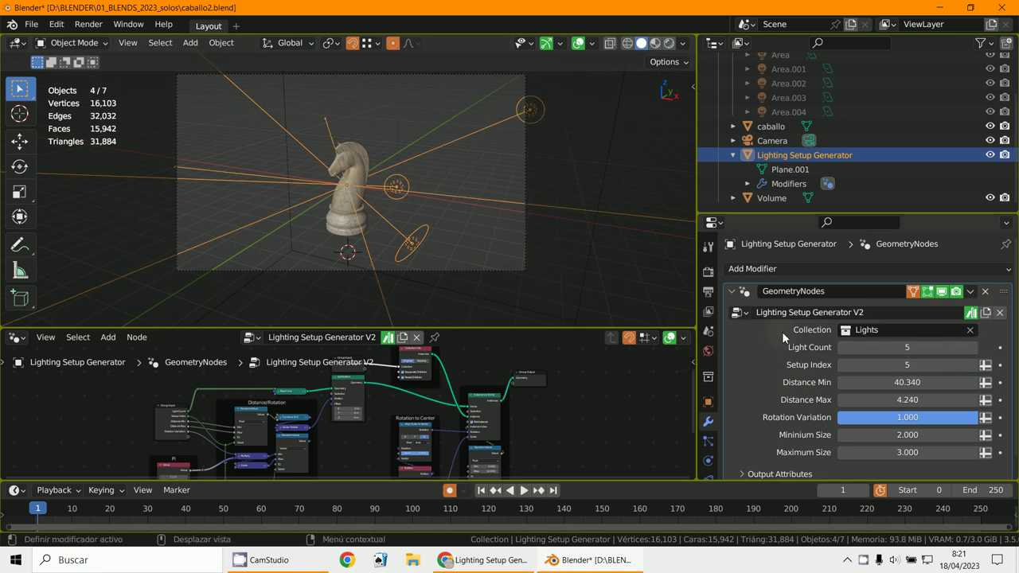
pyautogui.moveTo(929, 382); pyautogui.dragTo(468, 250)
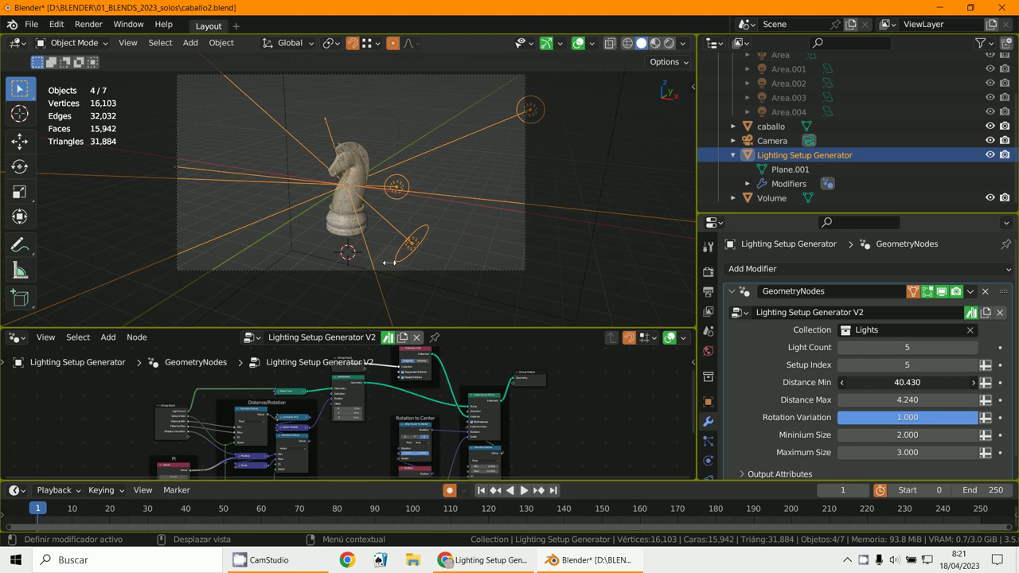
pyautogui.moveTo(389, 263); pyautogui.dragTo(469, 229)
pyautogui.moveTo(908, 400)
pyautogui.mouseDown()
pyautogui.moveTo(434, 267)
pyautogui.moveTo(386, 268)
pyautogui.moveTo(594, 260)
pyautogui.moveTo(478, 263)
pyautogui.moveTo(908, 399)
pyautogui.mouseUp()
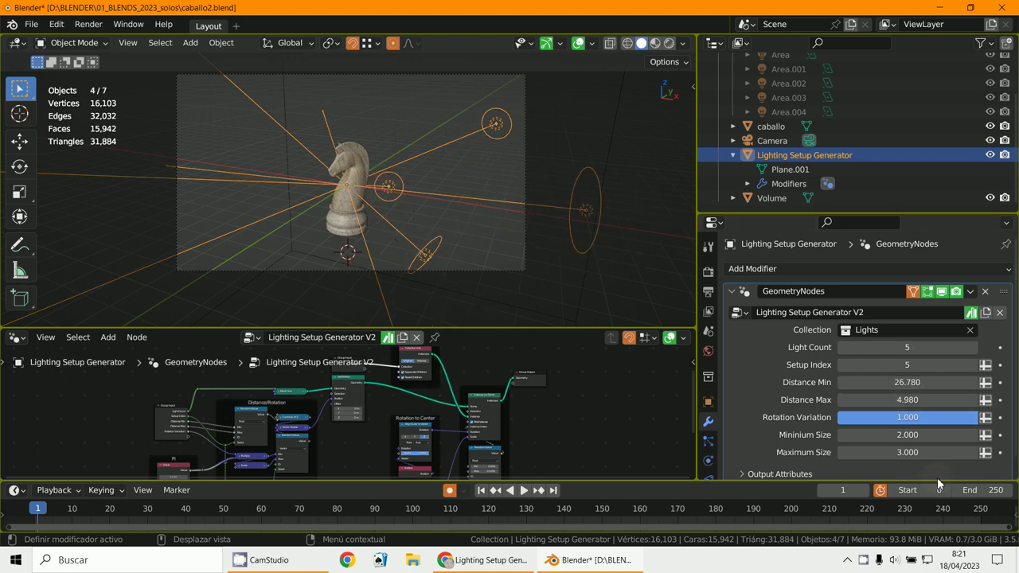
# Show the viewport in Material Preview with all objects deselected and lower the Rotation Variation to about 0.251.
pyautogui.click(889, 415)
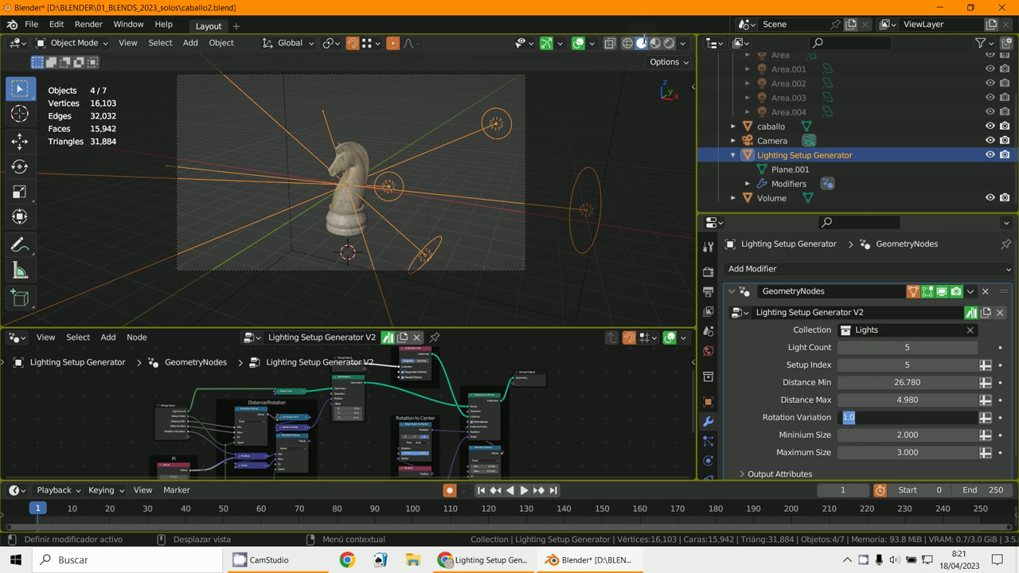
pyautogui.click(654, 44)
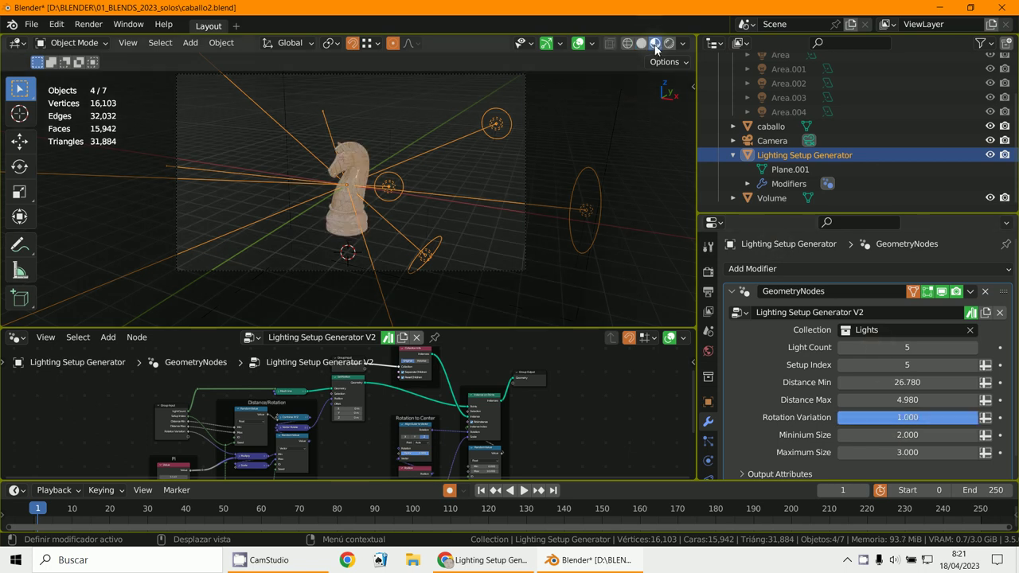
pyautogui.scroll(2, 546, 217)
pyautogui.click(546, 217)
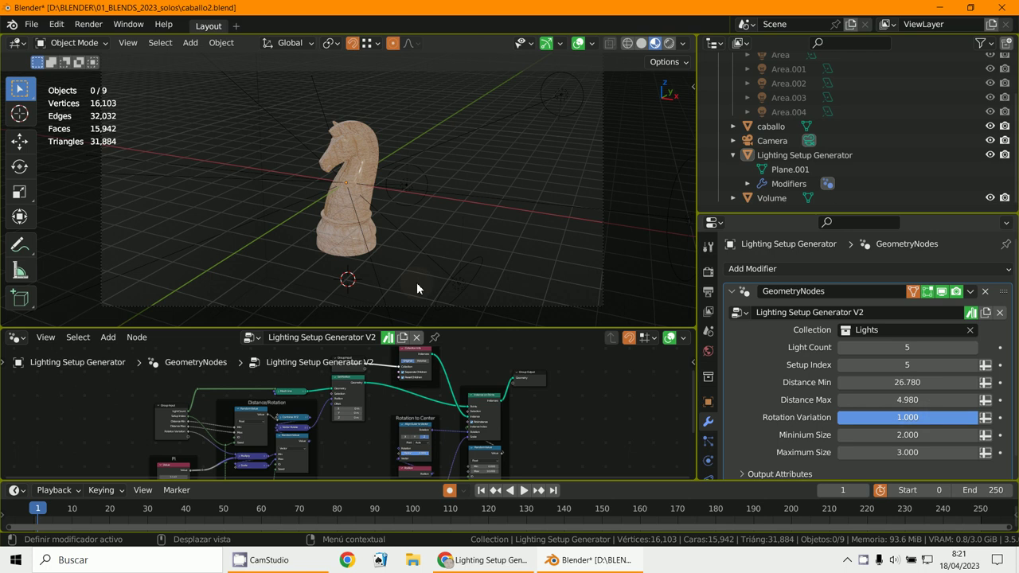
pyautogui.moveTo(416, 282); pyautogui.dragTo(863, 400)
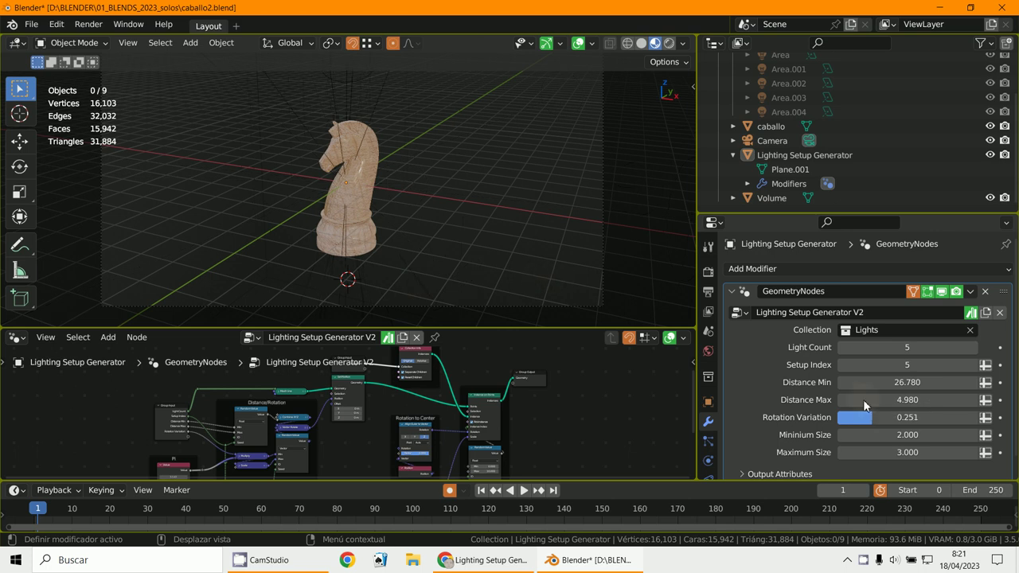
# Show the scene in Rendered shading and raise the Rotation Variation to about 0.566.
pyautogui.click(669, 43)
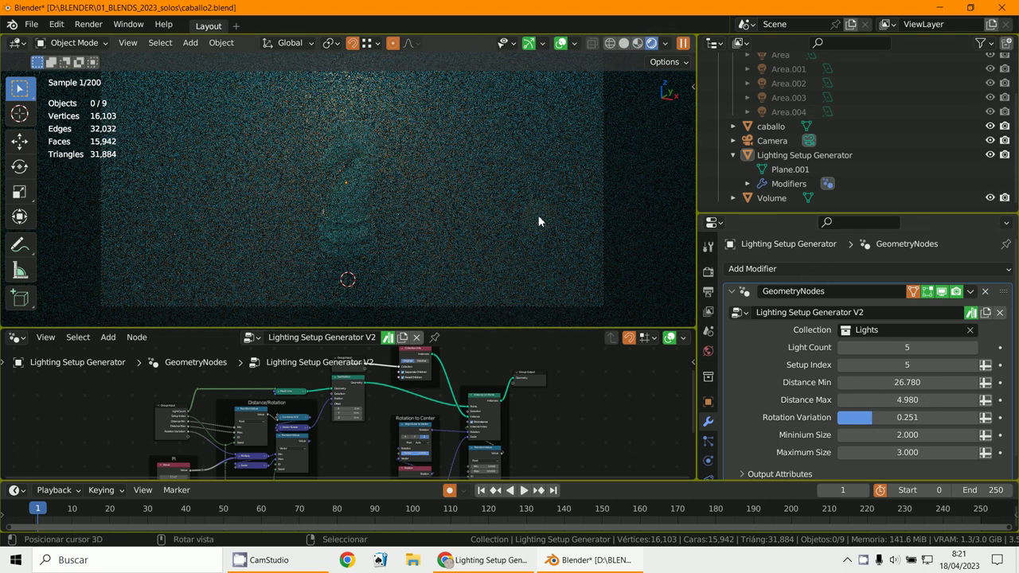
pyautogui.moveTo(858, 417); pyautogui.dragTo(896, 417)
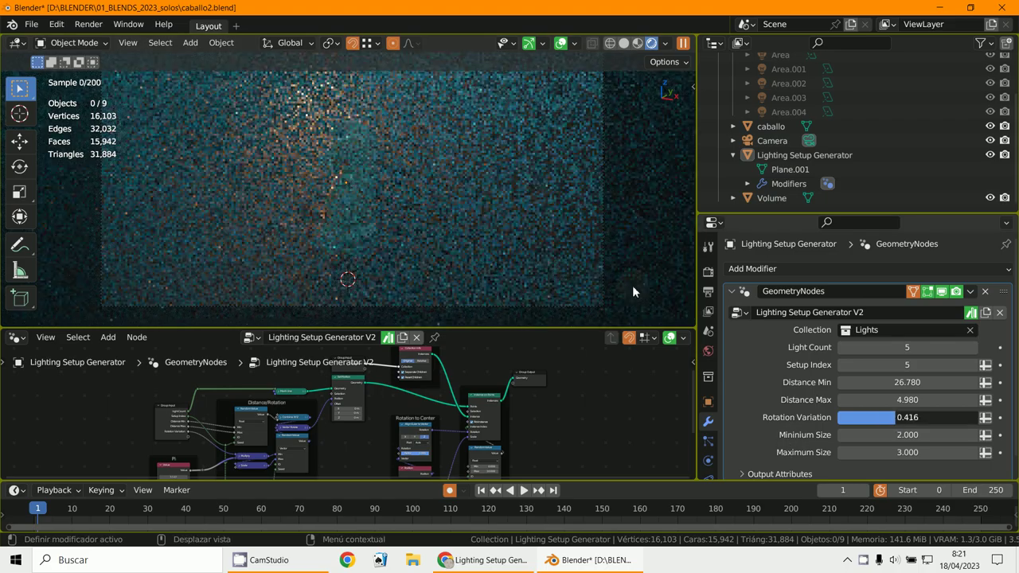
pyautogui.moveTo(633, 291); pyautogui.dragTo(628, 270)
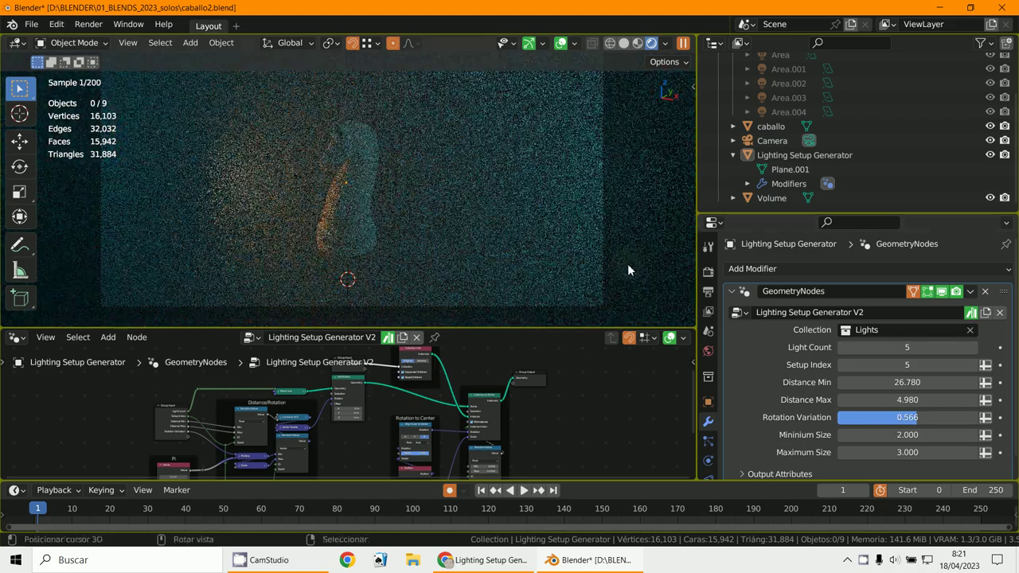
# Set the generator's Minimum Size to about 1.89 and Maximum Size to about 3.19.
pyautogui.scroll(2, 562, 223)
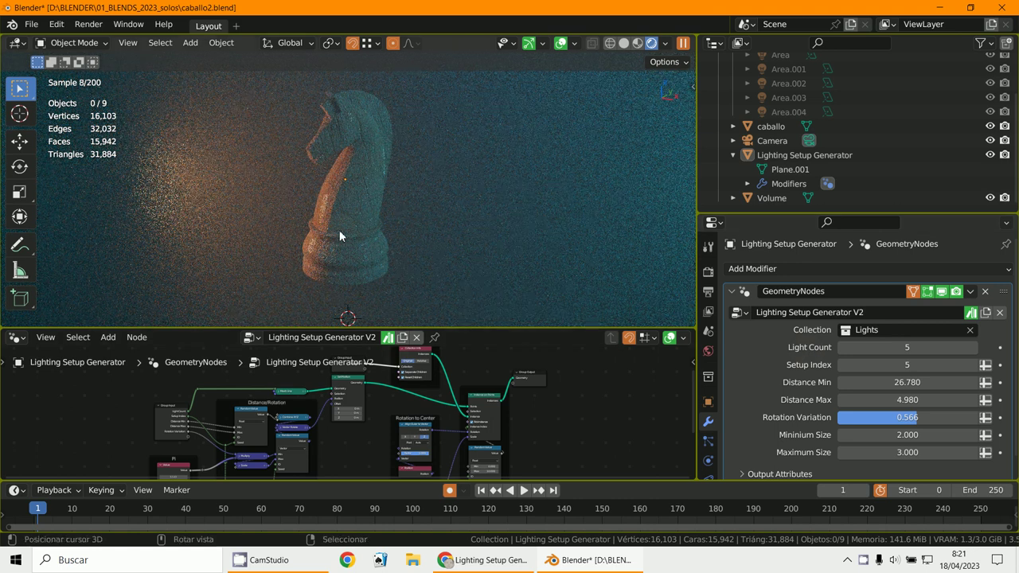
pyautogui.scroll(2, 340, 231)
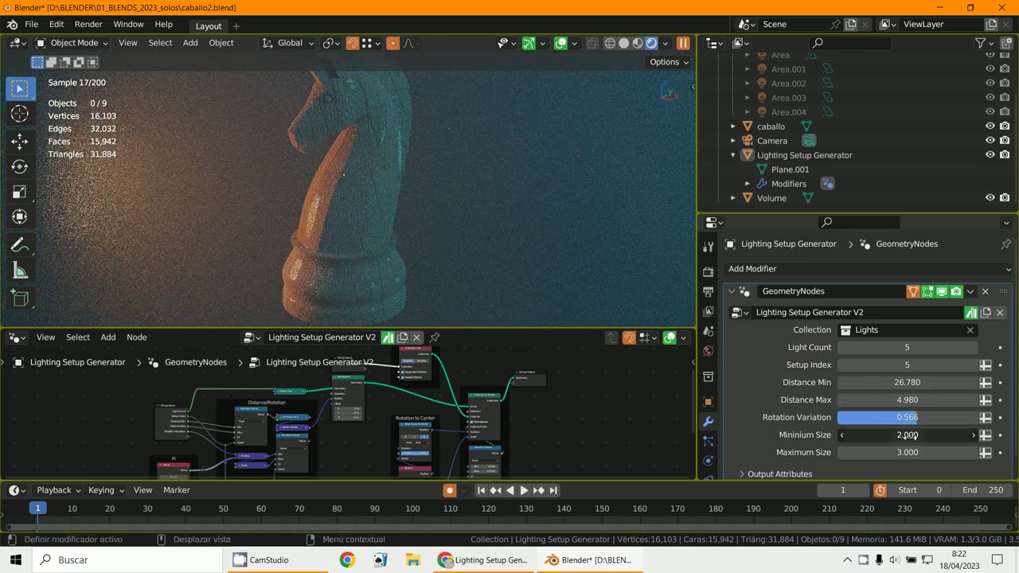
pyautogui.moveTo(907, 435); pyautogui.dragTo(403, 307)
pyautogui.moveTo(908, 453); pyautogui.dragTo(406, 318)
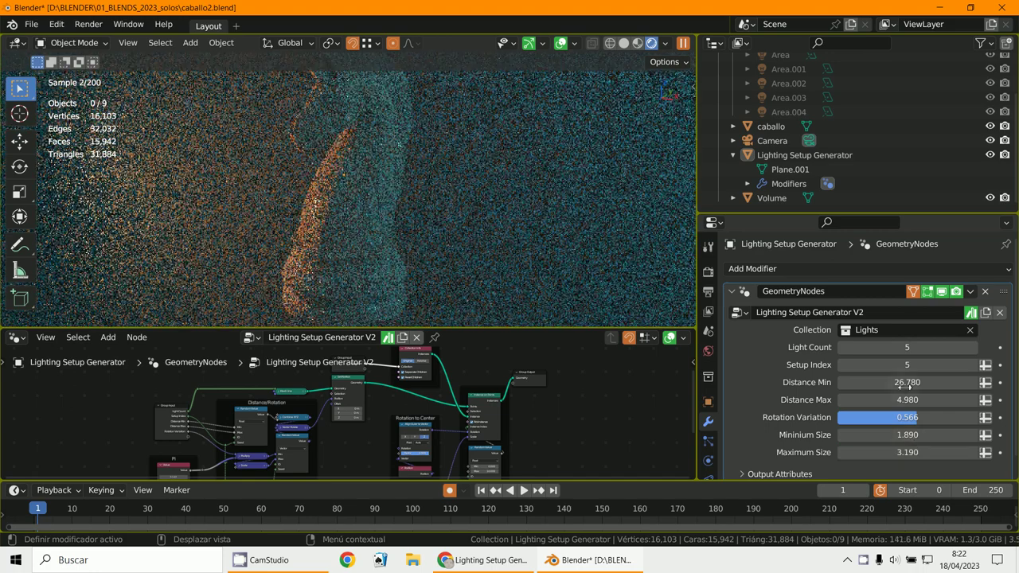
# Raise the Lighting Setup Generator's Setup Index to 21.
pyautogui.moveTo(398, 233); pyautogui.dragTo(959, 373)
pyautogui.click(974, 365)
pyautogui.click(974, 366)
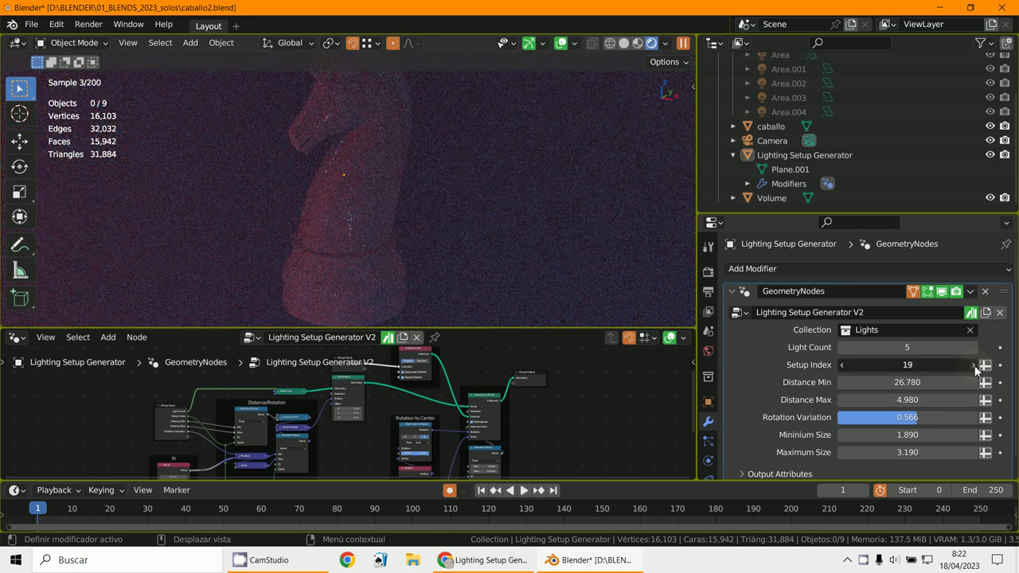
pyautogui.click(975, 365)
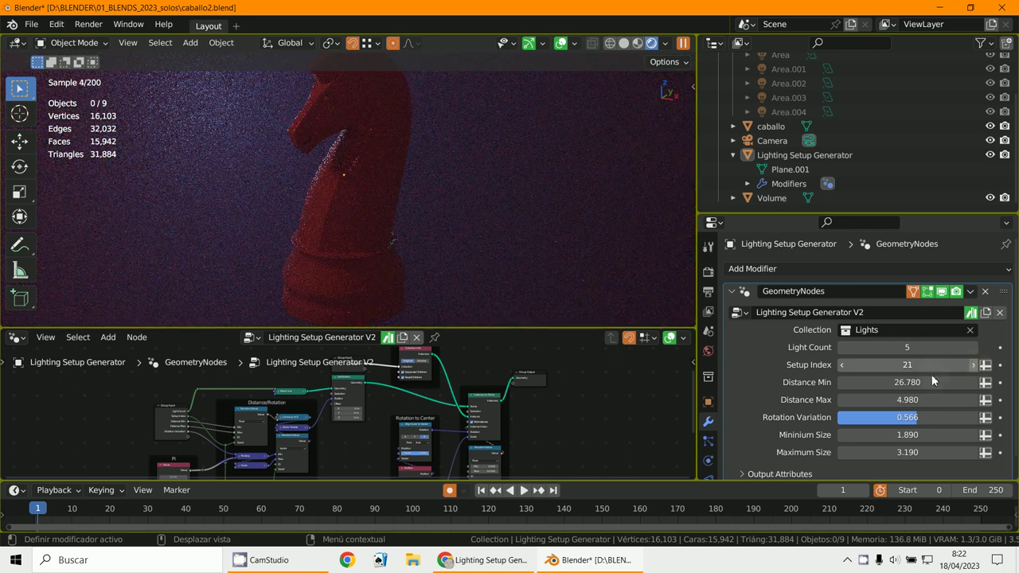
# Set the generator's Distance Min to about 10.2 and Distance Max to about 7.69.
pyautogui.moveTo(900, 382); pyautogui.dragTo(612, 249)
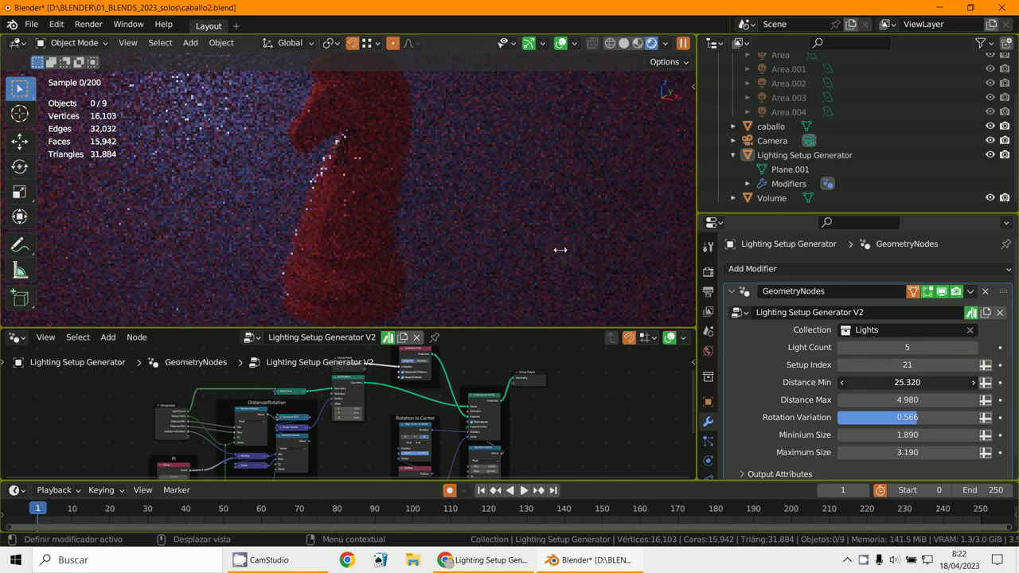
pyautogui.moveTo(491, 243); pyautogui.dragTo(399, 265)
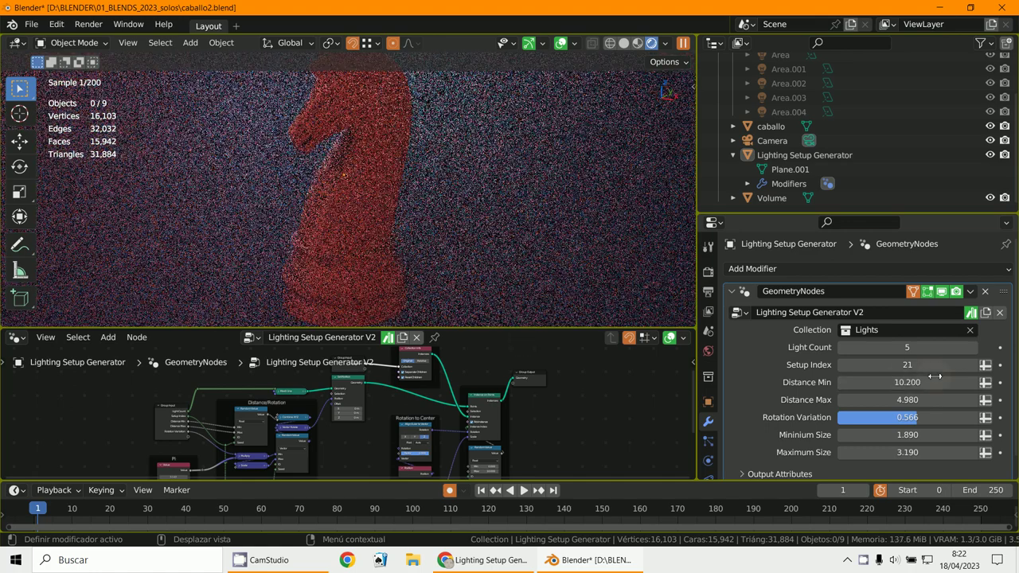
pyautogui.moveTo(418, 263); pyautogui.dragTo(542, 272)
# Show the whole camera frame around the knight and raise the Setup Index to 23.
pyautogui.scroll(-4, 519, 242)
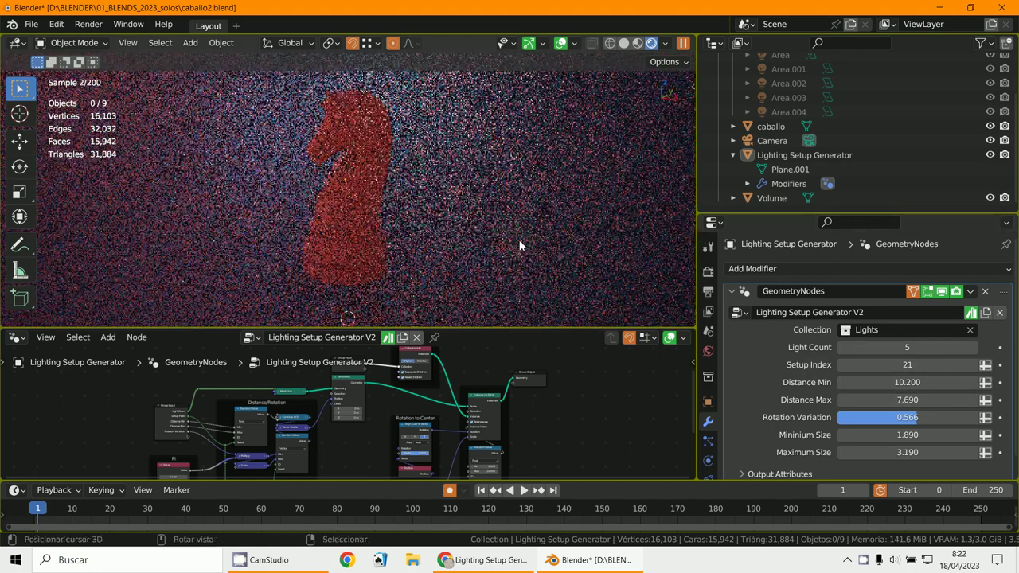
pyautogui.scroll(4, 519, 246)
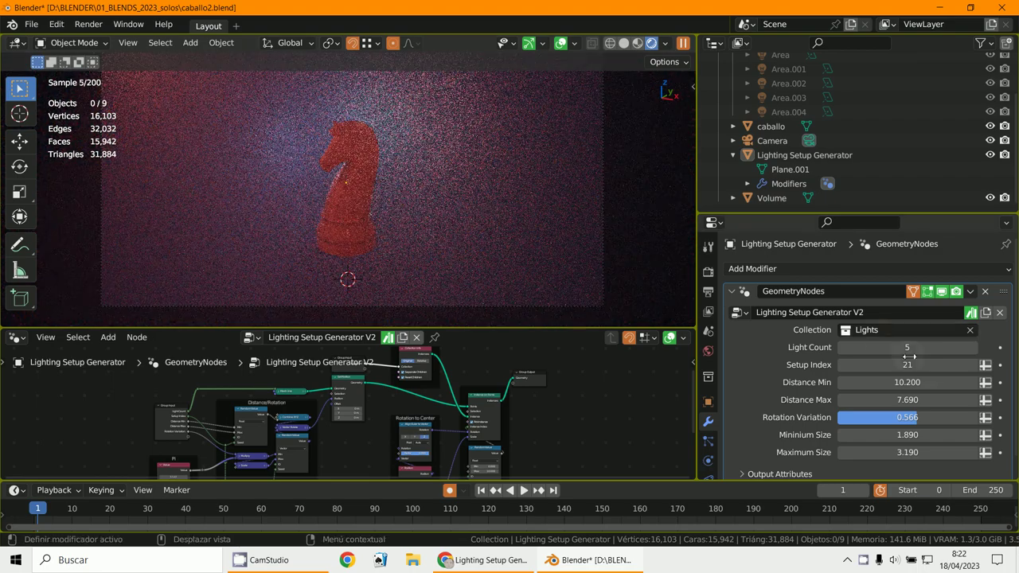
pyautogui.click(974, 365)
pyautogui.click(975, 366)
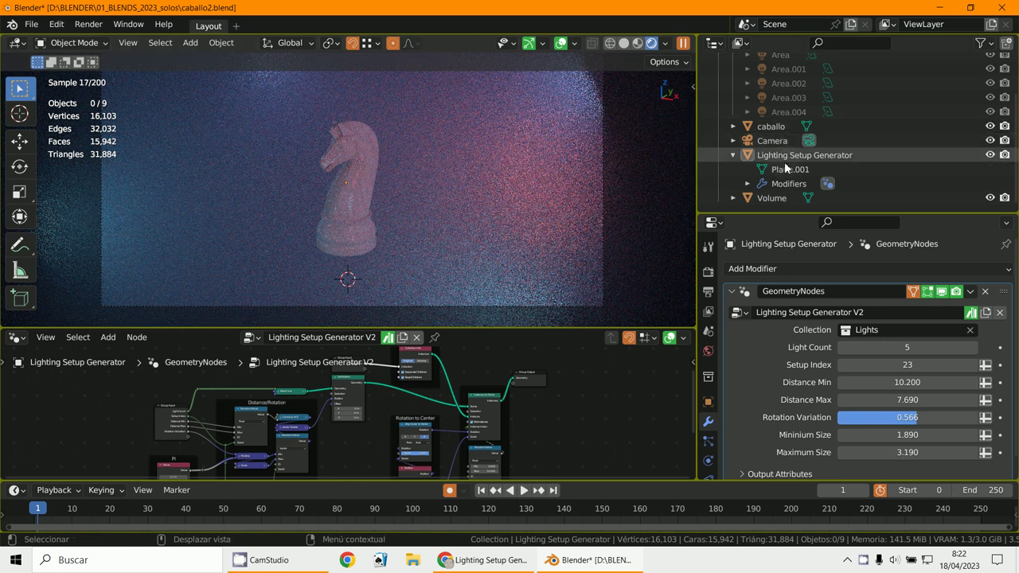
# Show the Volume object's material in the Shader Editor and set its Principled Volume Density to 0.010.
pyautogui.click(779, 198)
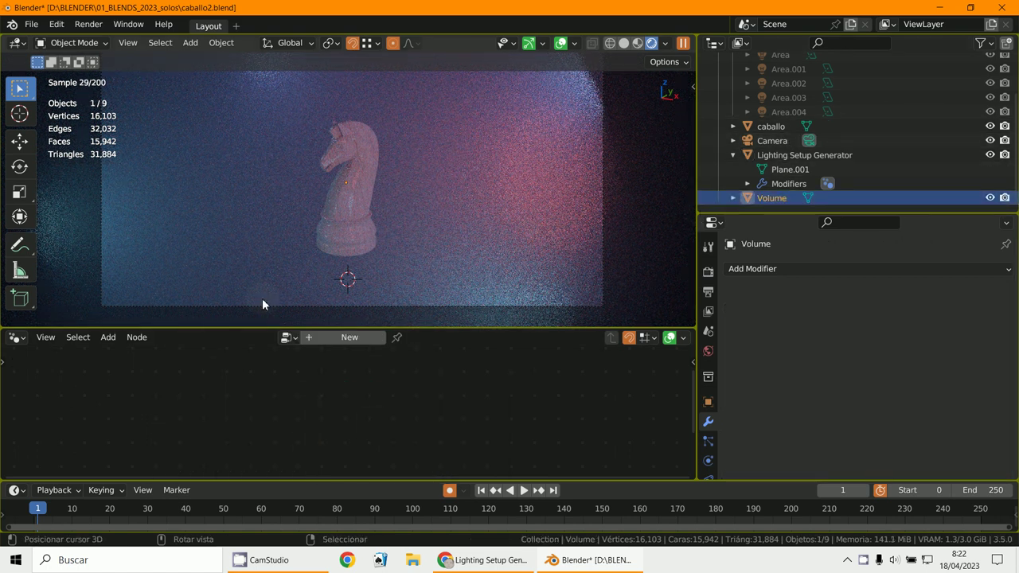
pyautogui.click(575, 288)
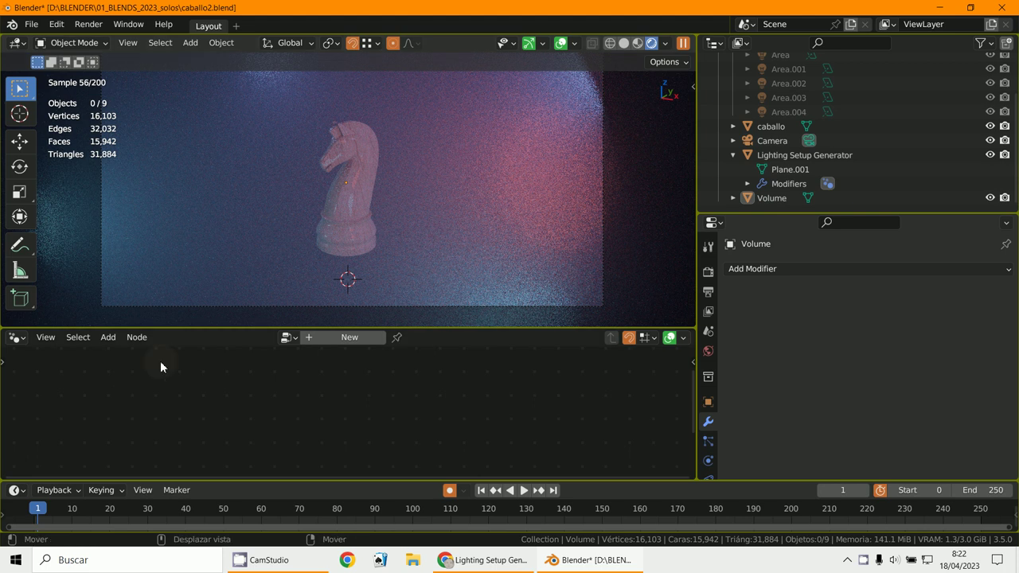
pyautogui.click(19, 339)
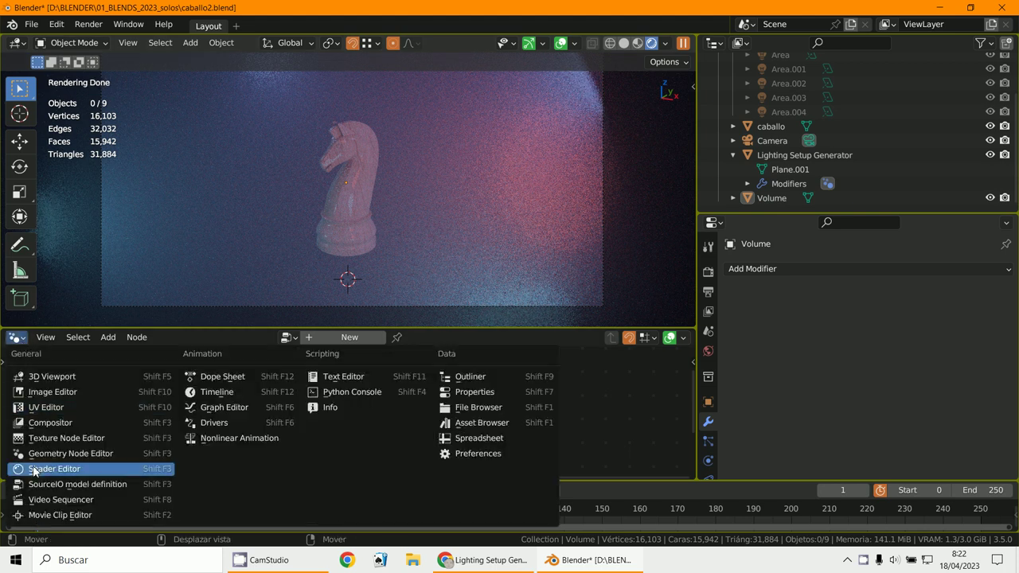
pyautogui.click(32, 469)
pyautogui.scroll(3, 527, 447)
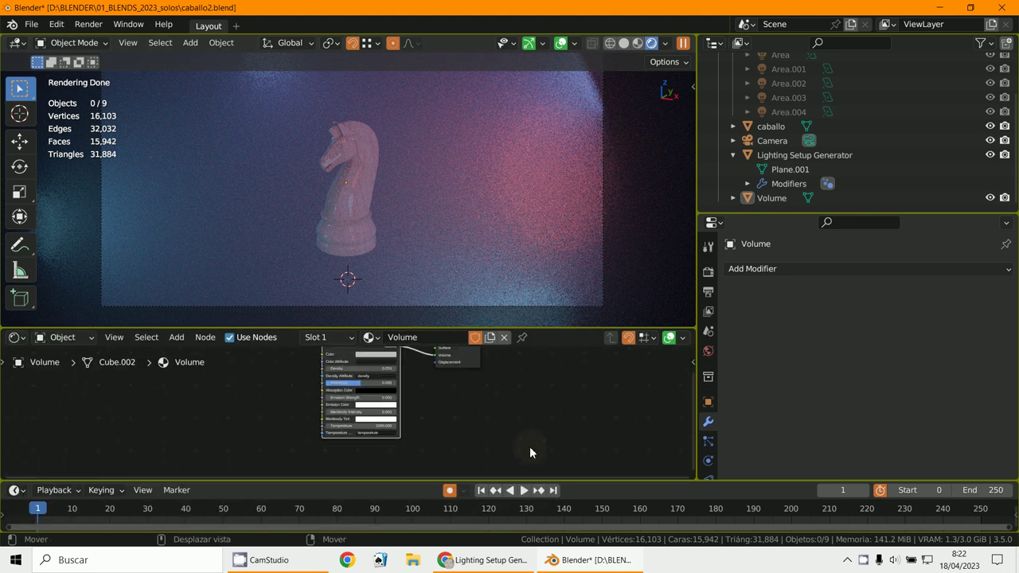
pyautogui.scroll(3, 529, 453)
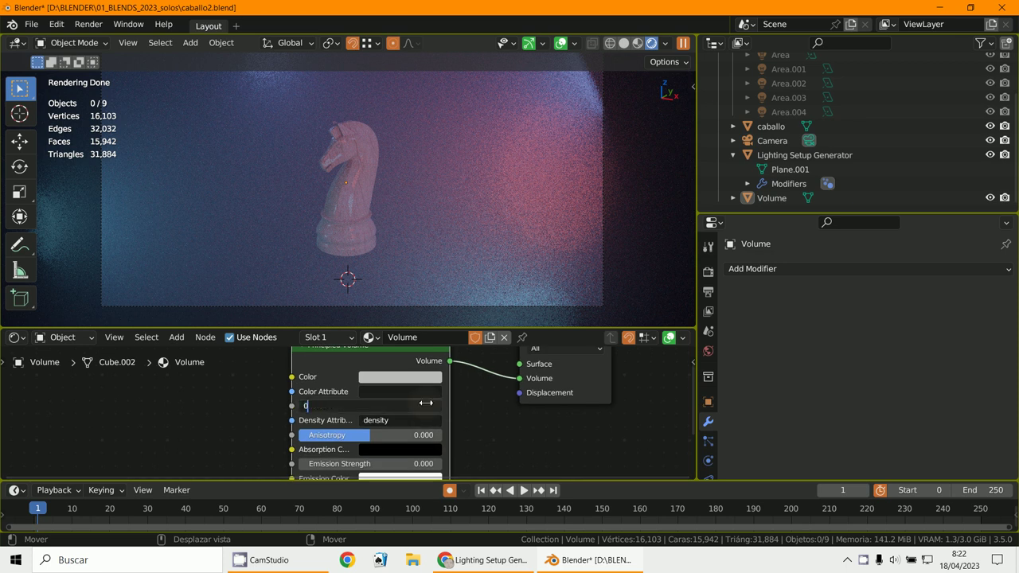
pyautogui.press('Return')
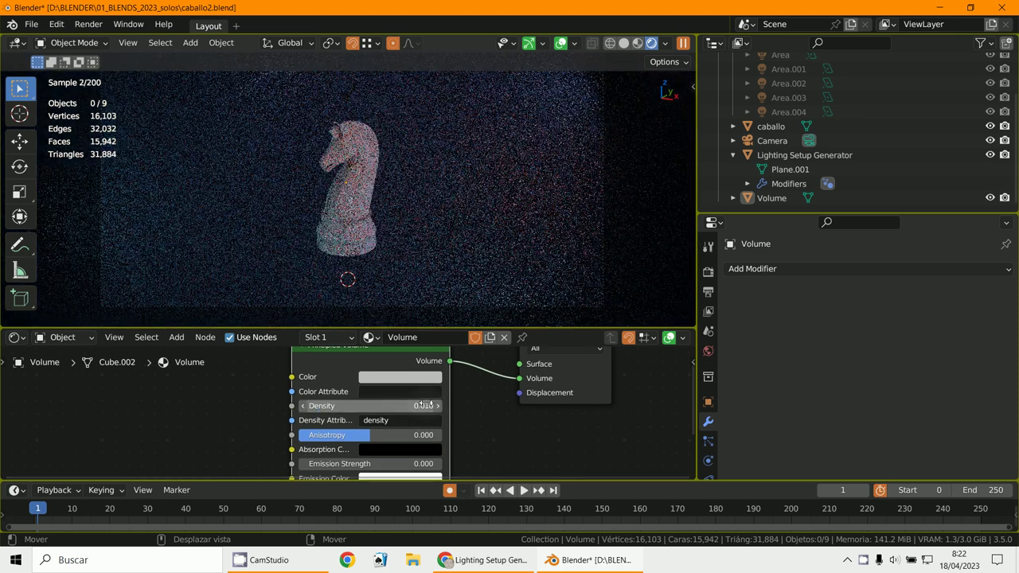
# Select the Lighting Setup Generator and raise its Setup Index to 25.
pyautogui.scroll(5, 489, 179)
pyautogui.scroll(-2, 489, 180)
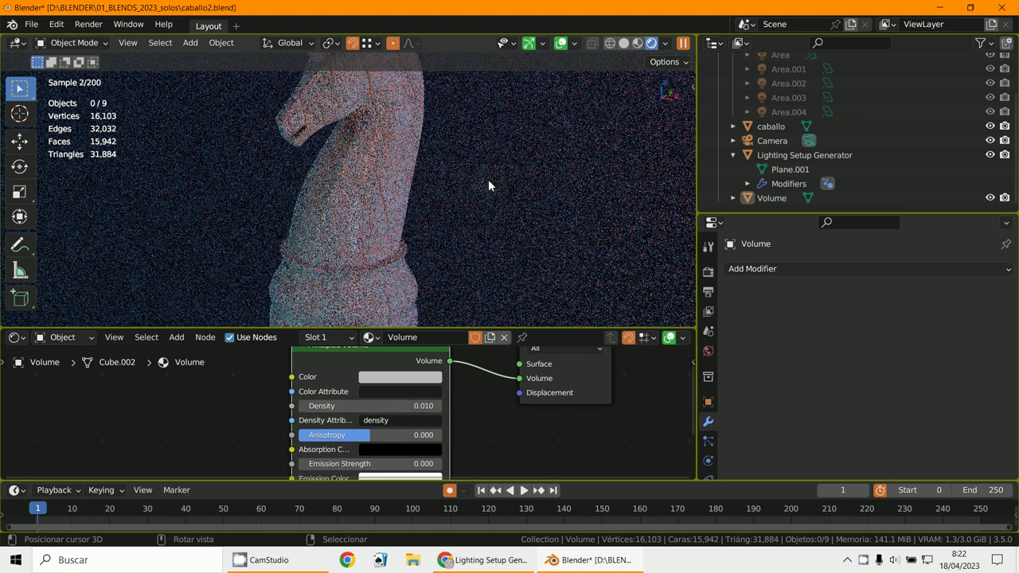
pyautogui.scroll(-3, 449, 175)
pyautogui.click(396, 177)
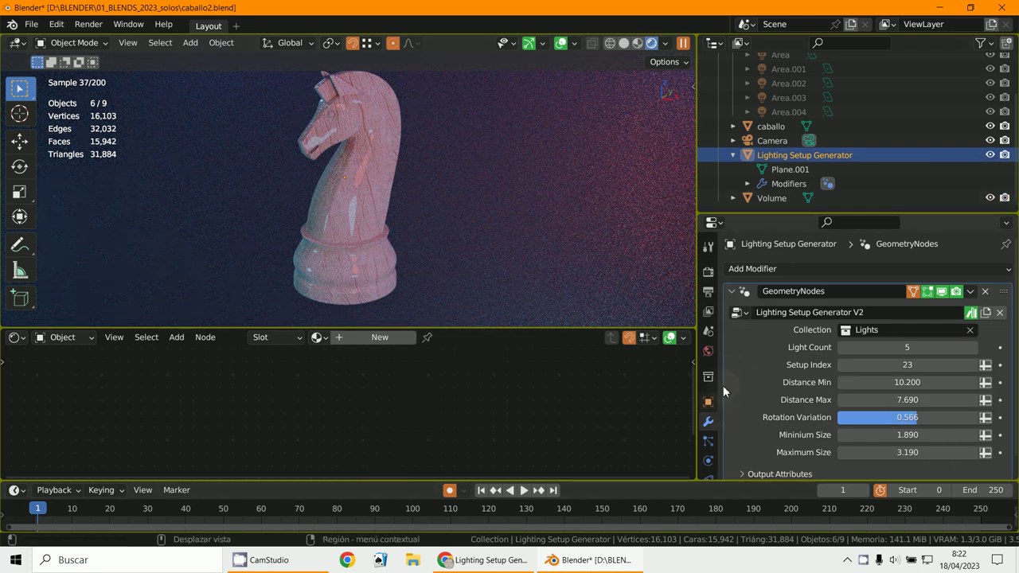
pyautogui.click(972, 365)
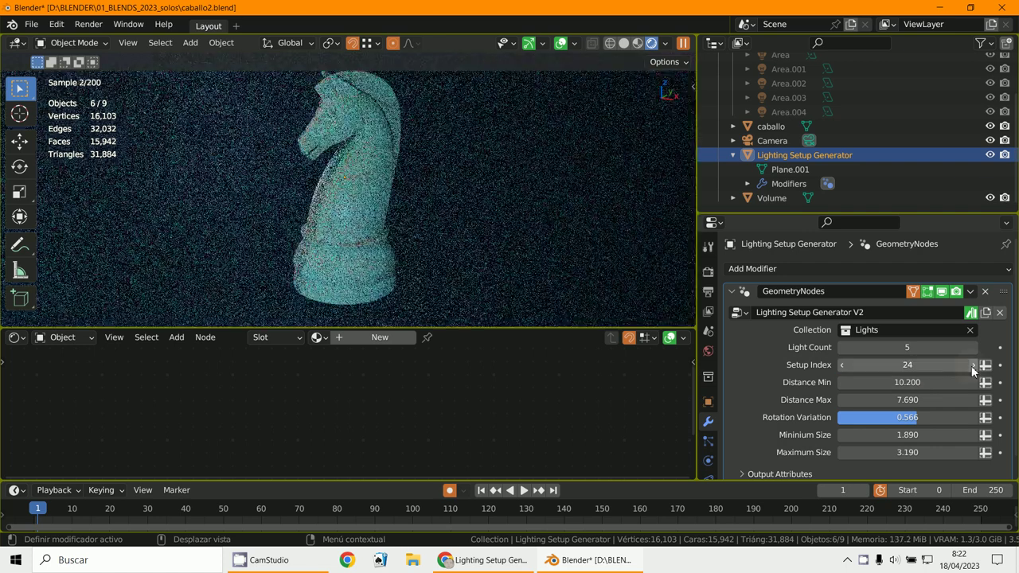
pyautogui.click(972, 366)
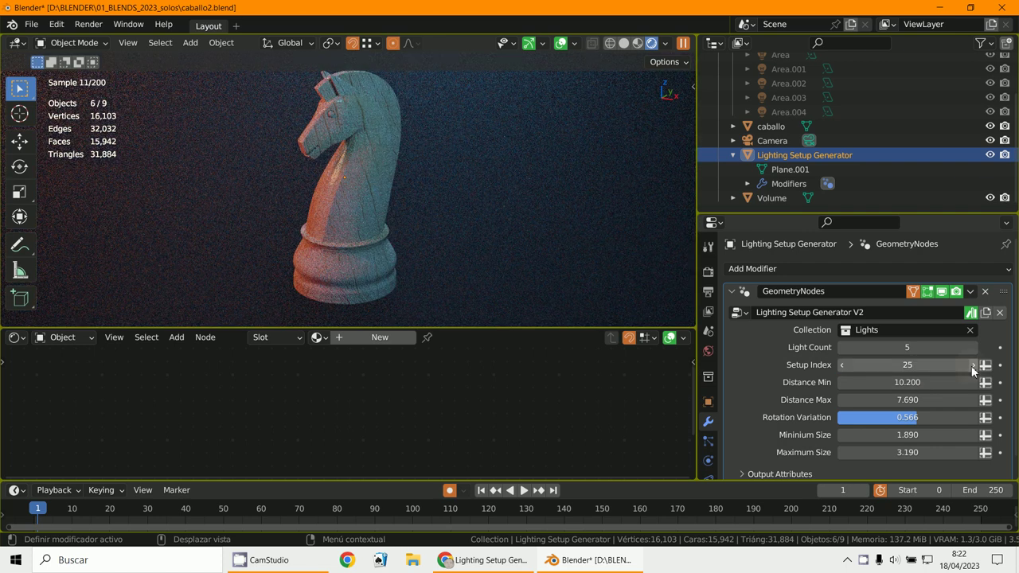
# Frame the knight's head up close and raise the generator's Setup Index to 27.
pyautogui.scroll(2, 458, 253)
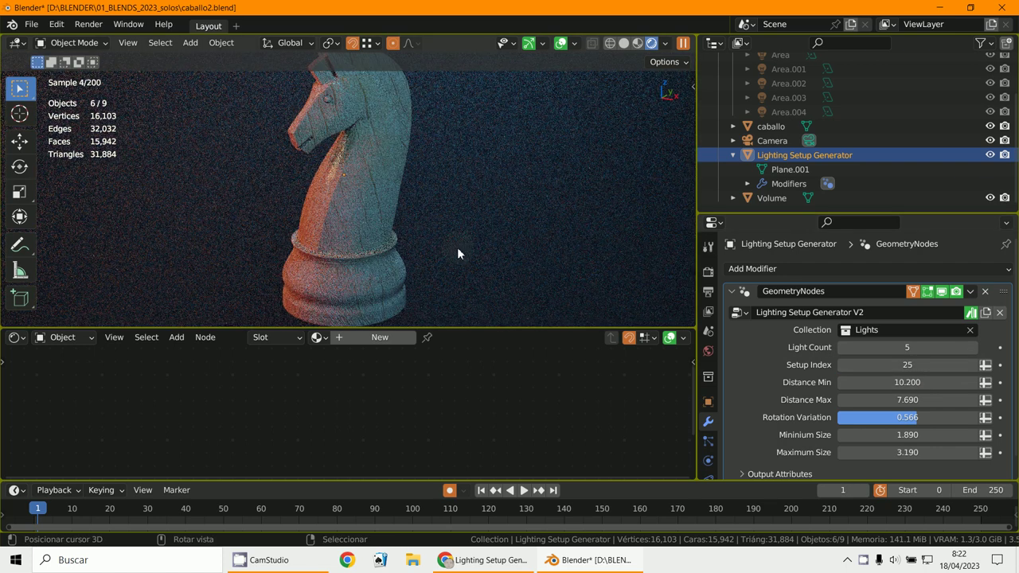
pyautogui.scroll(1, 458, 253)
pyautogui.keyDown('shift'); pyautogui.moveTo(447, 209); pyautogui.dragTo(469, 280, button='middle'); pyautogui.keyUp('shift')
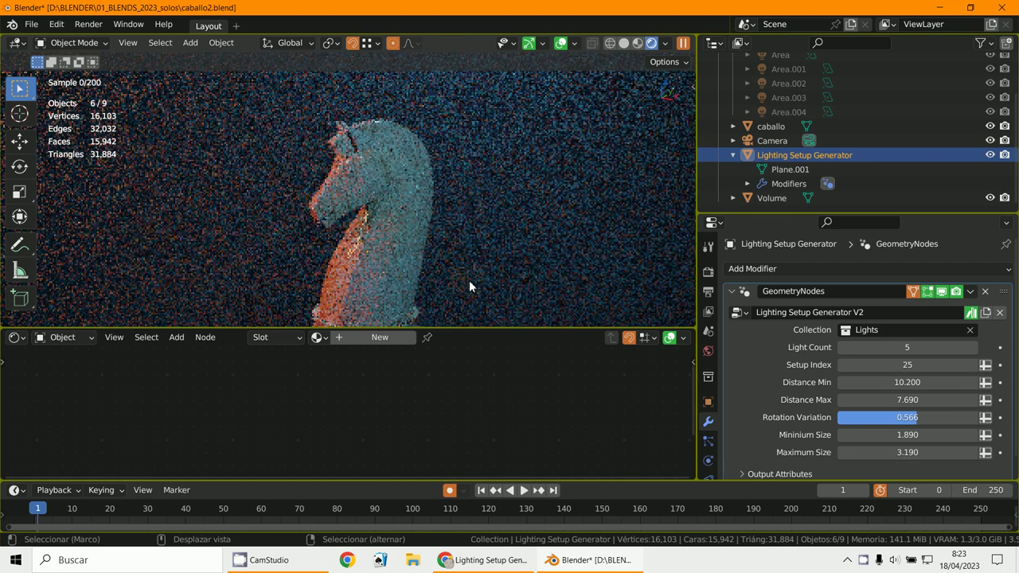
pyautogui.scroll(5, 469, 280)
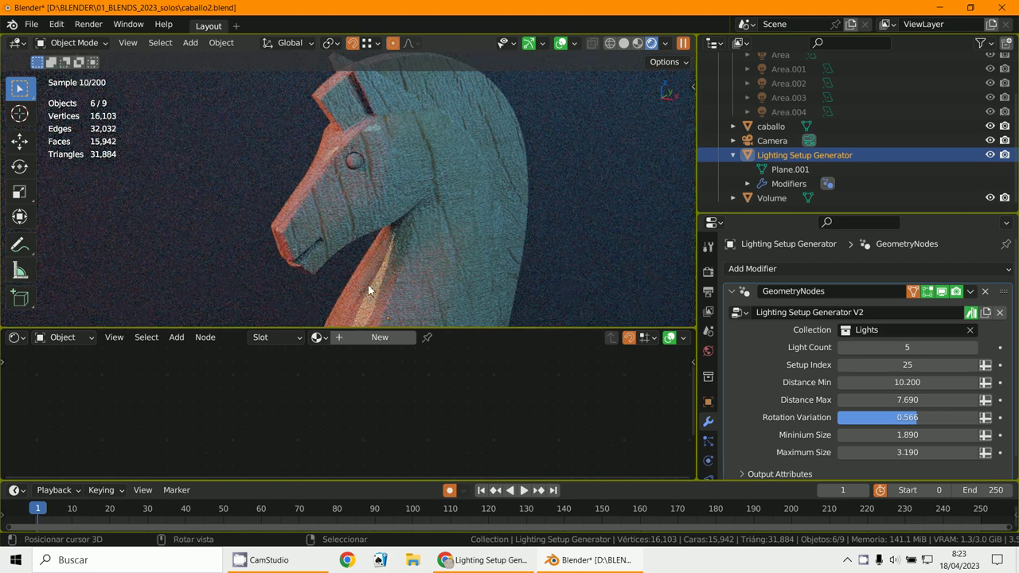
pyautogui.click(975, 366)
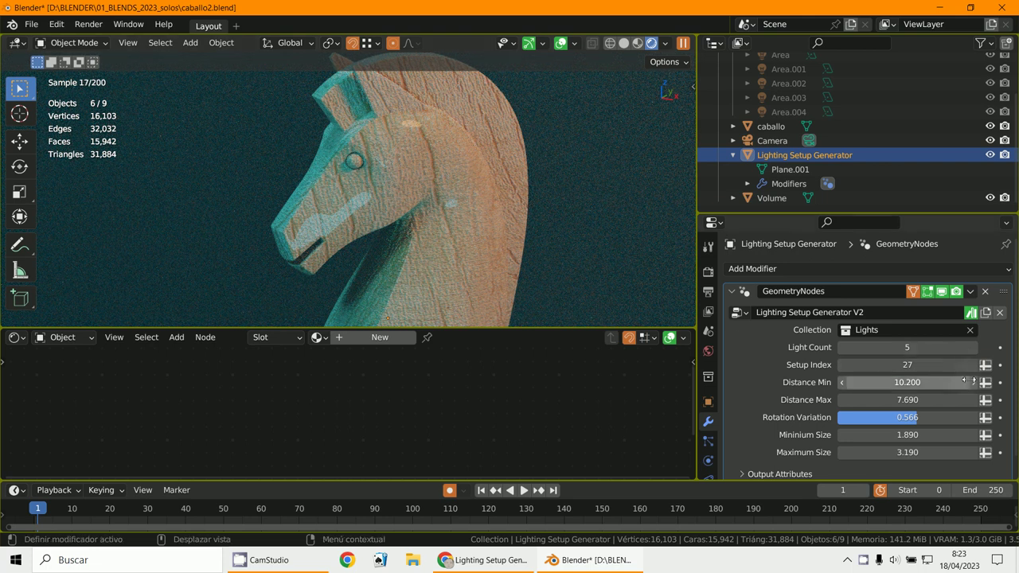
# In the knight's material, set Roughness to about 0.363 on the textured Principled BSDF and about 0.418 on the orange one.
pyautogui.click(458, 205)
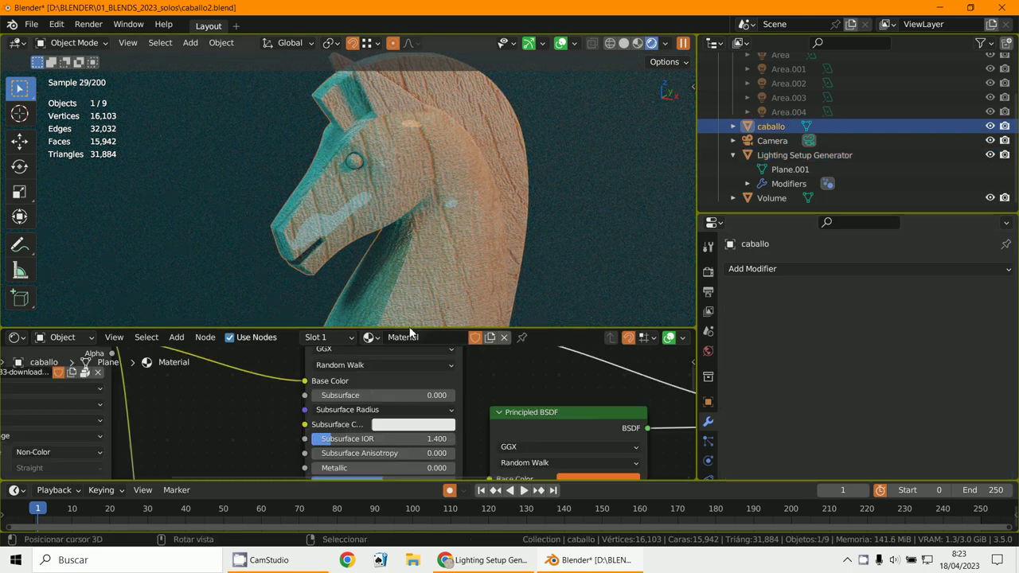
pyautogui.scroll(-5, 263, 390)
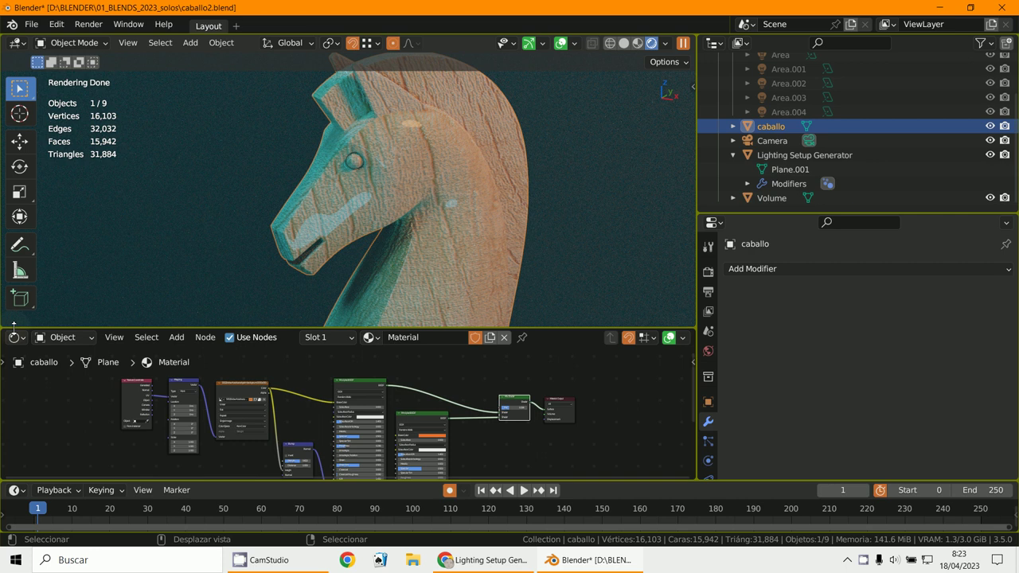
pyautogui.click(16, 337)
pyautogui.click(36, 470)
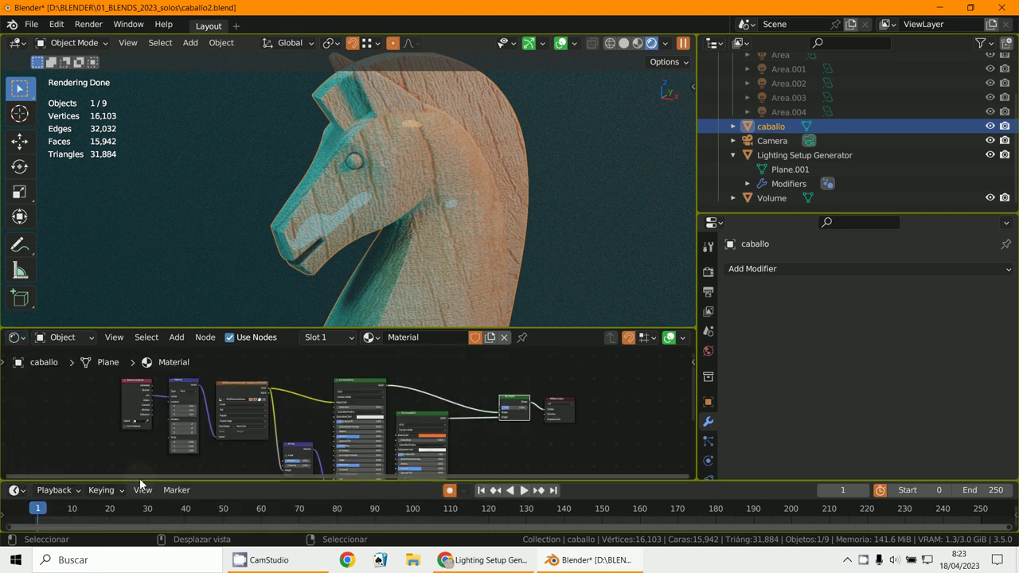
pyautogui.scroll(5, 469, 405)
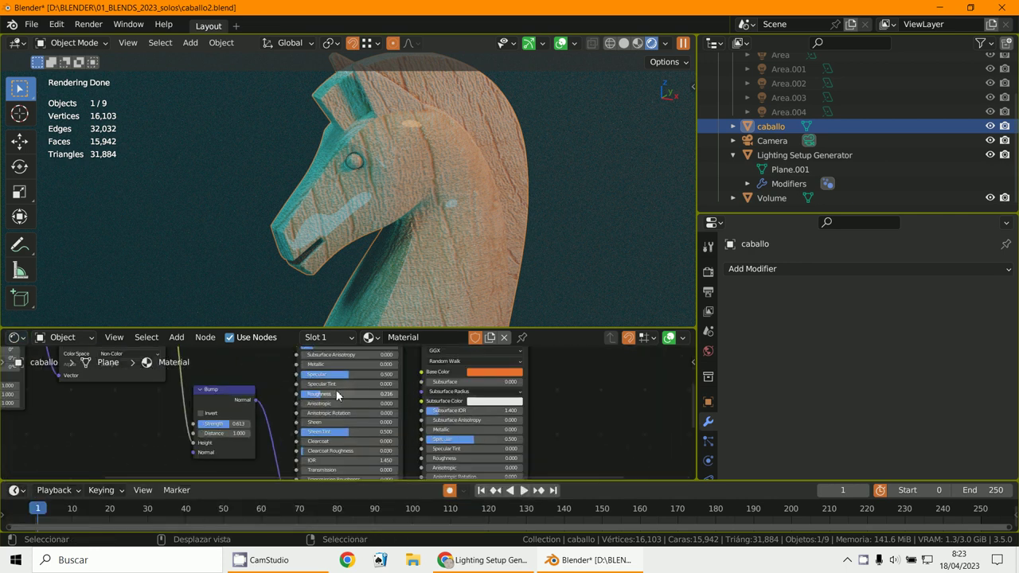
pyautogui.moveTo(334, 393); pyautogui.dragTo(355, 395)
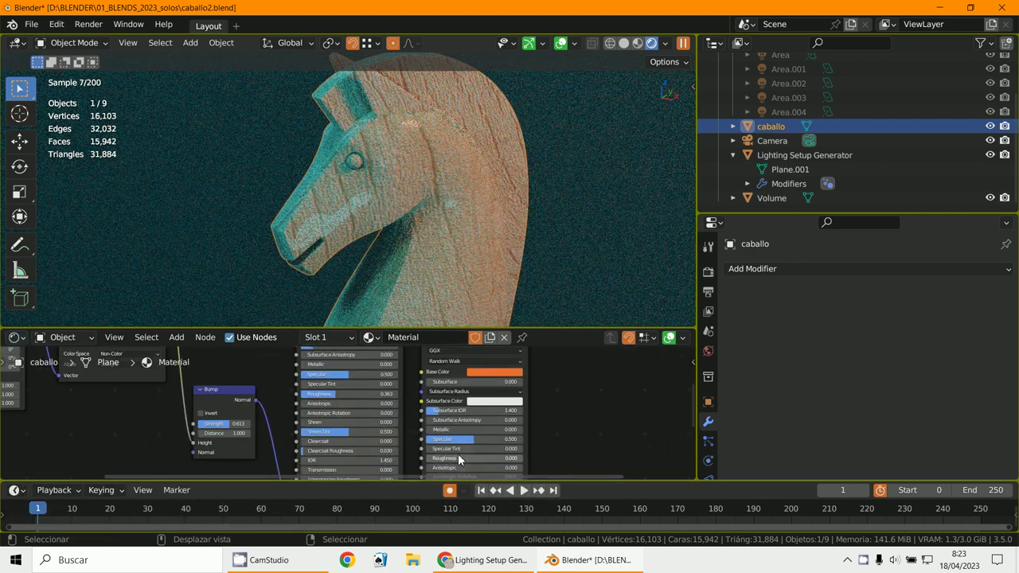
pyautogui.moveTo(448, 464); pyautogui.dragTo(480, 328)
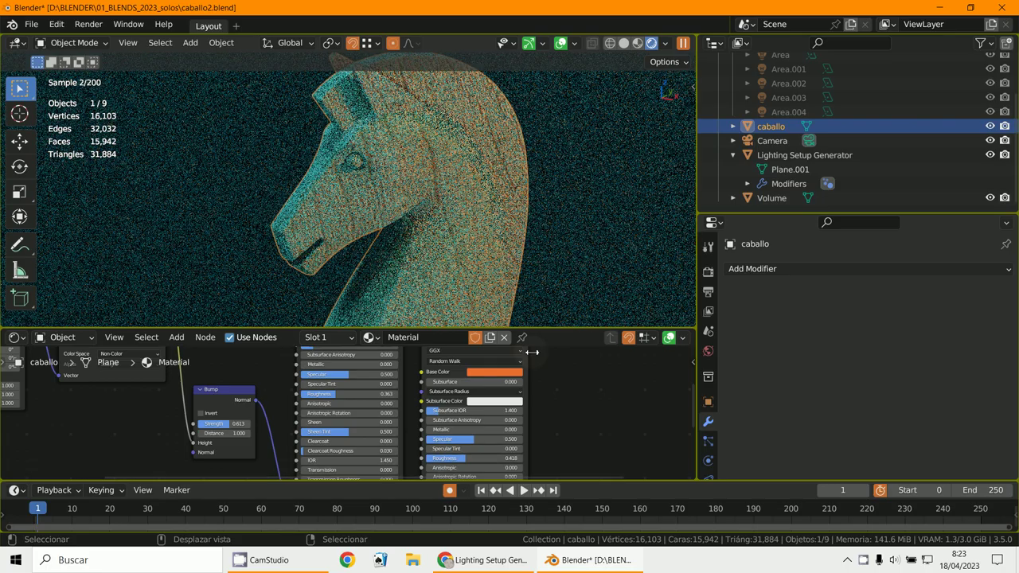
# Enlarge the 3D viewport to examine the knight's rendered lighting, and restore the node editor's height.
pyautogui.moveTo(554, 331); pyautogui.dragTo(544, 463)
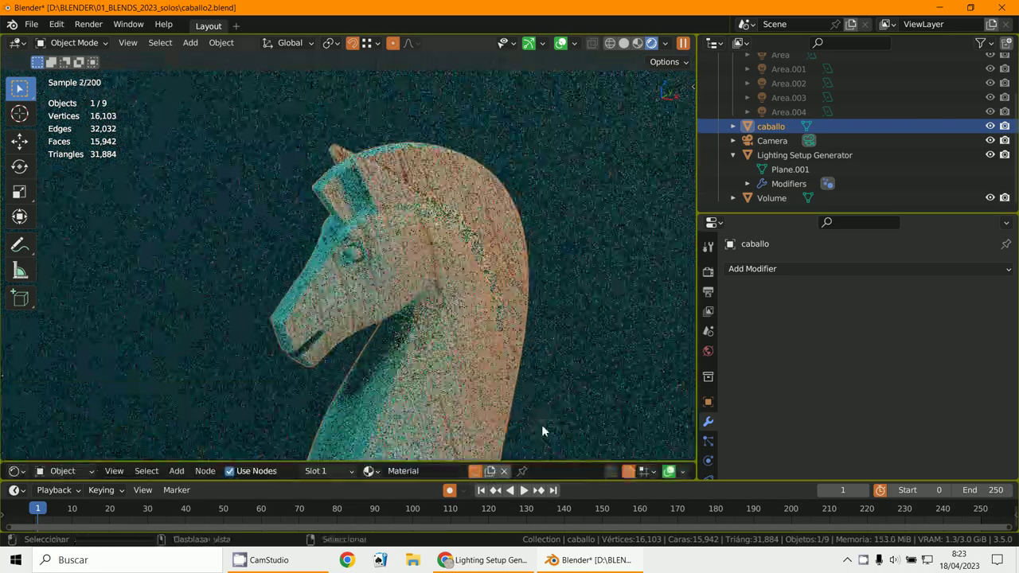
pyautogui.keyDown('shift'); pyautogui.moveTo(543, 418); pyautogui.dragTo(549, 346, button='middle'); pyautogui.keyUp('shift')
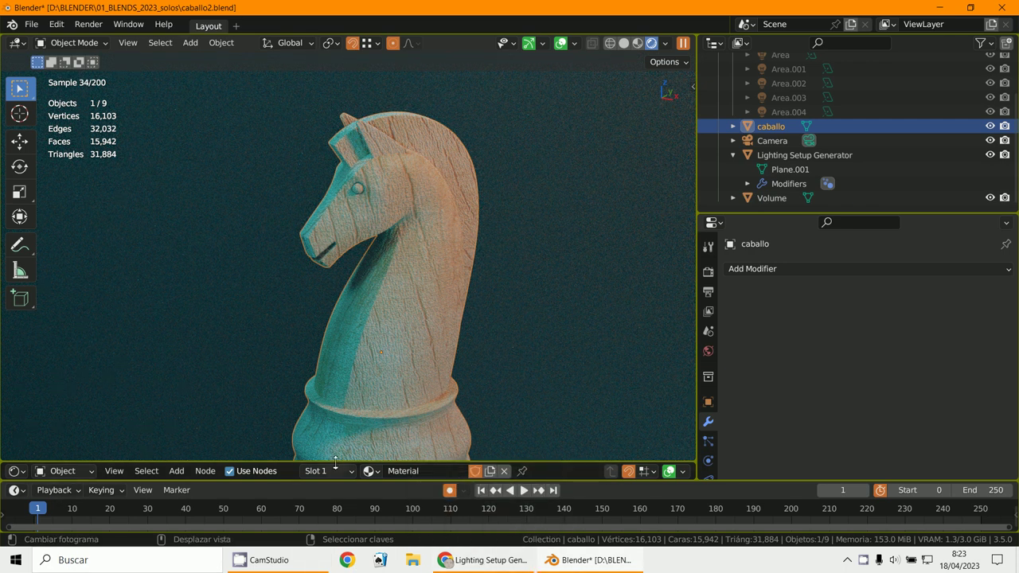
pyautogui.moveTo(339, 462); pyautogui.dragTo(4, 335)
pyautogui.click(15, 345)
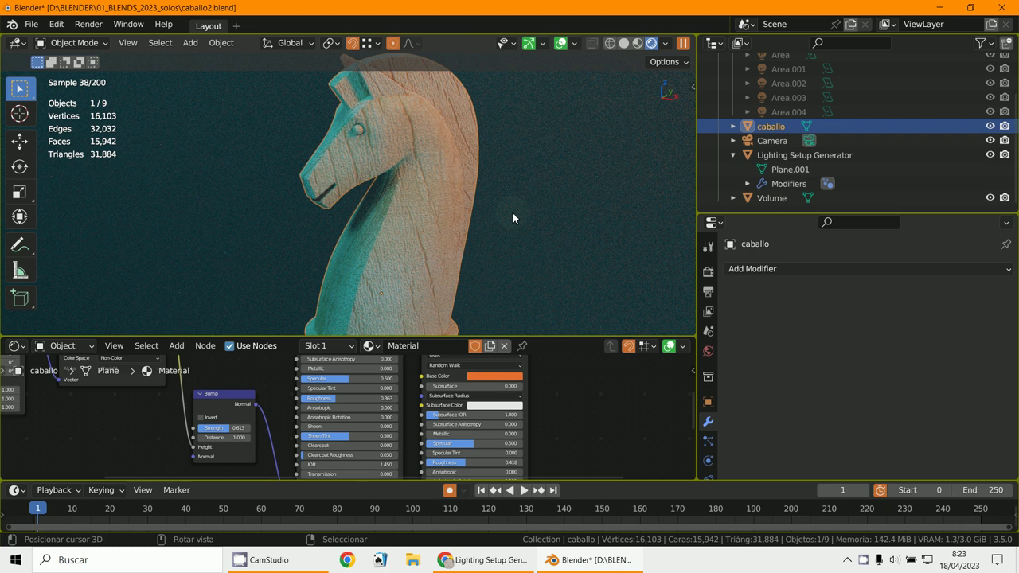
# Select the Lighting Setup Generator's Plane.001 mesh and switch it to Edit Mode.
pyautogui.click(752, 159)
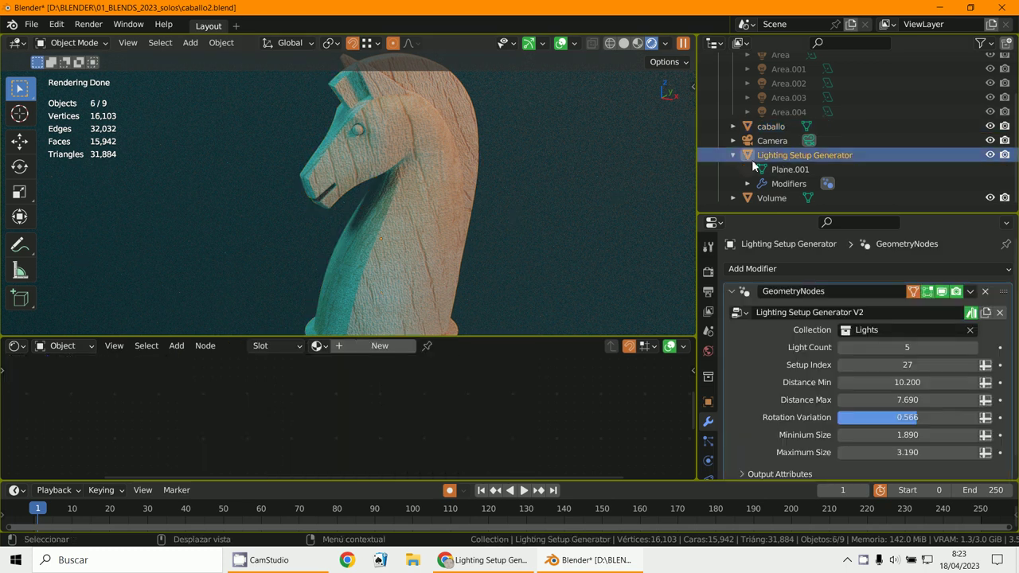
pyautogui.click(734, 156)
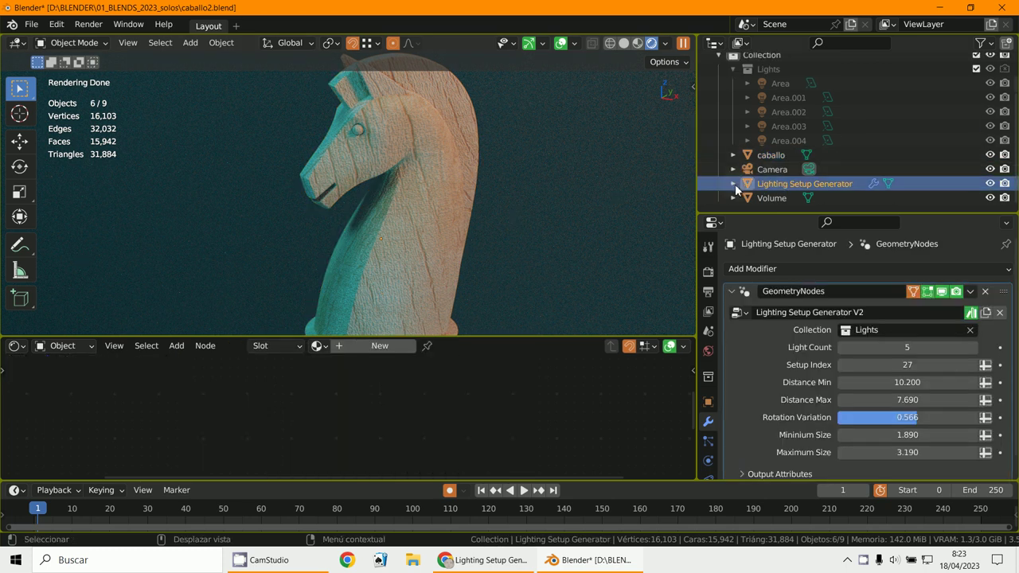
pyautogui.click(733, 184)
pyautogui.click(774, 172)
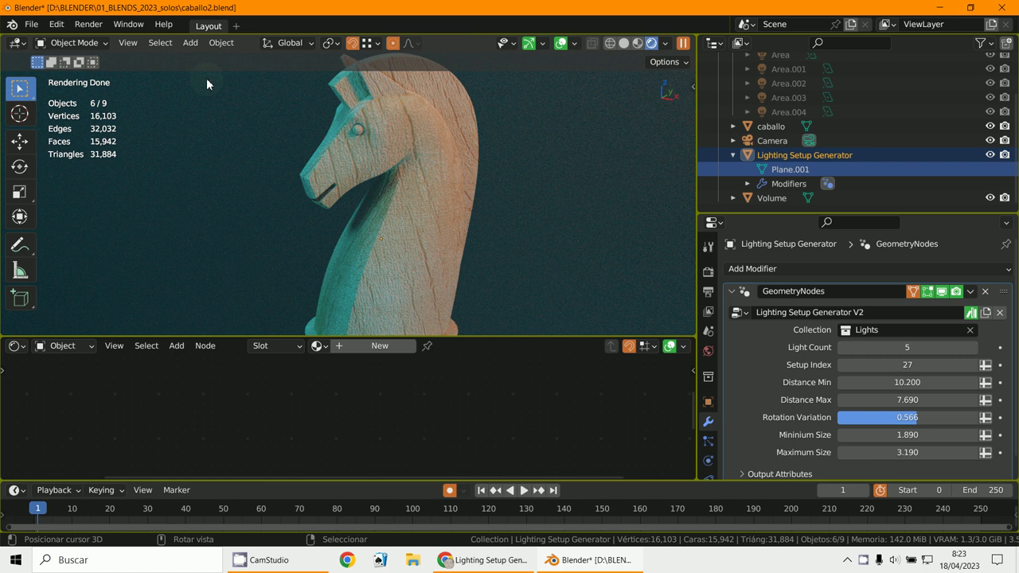
pyautogui.click(71, 42)
pyautogui.click(77, 72)
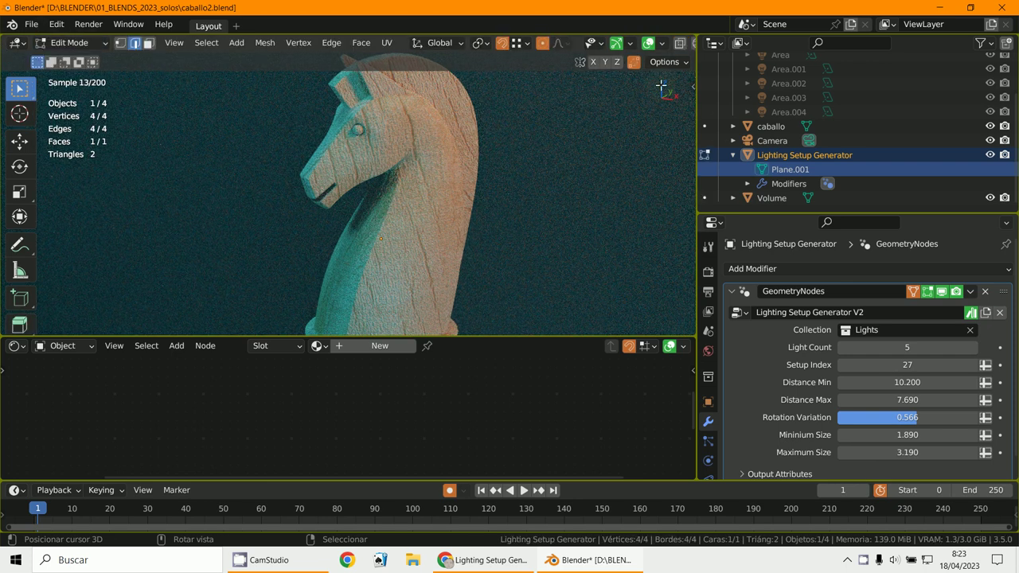
# Widen the 3D viewport, switch it to wireframe shading and examine the generated area lights around the knight.
pyautogui.moveTo(698, 124); pyautogui.dragTo(830, 126)
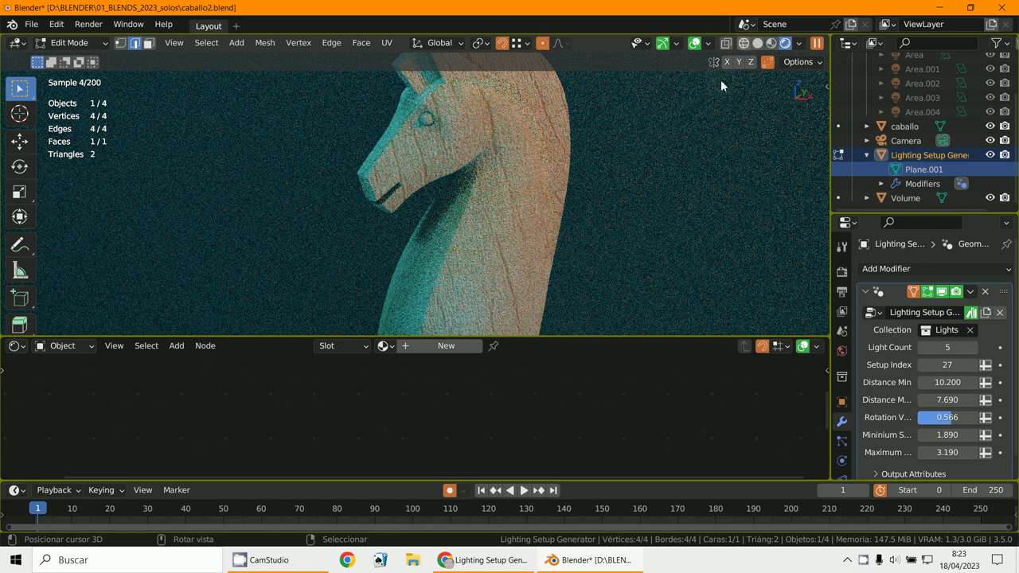
pyautogui.hotkey('shift', 'z')
pyautogui.moveTo(672, 146)
pyautogui.mouseDown(button='middle')
pyautogui.moveTo(642, 178)
pyautogui.moveTo(643, 196)
pyautogui.moveTo(593, 241)
pyautogui.mouseUp(button='middle')
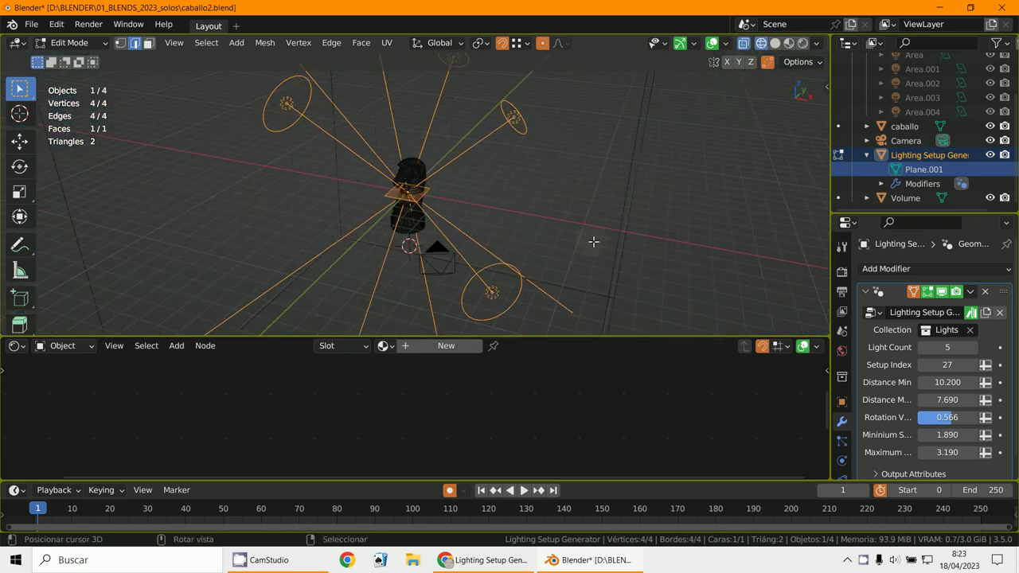
pyautogui.click(263, 560)
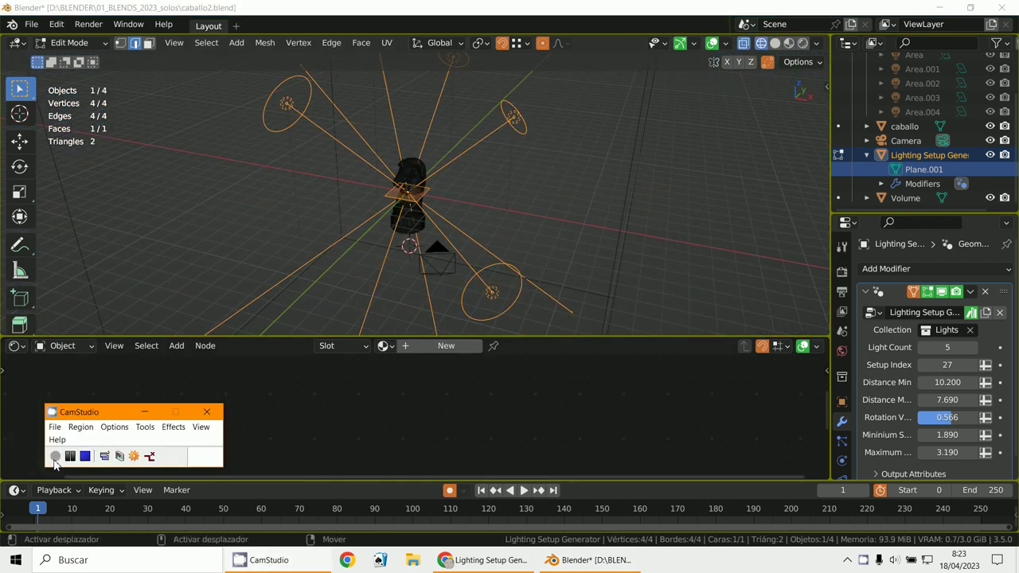